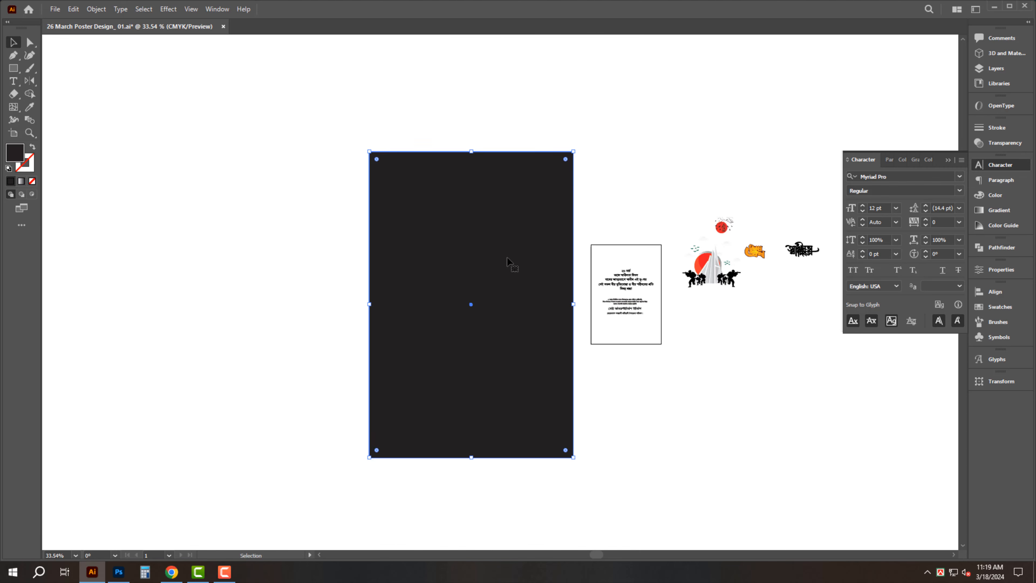
Swap the large rectangle's fill and stroke, show the rulers and place a vertical guide through its centre
click(33, 148)
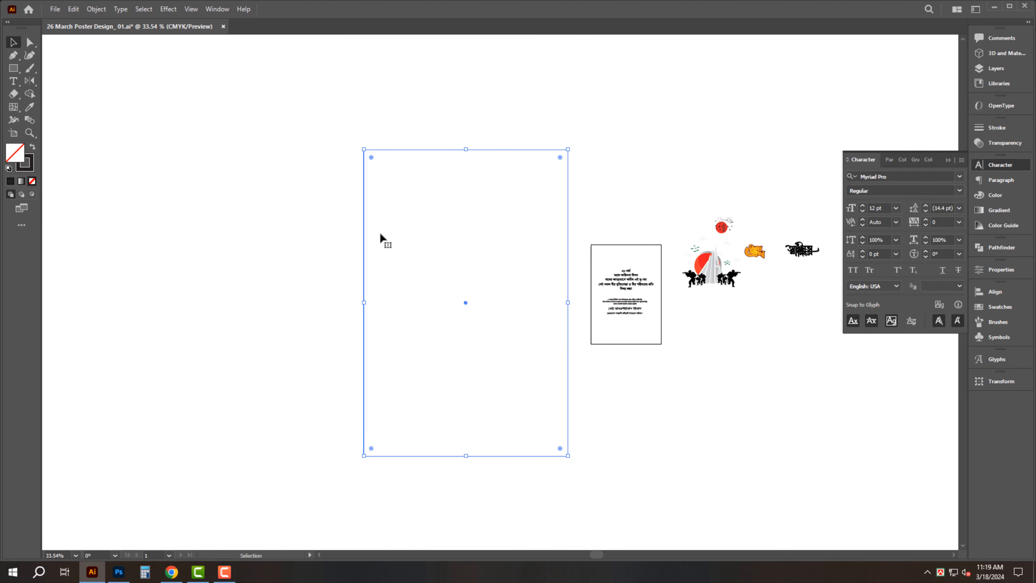
key(ctrl+r)
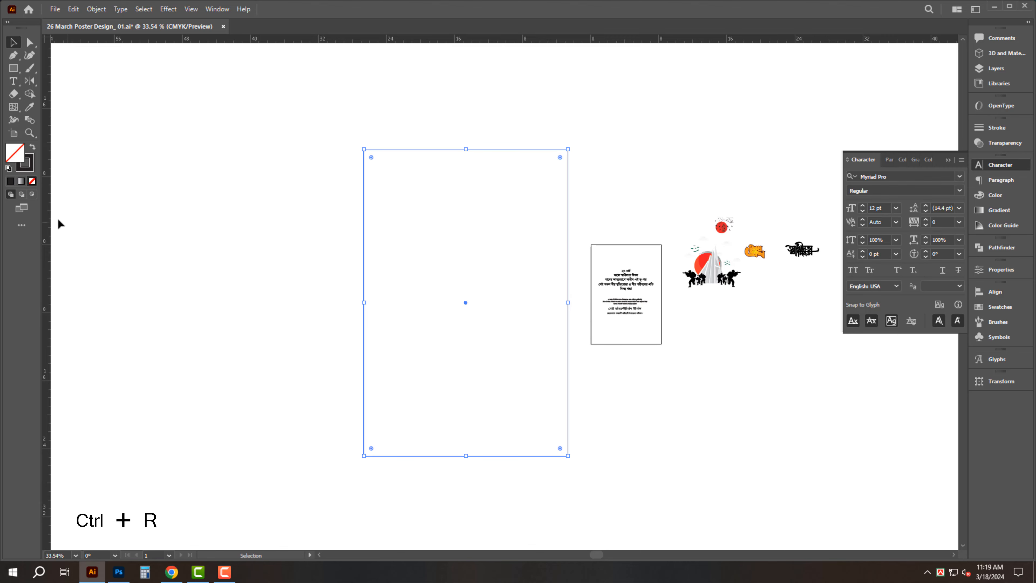
drag(48, 219, 451, 194)
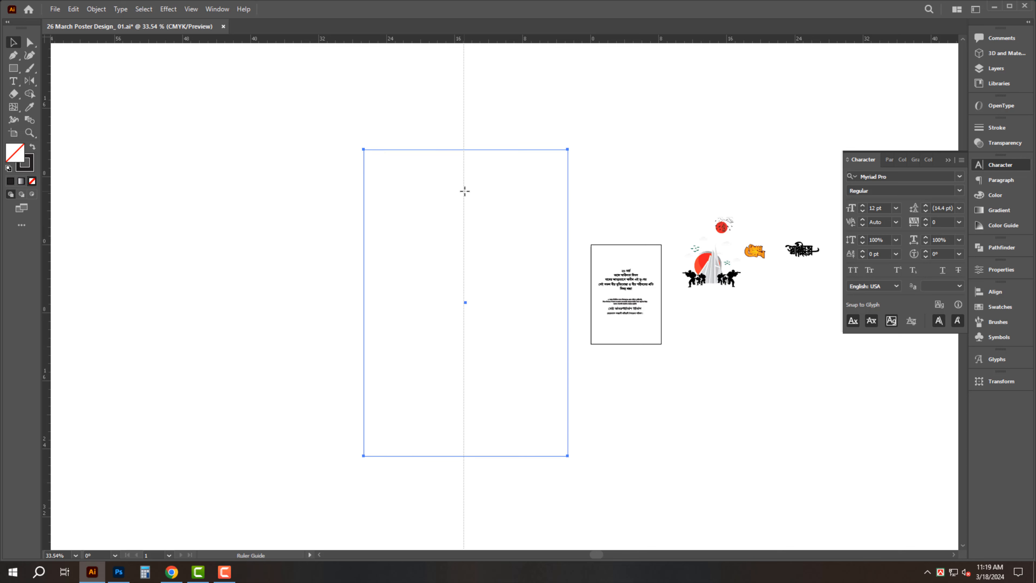
Offset the rectangle's path by -.5 in to create an inner margin frame
key(alt+o)
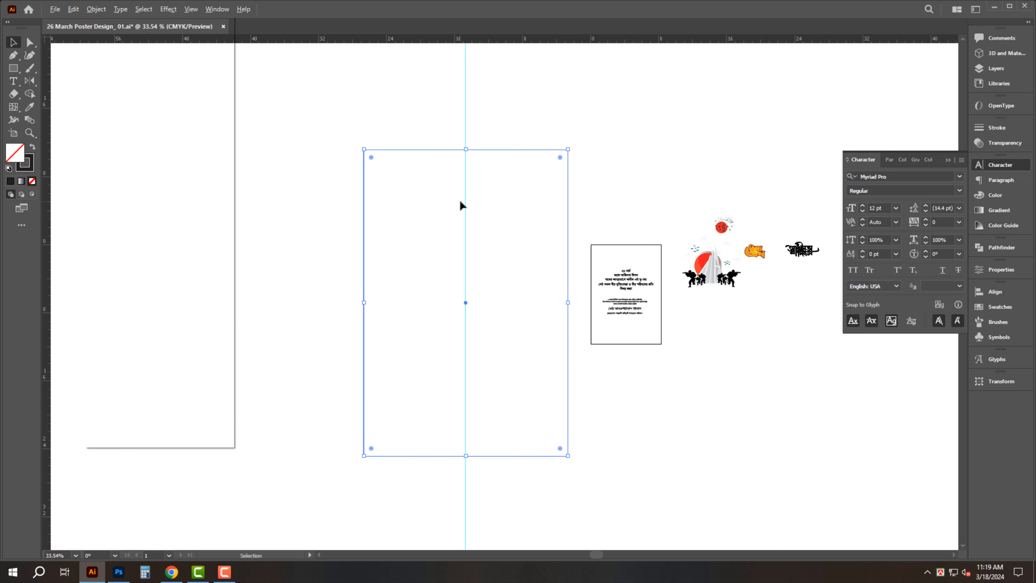
mouse_move(220, 269)
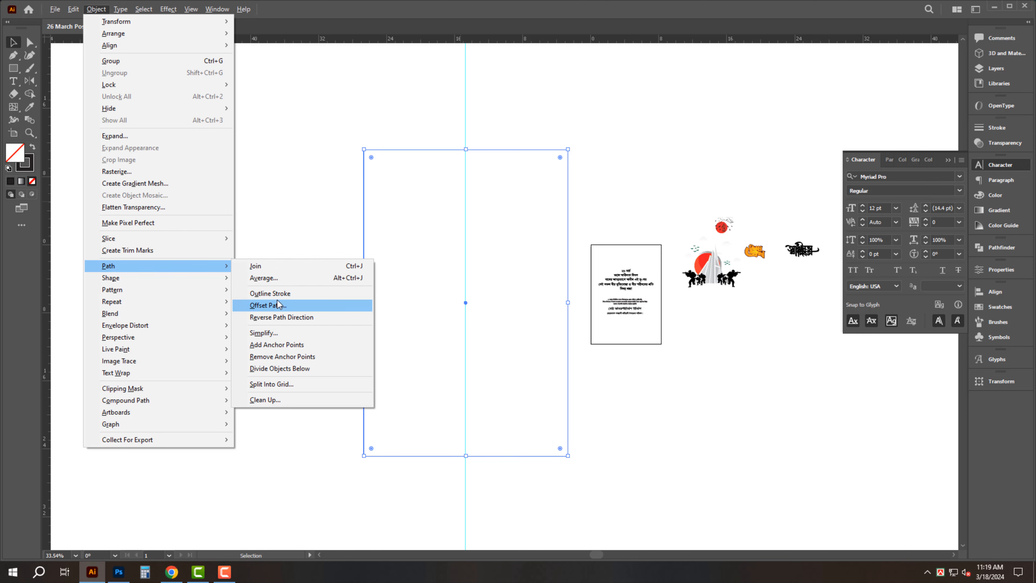
click(268, 304)
text(-.5)
key(Return)
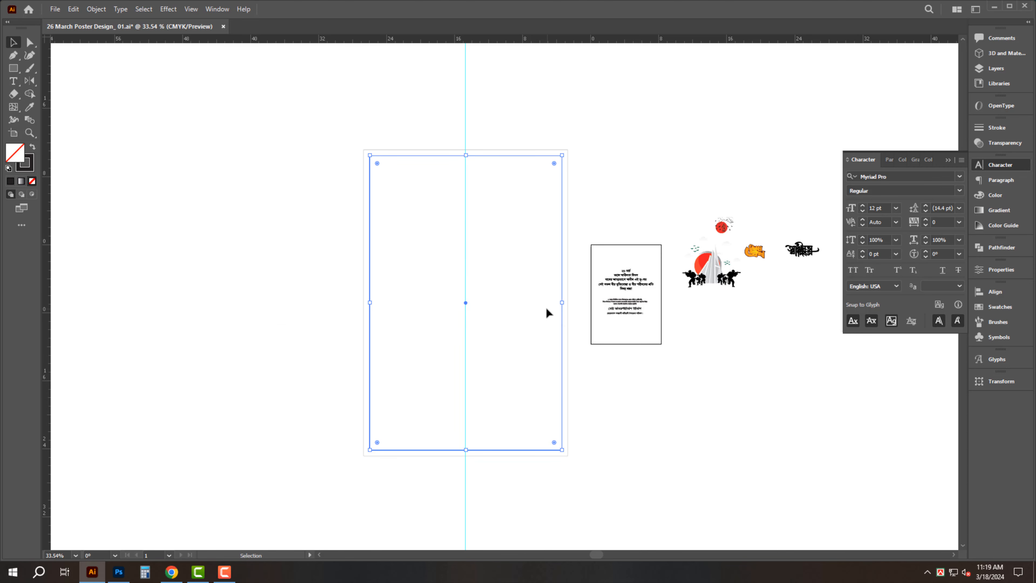
click(513, 130)
Move the Bangla text blocks from the small artboard into the large poster frame and enlarge them
scroll(509, 122, right, 3)
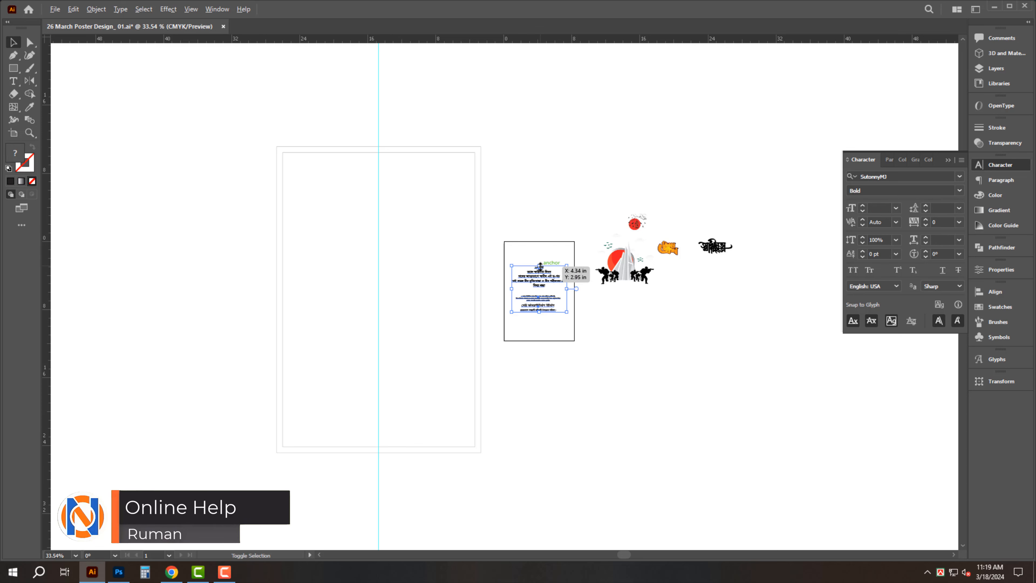
drag(540, 266, 388, 260)
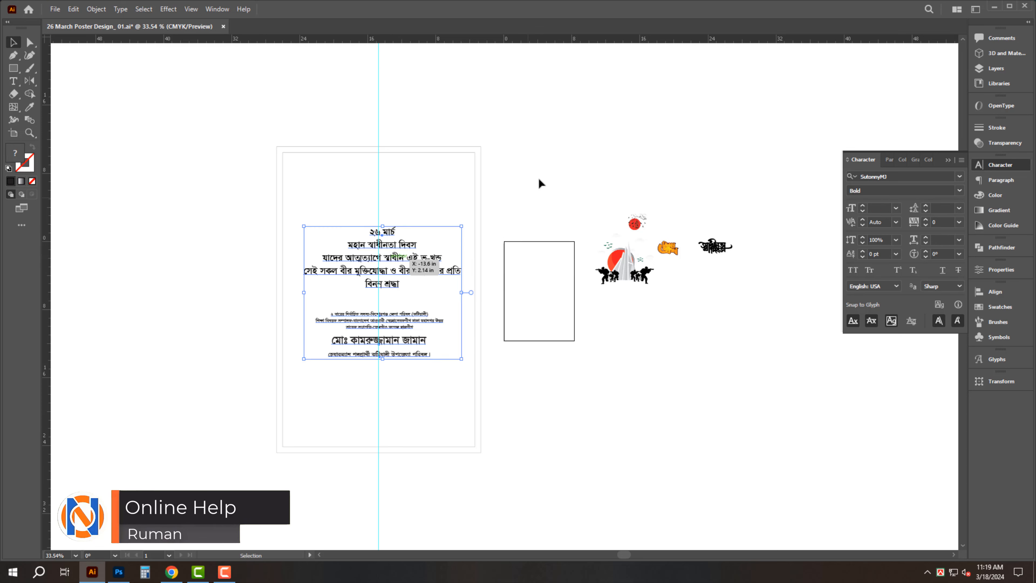
click(541, 184)
drag(350, 151, 383, 162)
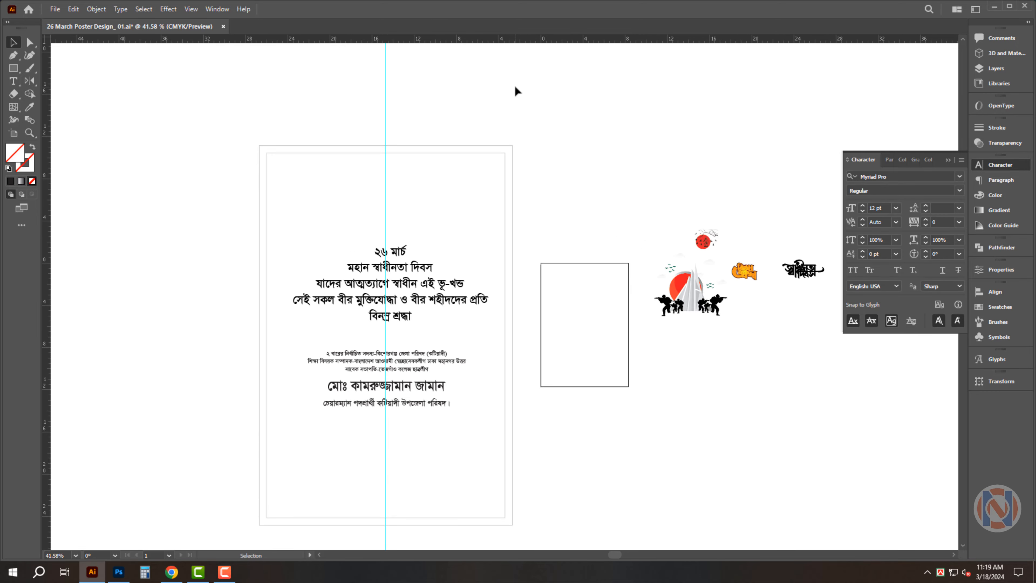
Open file 03 from the Logo folder, cut its artwork, and paste it into the 26 March poster document
key(super+d)
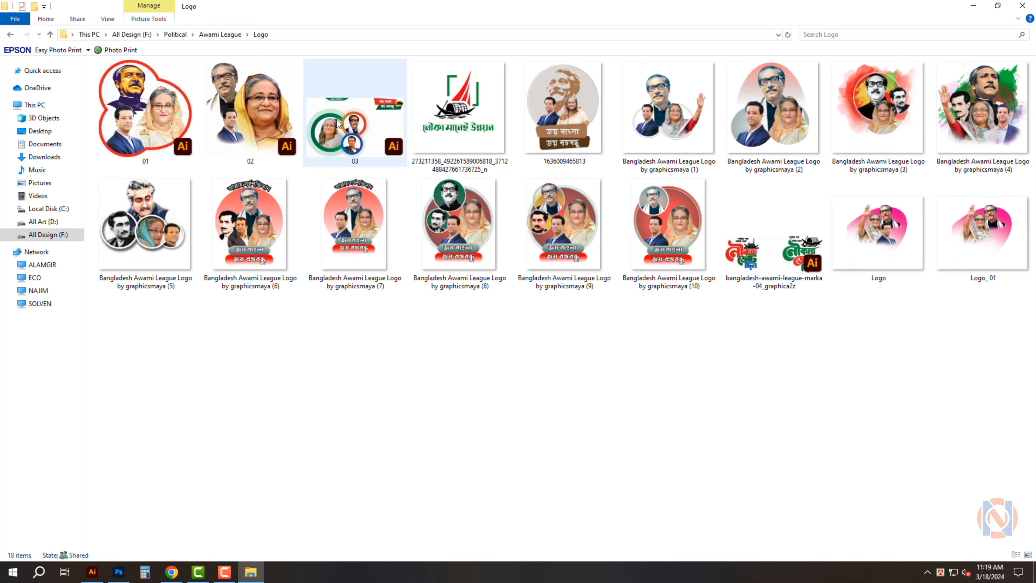
double_click(338, 122)
key(ctrl+x)
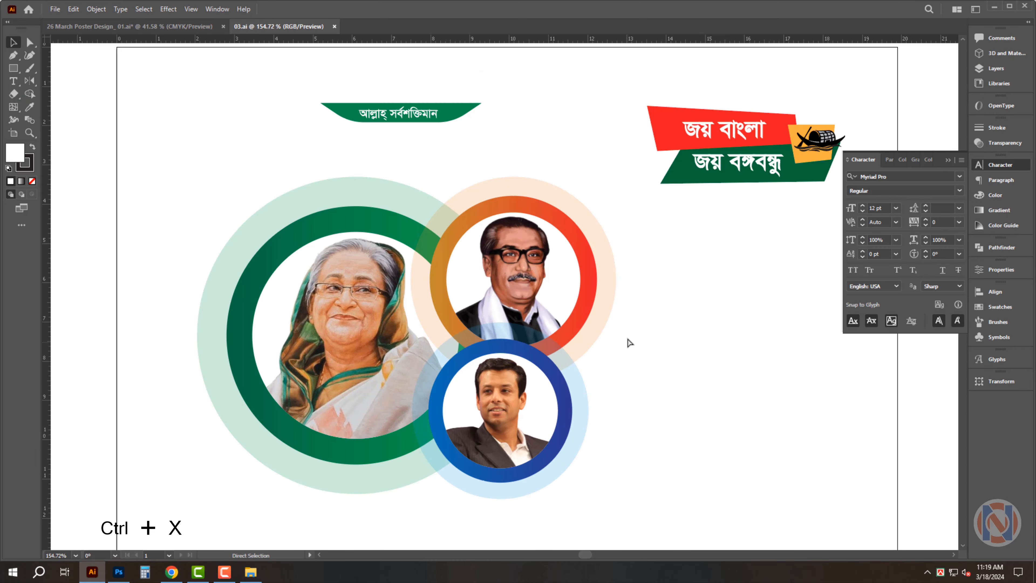
key(ctrl+w)
click(566, 301)
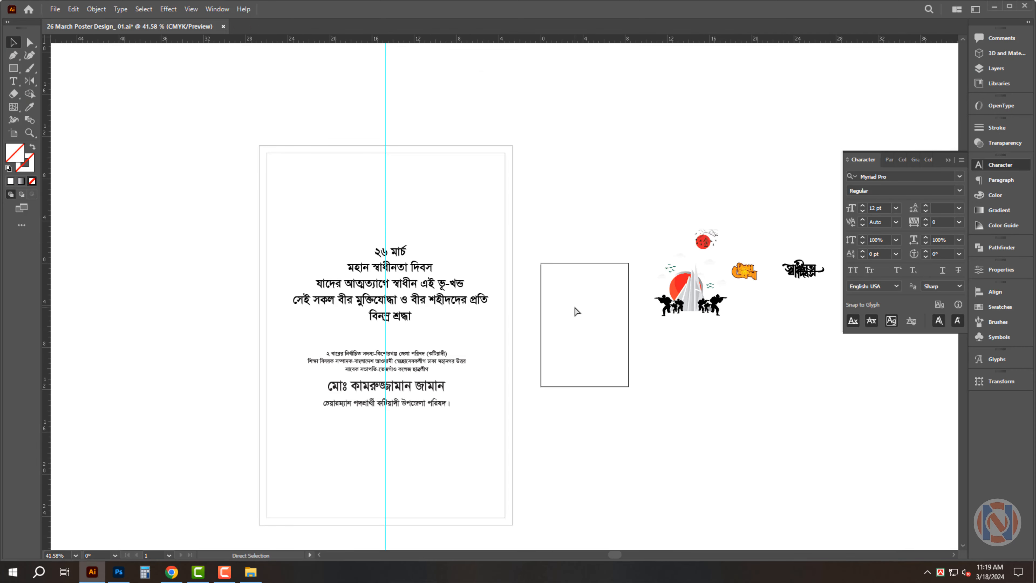
key(ctrl+v)
Position the pasted artwork on the poster with the small green banner at the centre of the upper inner margin
drag(506, 296, 408, 218)
click(390, 101)
drag(389, 97, 576, 259)
drag(366, 330, 402, 290)
Align the red-and-green slogan banner with the boat to the upper-right corner of the inner margin frame
click(586, 326)
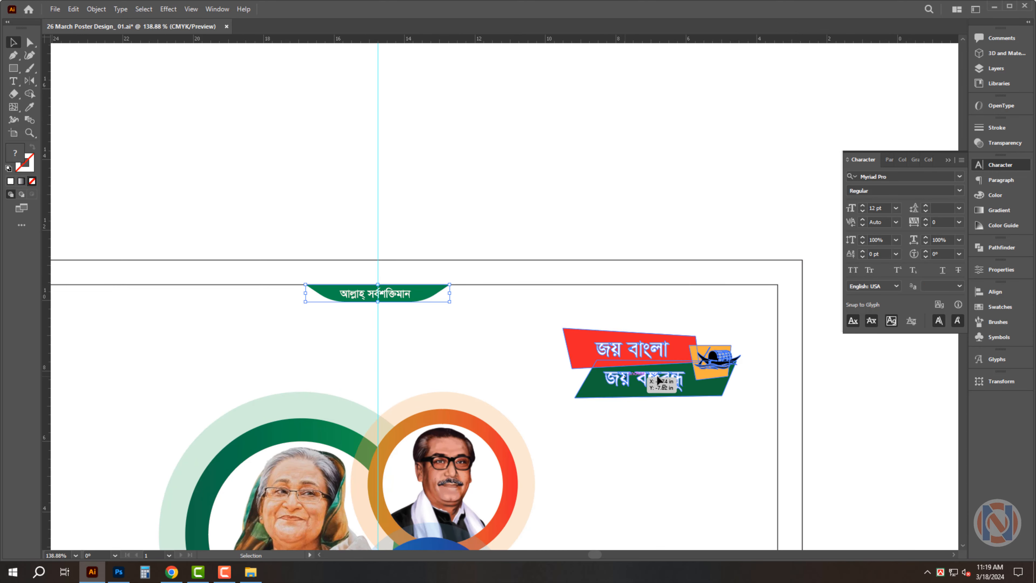
shift+click(777, 289)
click(1002, 290)
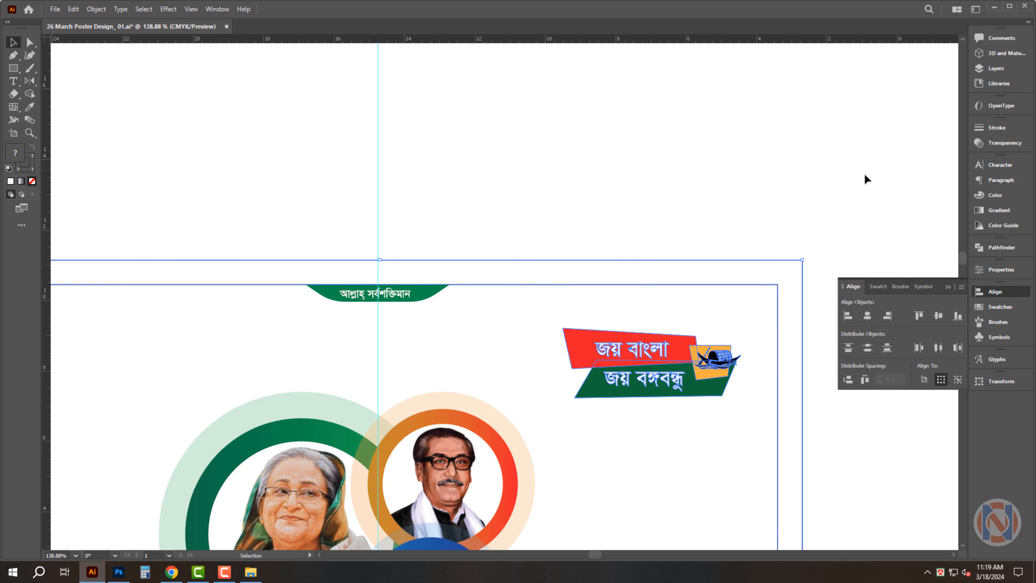
click(682, 381)
drag(682, 381, 636, 326)
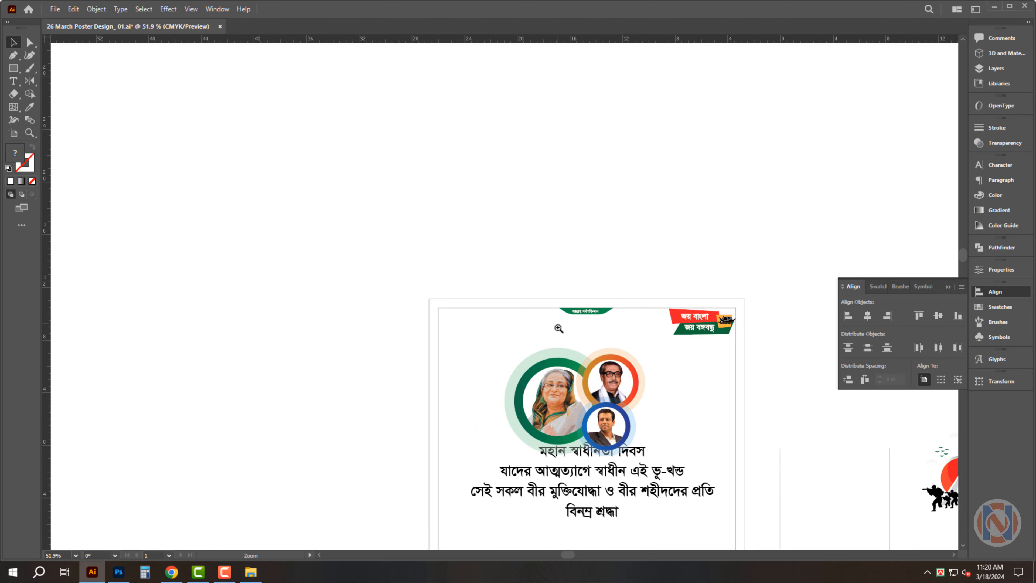
Move the three circular portraits to the upper-left corner of the inner margin frame and scale them down slightly
drag(552, 402, 485, 371)
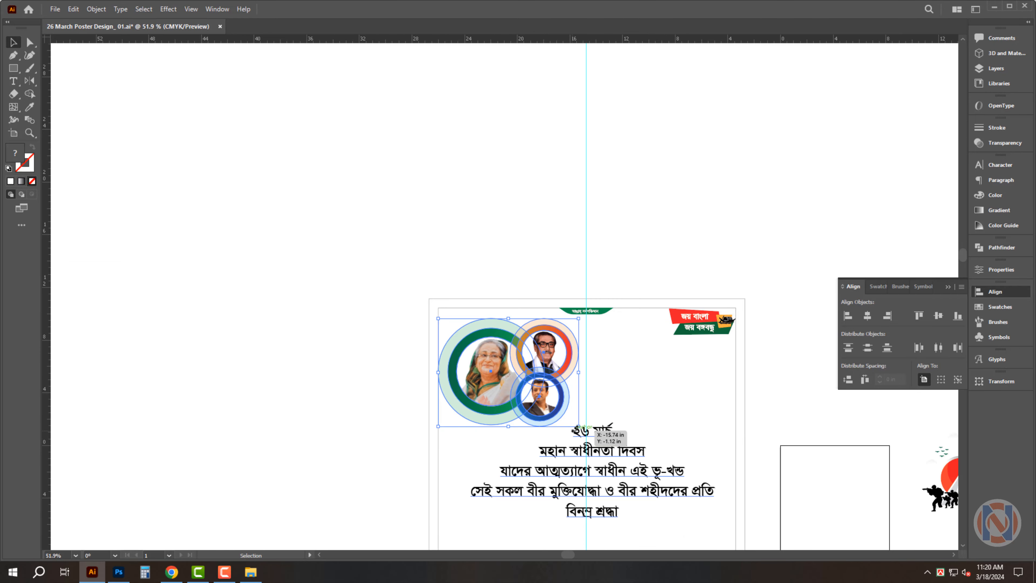
drag(578, 426, 560, 412)
scroll(558, 336, up, 3)
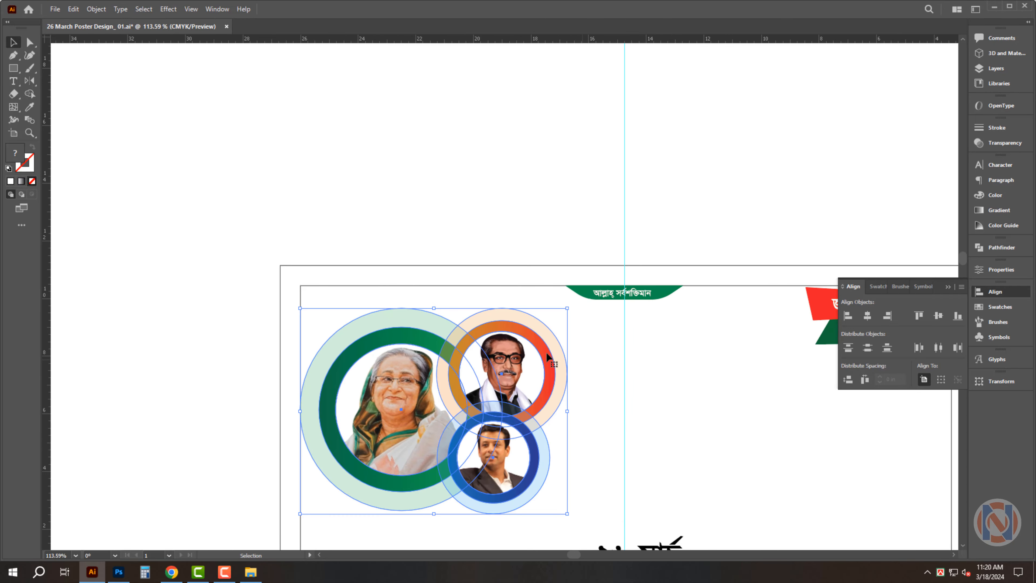
drag(546, 352, 540, 327)
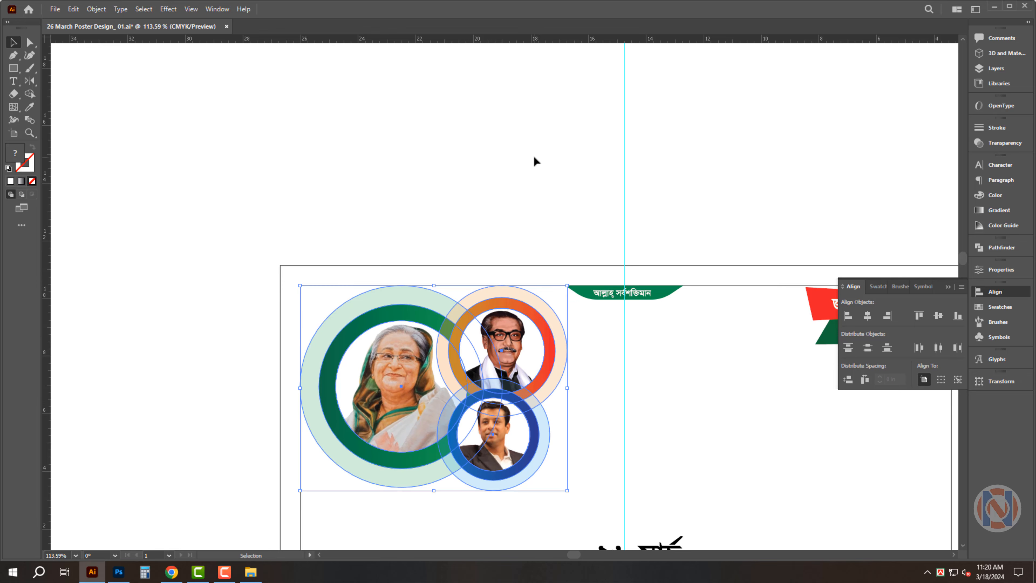
click(532, 155)
Move both Bangla text blocks further down the poster together
drag(446, 149, 222, 151)
drag(574, 220, 505, 217)
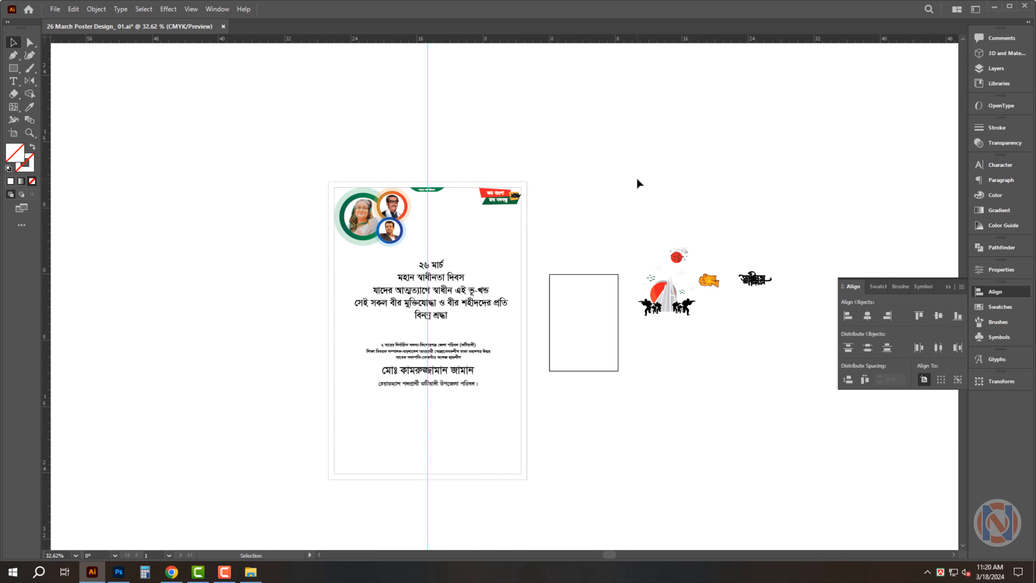
scroll(491, 353, up, 1)
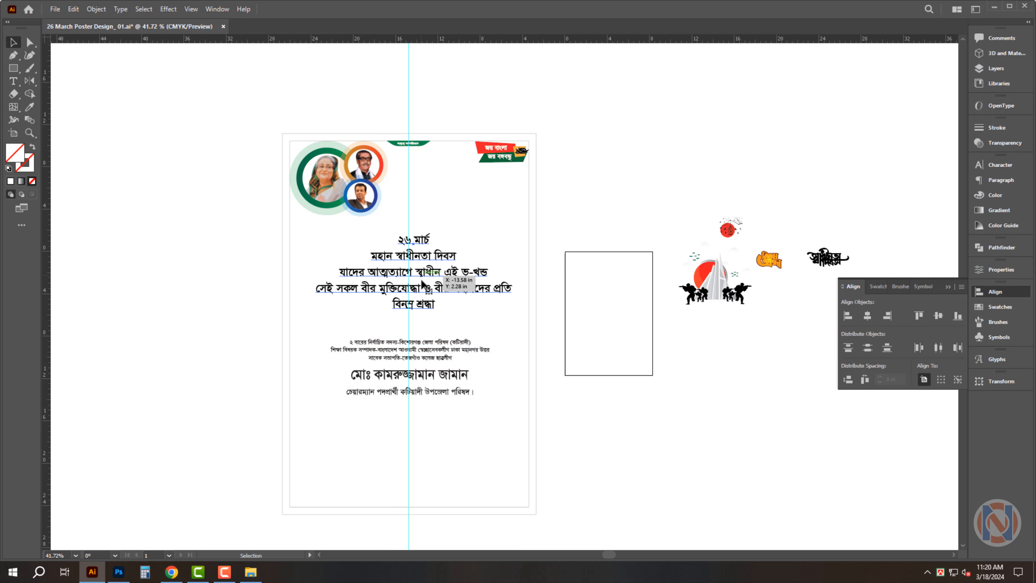
click(441, 269)
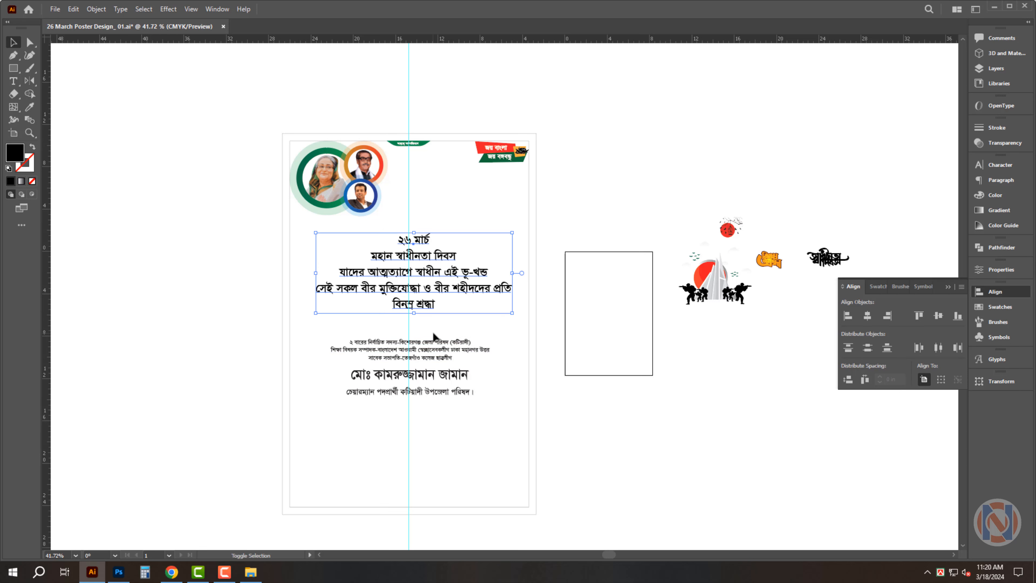
shift+click(435, 374)
drag(439, 344, 439, 378)
click(541, 261)
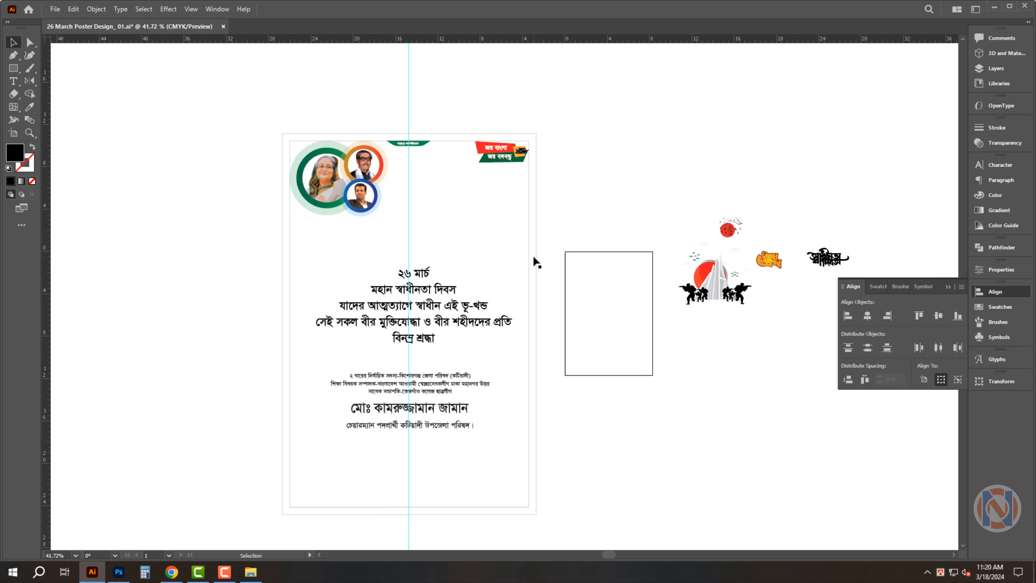
Duplicate the outer frame in place and shrink the copy to a rectangle right of the guide, ending above the text
click(536, 261)
key(ctrl+c)
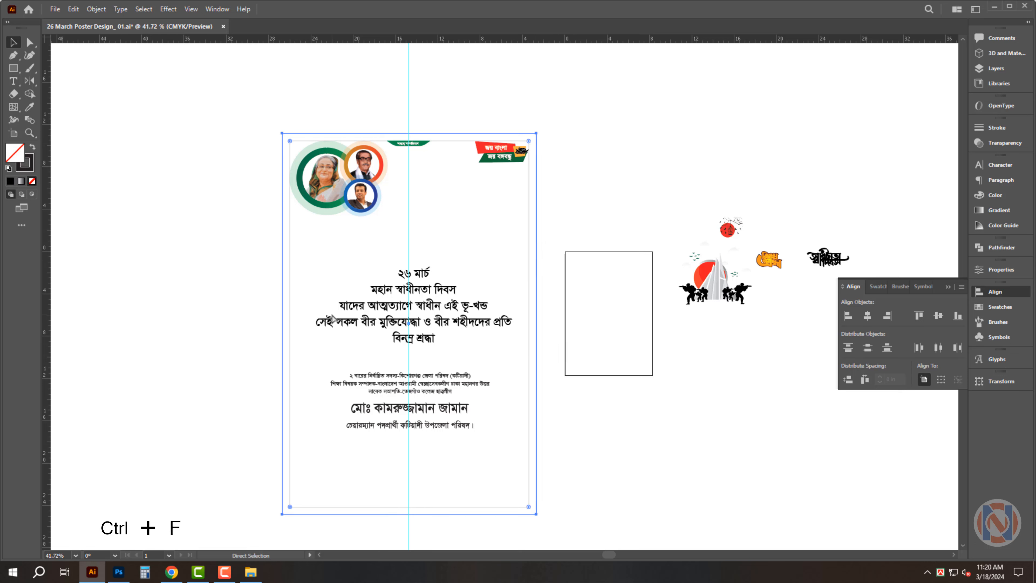
drag(282, 324, 408, 322)
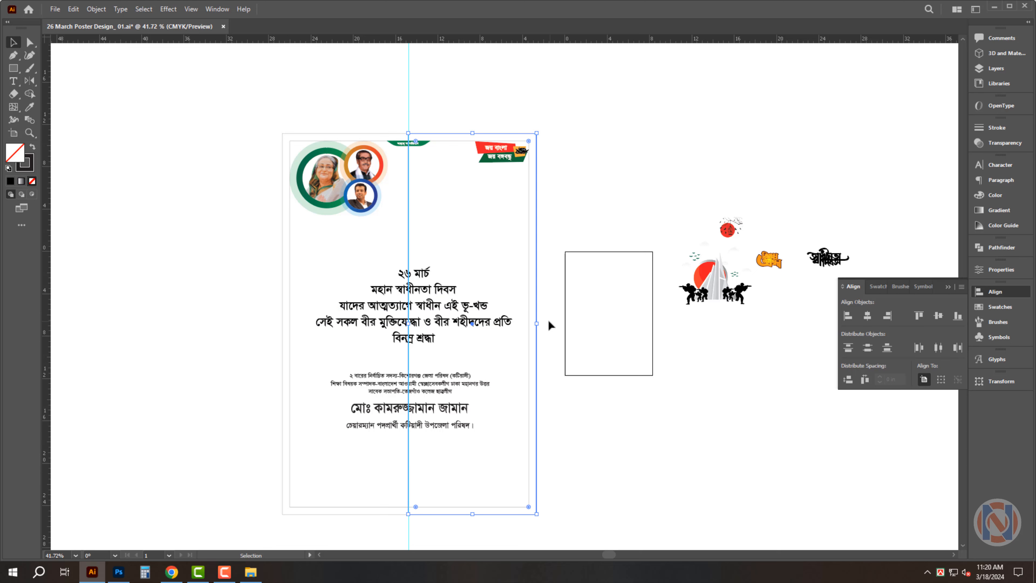
drag(537, 325, 521, 326)
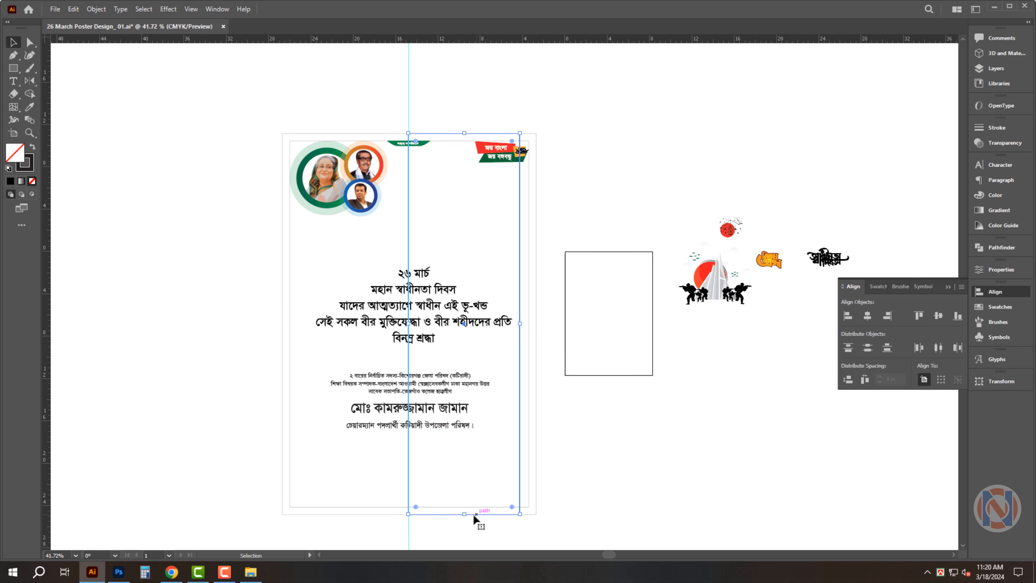
drag(464, 514, 486, 256)
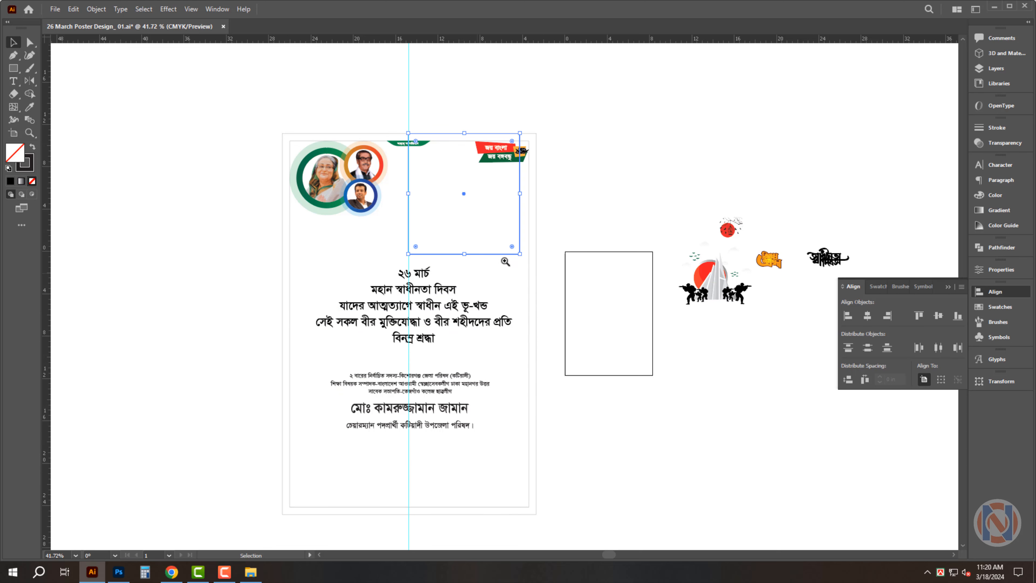
Swap the new rectangle's stroke to a fill and recolour it with the small banner's green
scroll(601, 240, up, 2)
drag(413, 287, 421, 321)
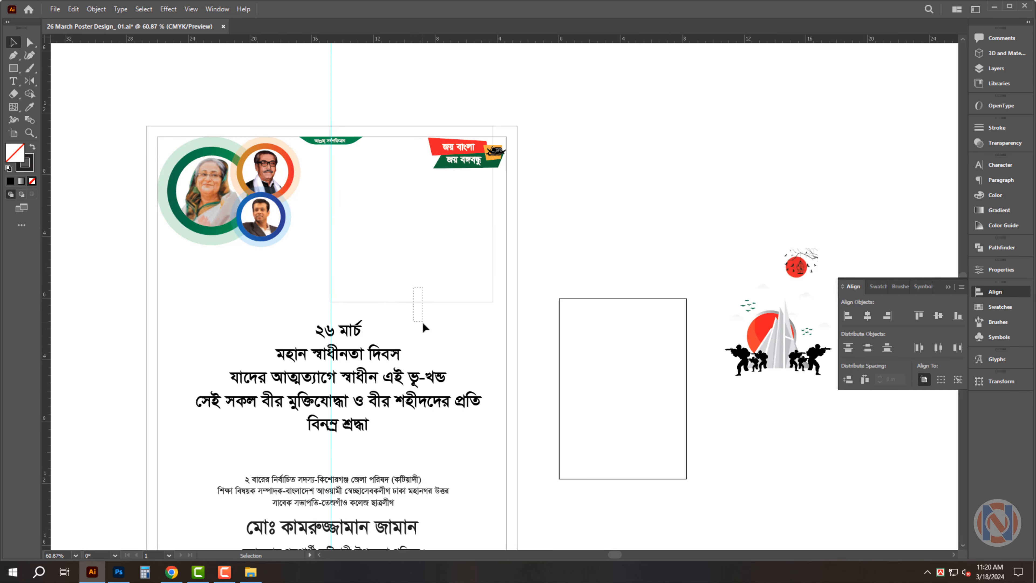
click(32, 147)
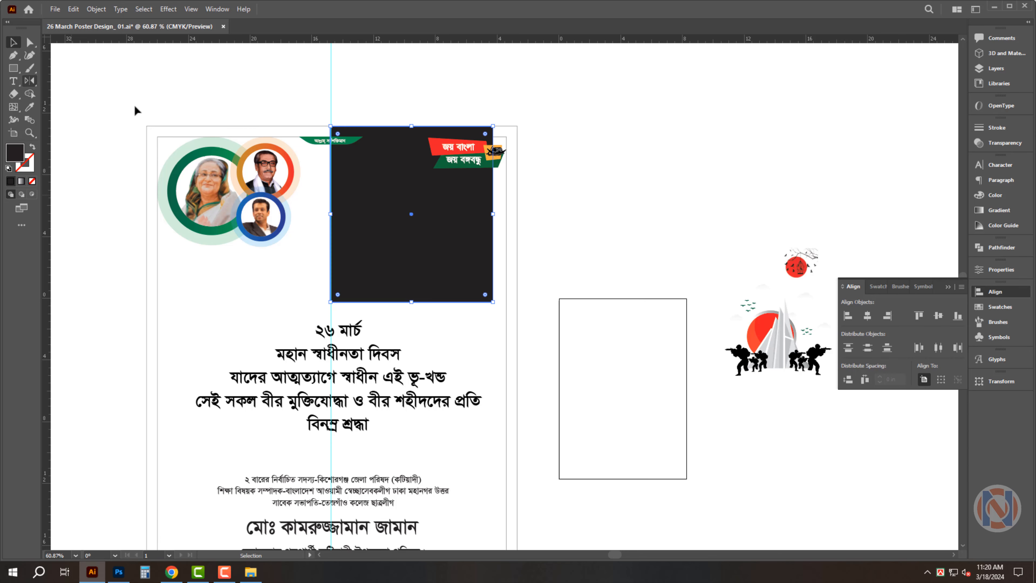
drag(404, 103, 430, 154)
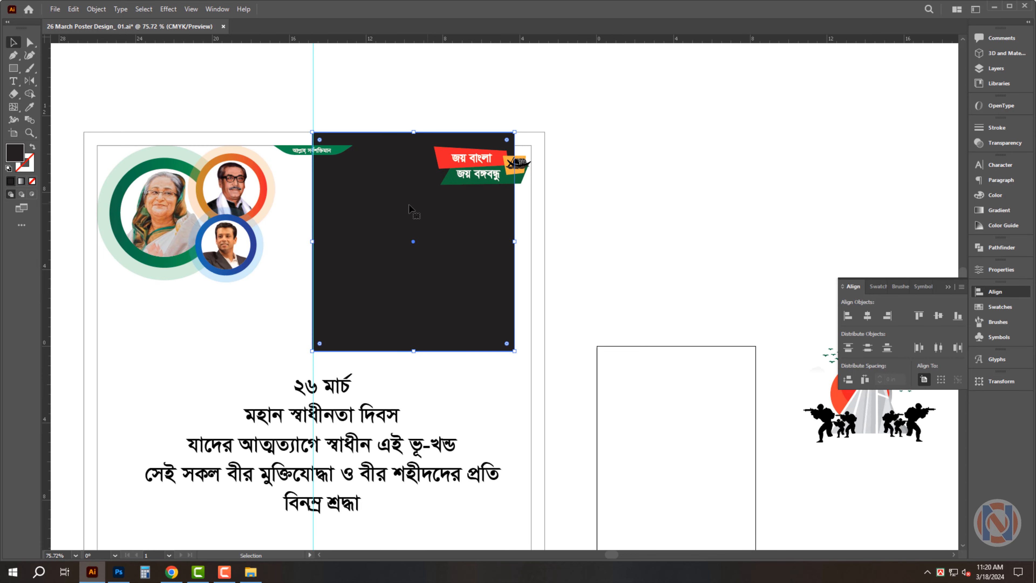
click(345, 154)
Round the green rectangle's two lower corners fully so its lower end forms a semicircle
key(a)
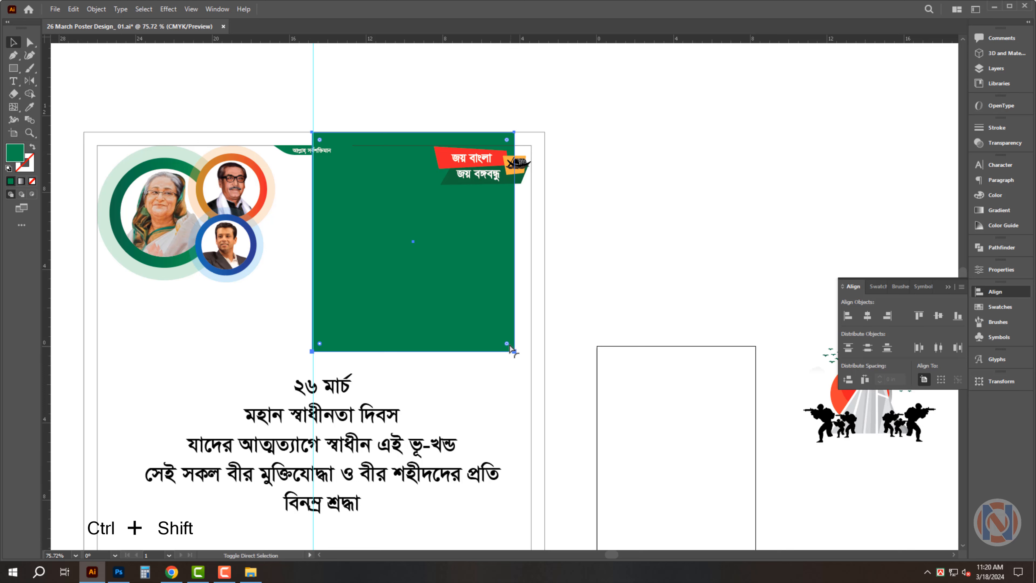
drag(506, 321, 477, 50)
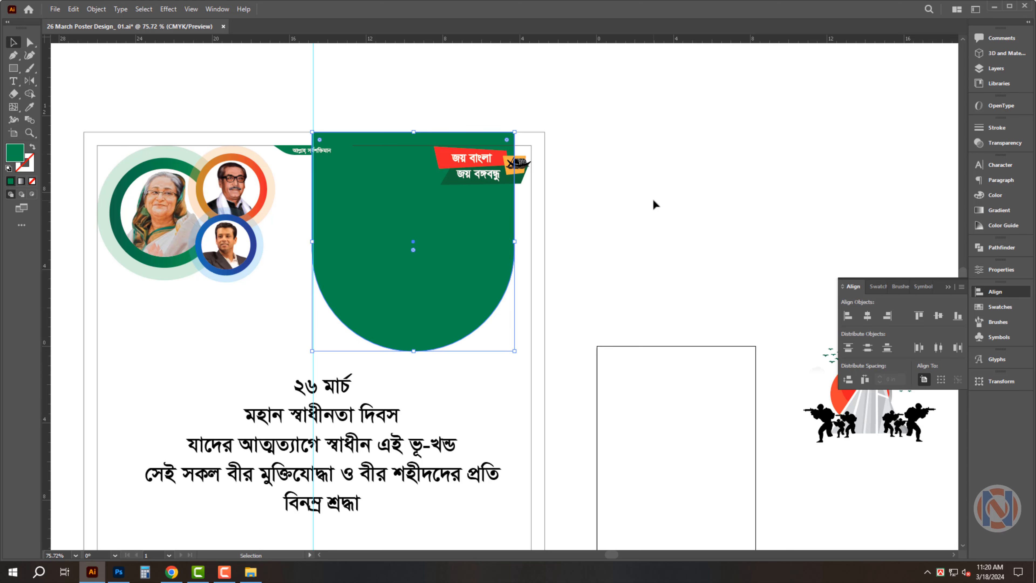
key(z)
click(507, 92)
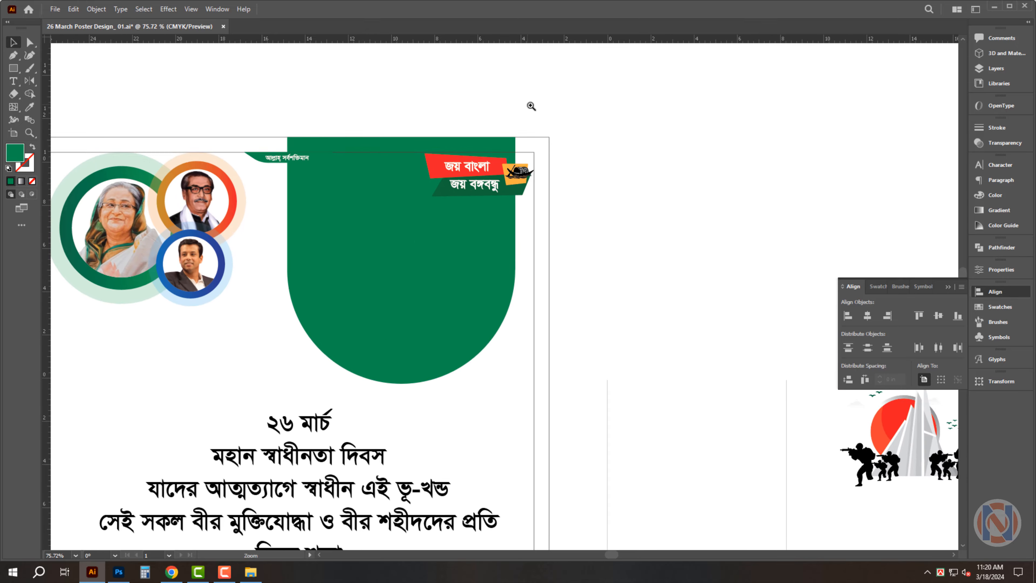
Move the monument and soldiers illustration onto the lower part of the green shape and bring it to the front
key(v)
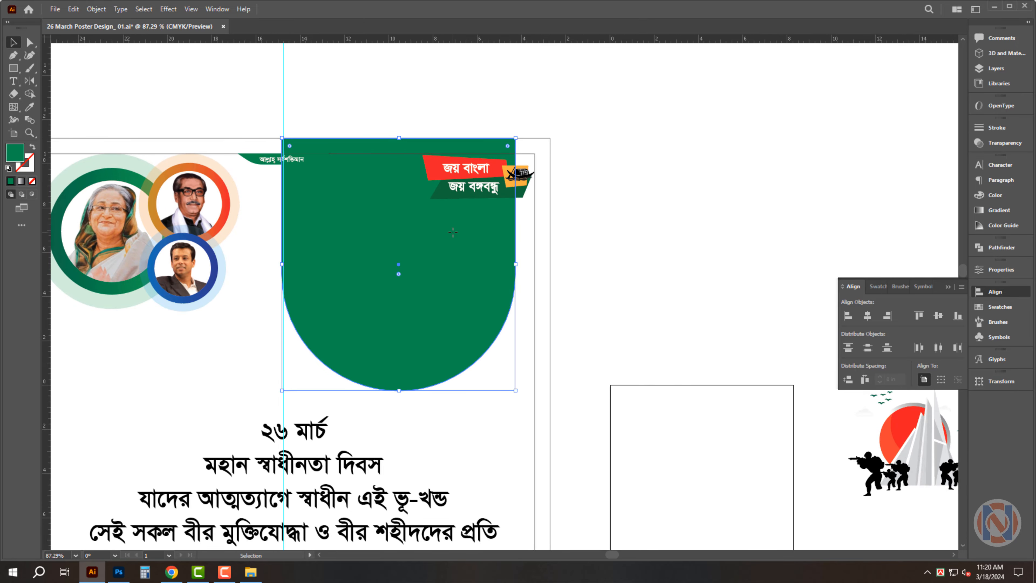
drag(440, 227, 341, 220)
drag(792, 385, 434, 318)
key(ctrl+shift+bracketright)
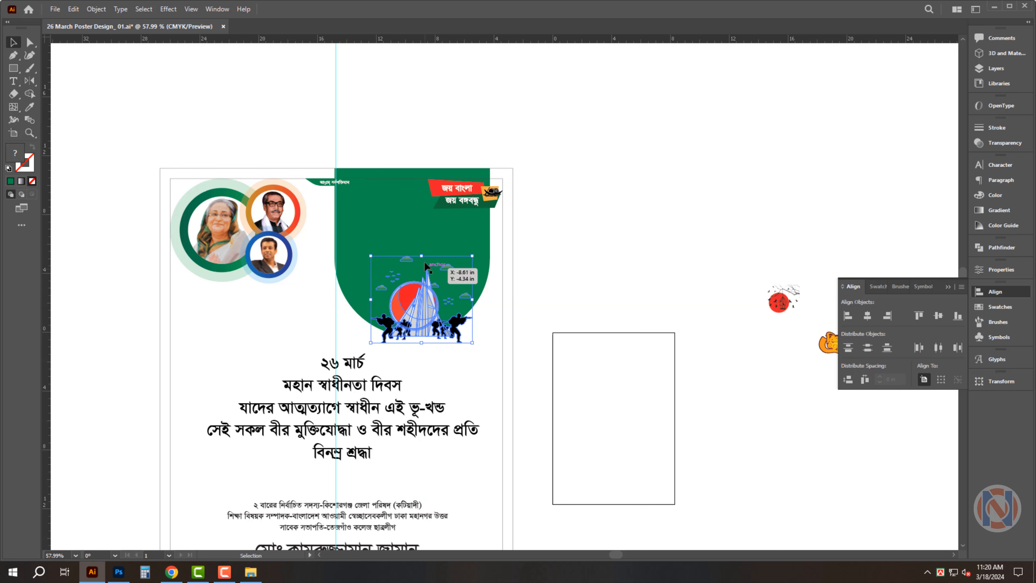
Enlarge the monument illustration and reposition it so it spans the lower half of the green shape
drag(421, 255, 422, 192)
drag(415, 287, 409, 292)
key(ctrl+space)
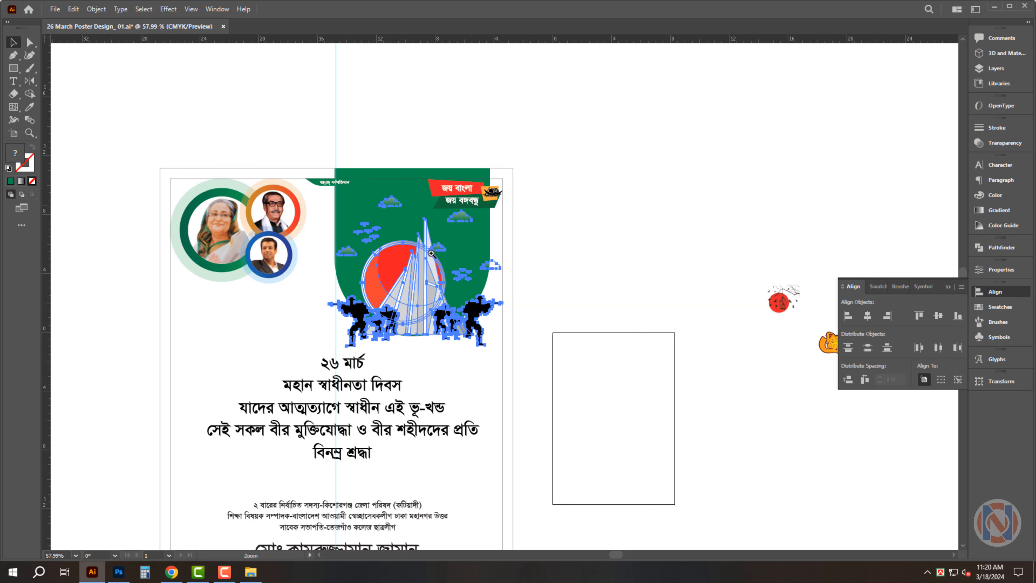
Nudge the monument illustration slightly and change the green shape's fill to a radial gradient
drag(431, 253, 456, 272)
click(541, 62)
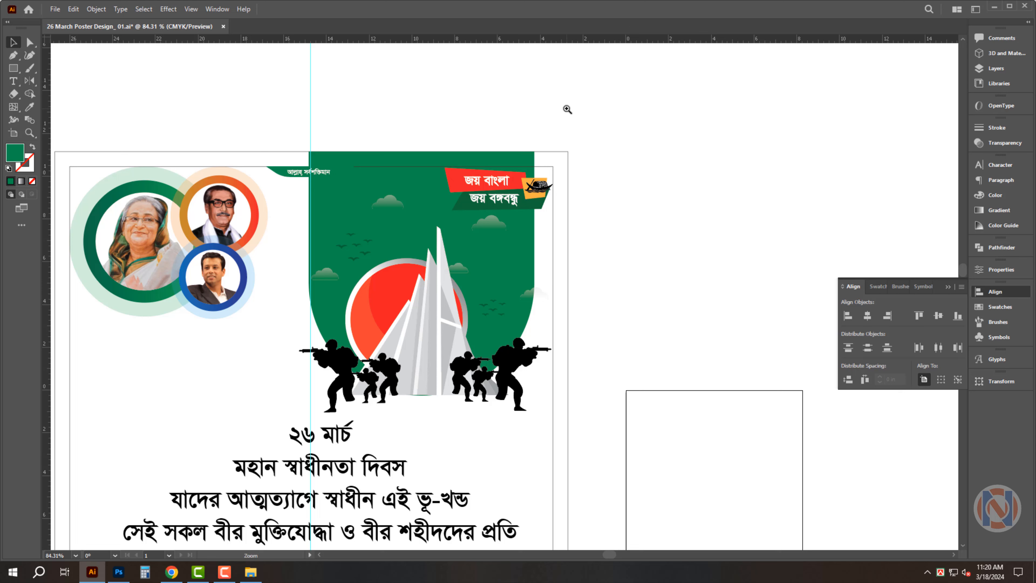
drag(438, 373, 439, 371)
click(351, 199)
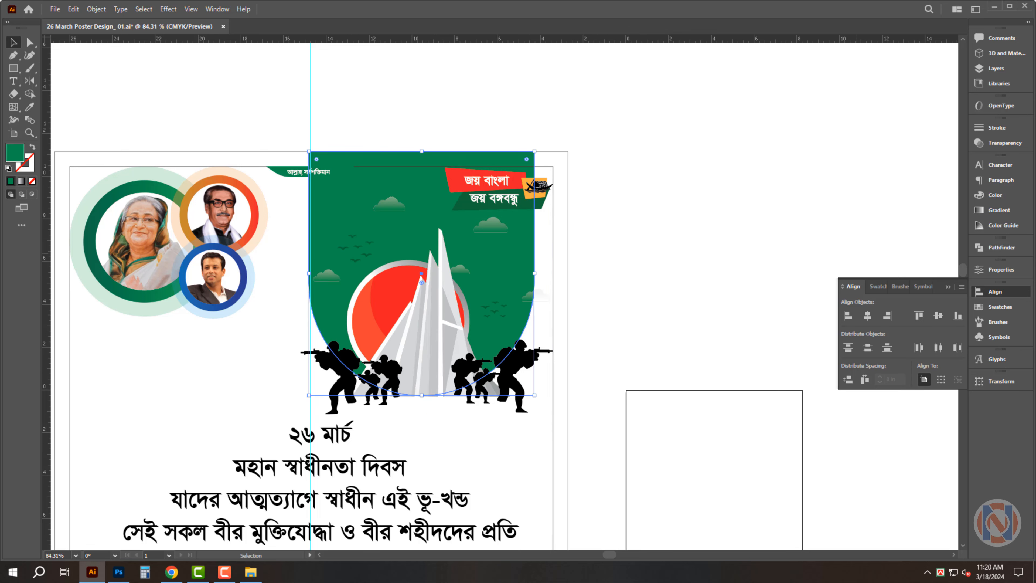
click(1005, 210)
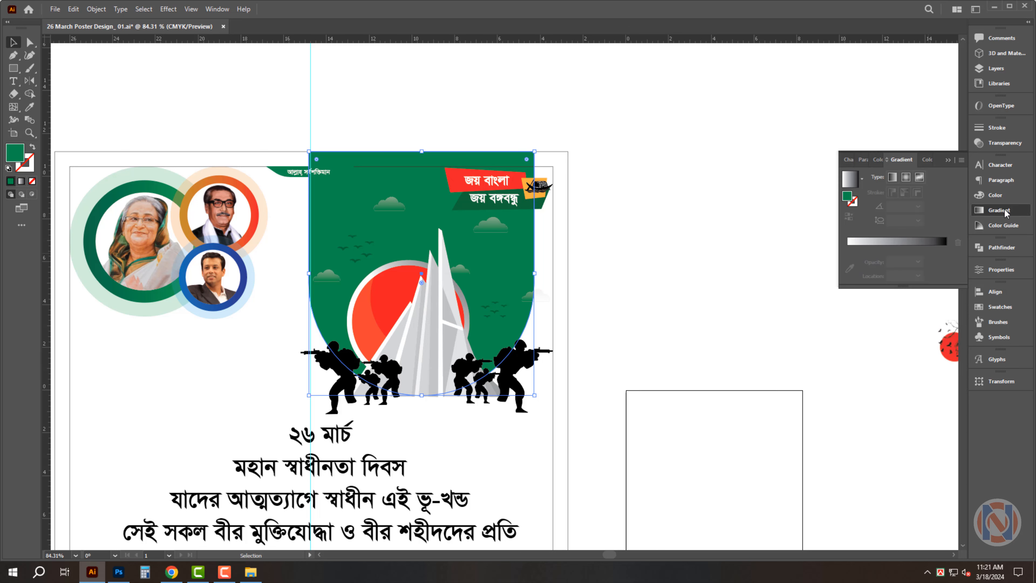
click(906, 178)
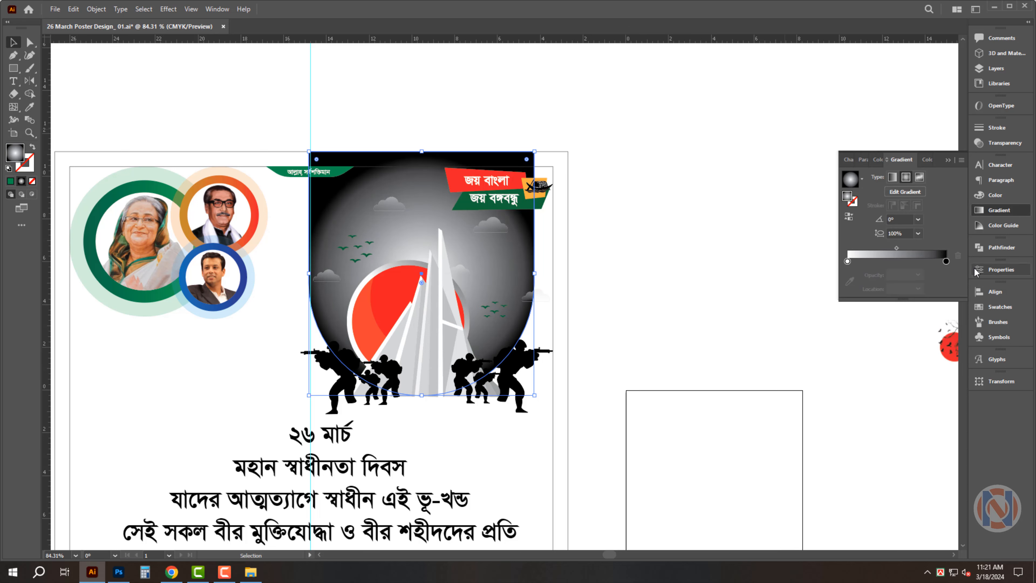
Set the gradient's black outer colour stop to CMYK 100, 0, 100, 0
click(995, 195)
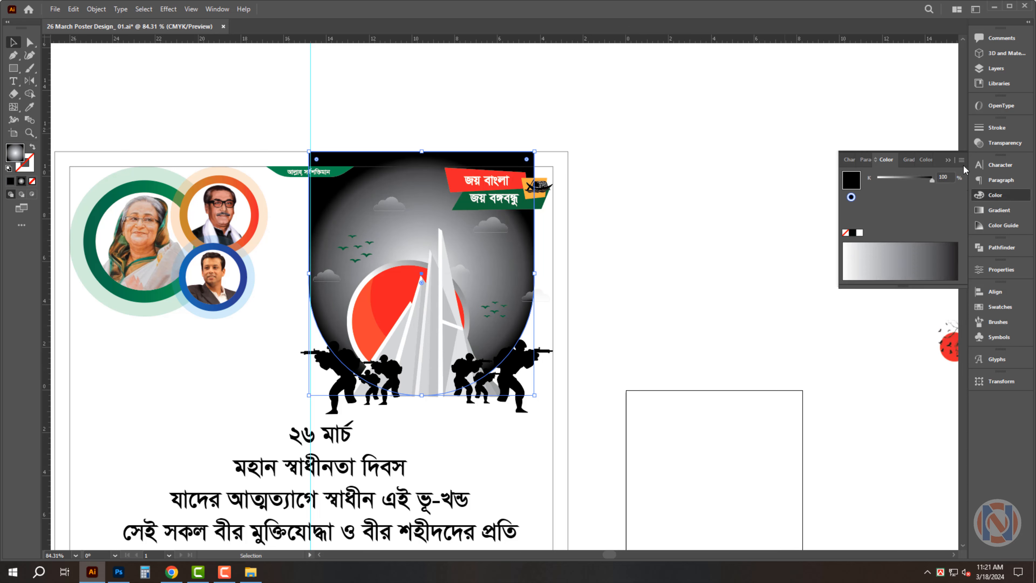
click(961, 159)
click(913, 214)
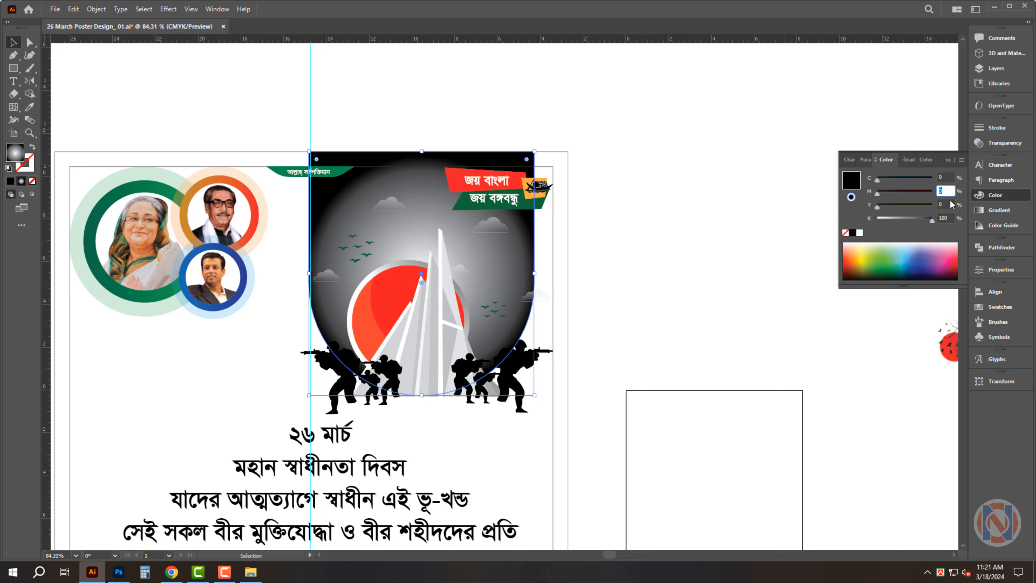
key(Tab)
key(Tab)
text(1)
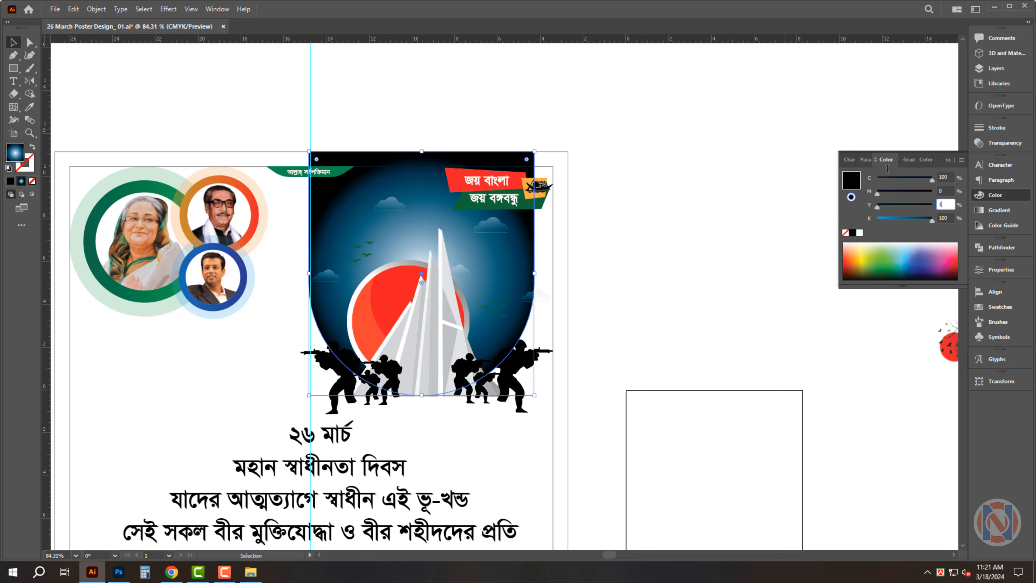
text(00)
key(Return)
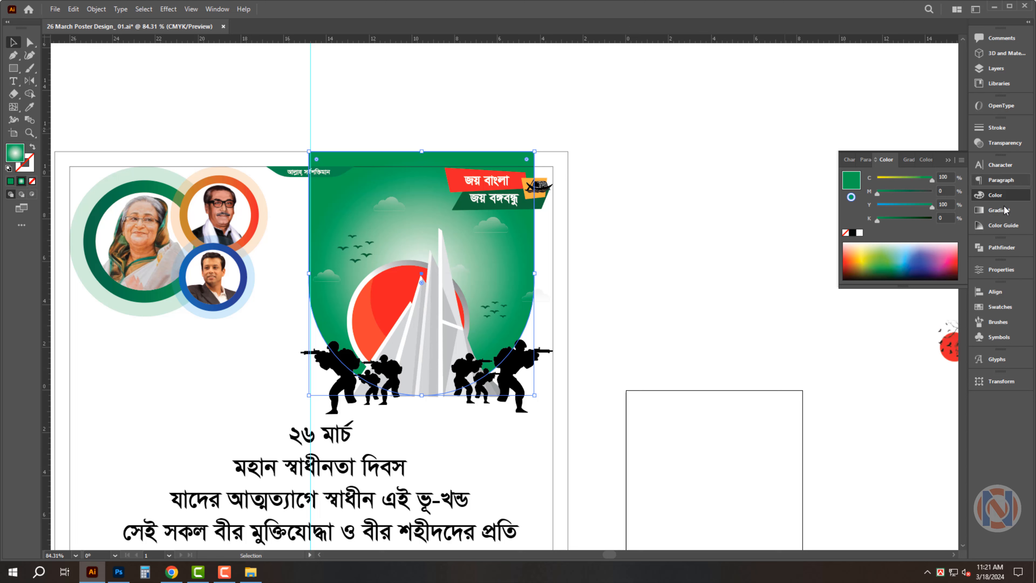
Set the gradient's white centre stop to full yellow, CMYK 0, 0, 100, 0
click(1026, 211)
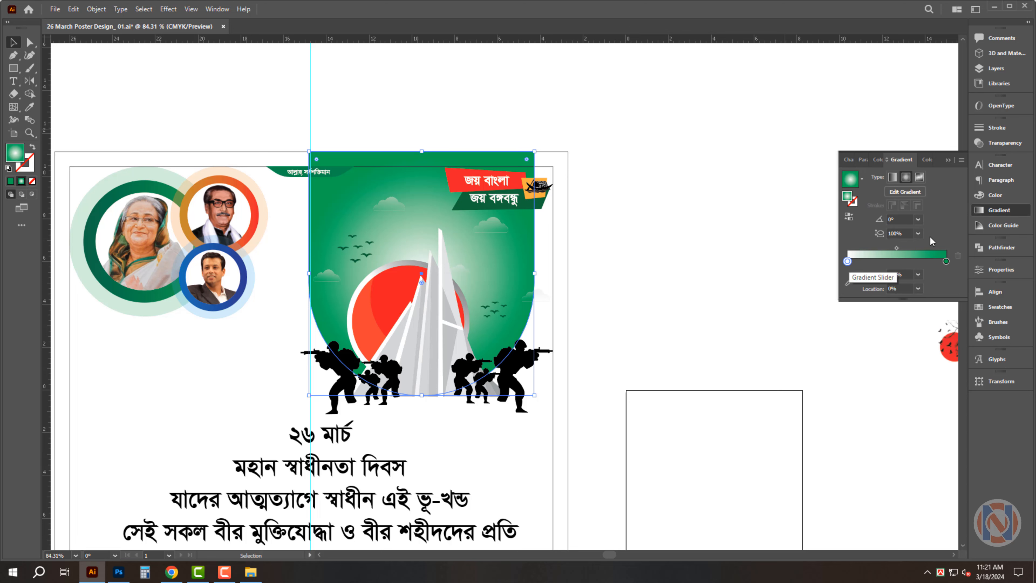
click(1003, 197)
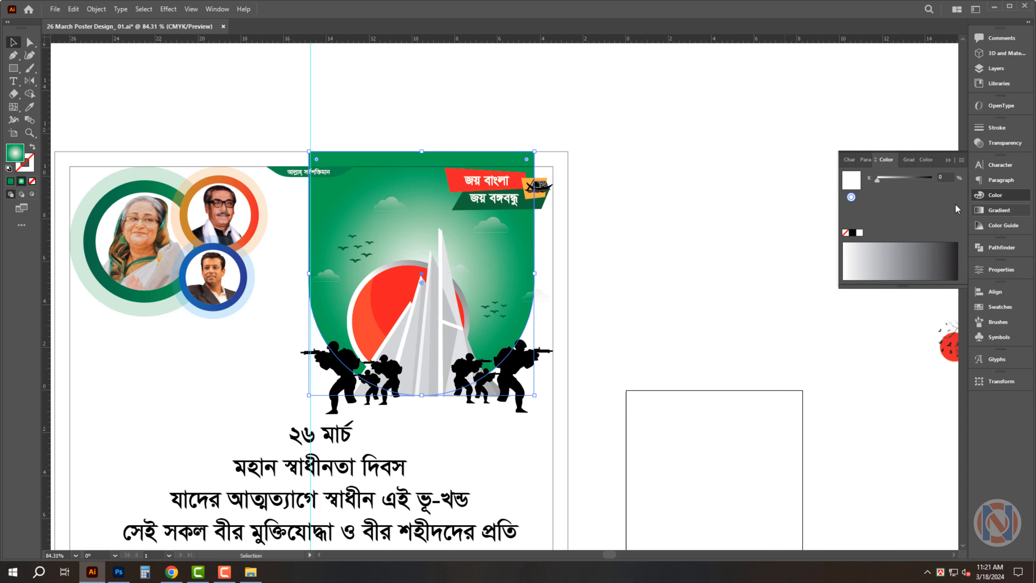
click(962, 159)
click(942, 214)
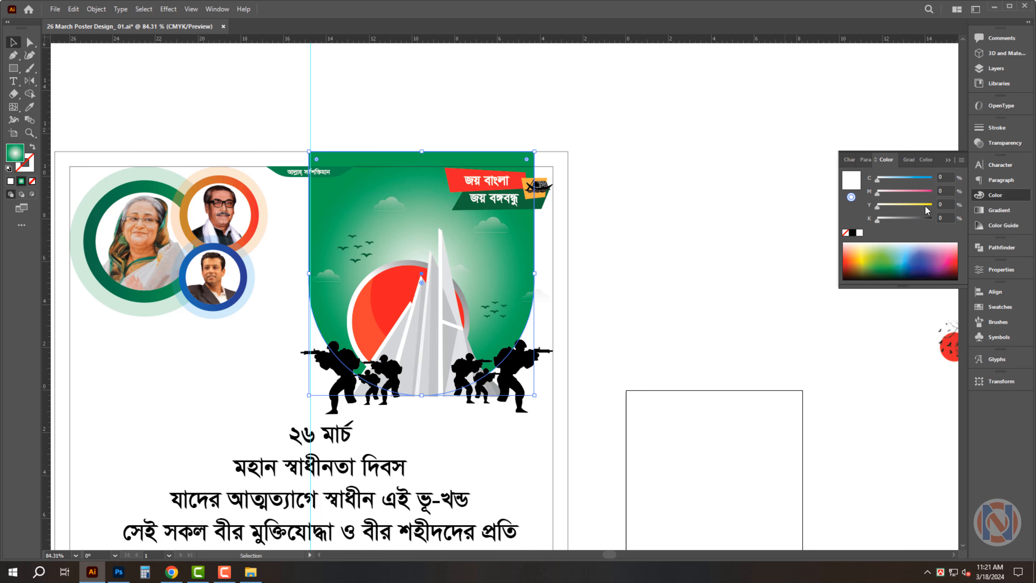
drag(927, 205, 975, 209)
Try shrinking and raising the illustration, with the monument alone stretched down to the green shape's lower edge
click(444, 351)
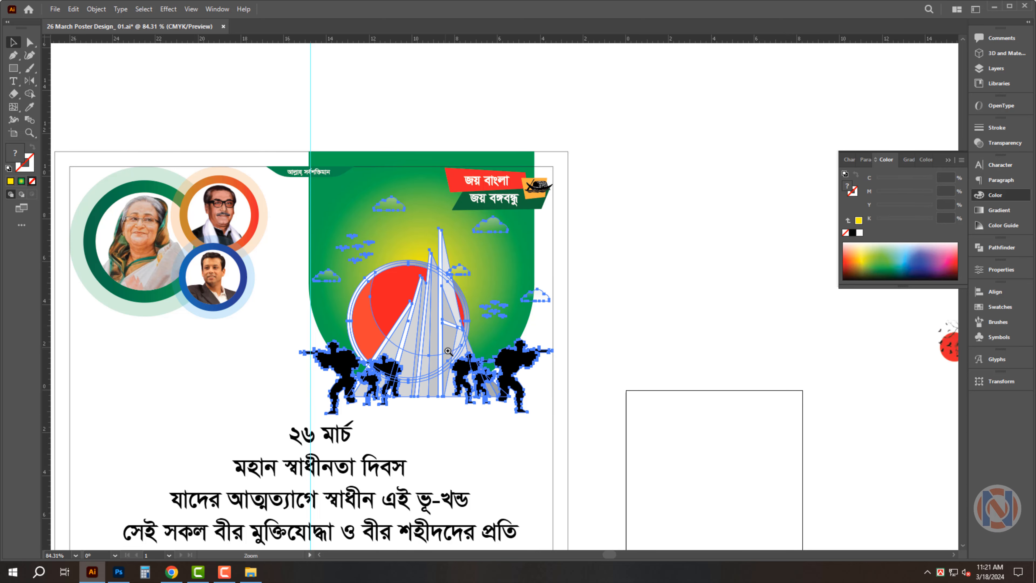
scroll(444, 351, up, 2)
double_click(469, 372)
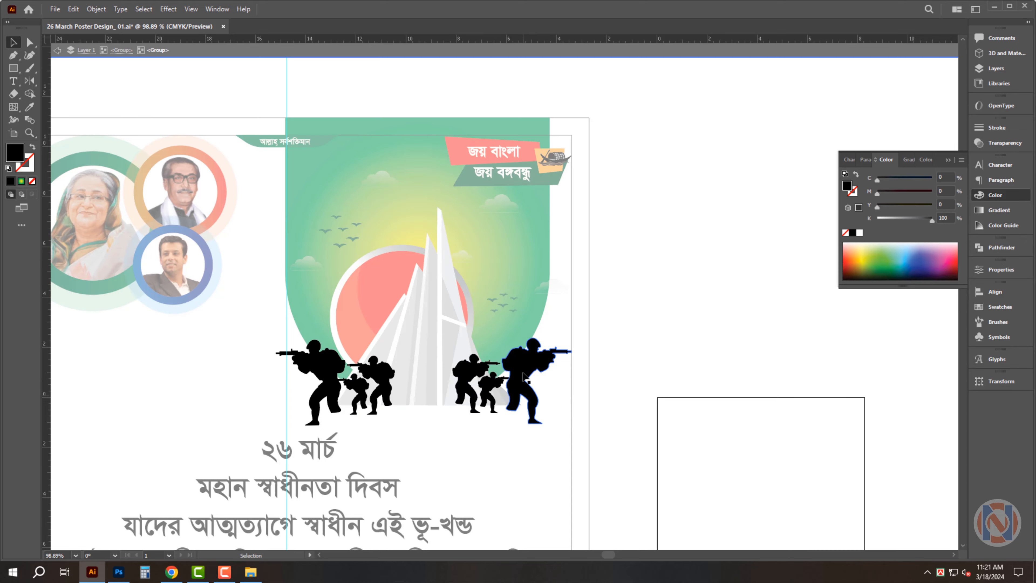
key(Escape)
scroll(429, 362, up, 2)
drag(428, 362, 428, 331)
drag(591, 257, 562, 256)
drag(467, 334, 461, 333)
double_click(434, 341)
double_click(434, 340)
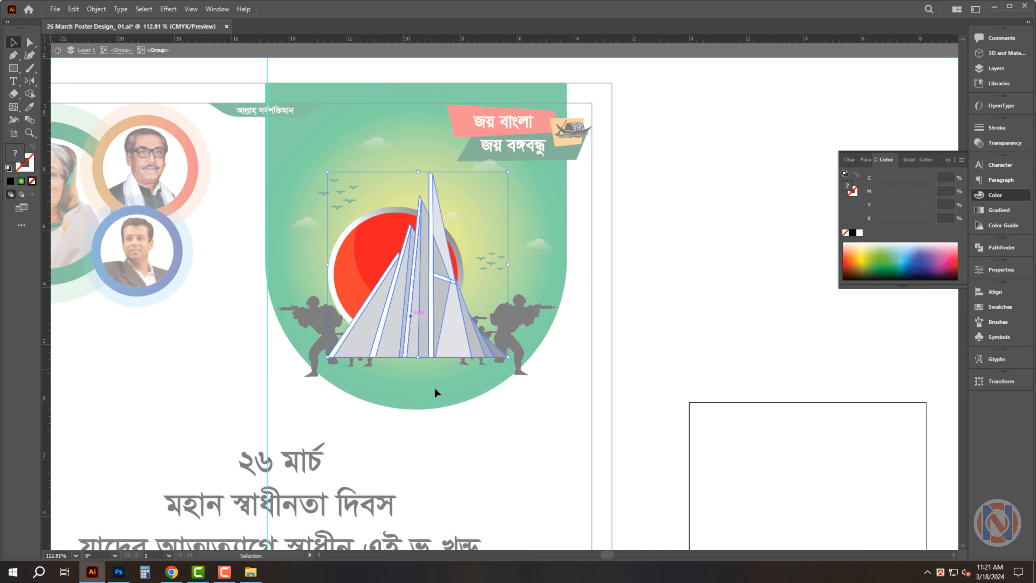
drag(414, 358, 418, 410)
double_click(728, 344)
Undo the monument stretch and the illustration's preceding resize and moves
key(ctrl+z)
key(ctrl+z)
key(ctrl+z)
key(ctrl+z)
Paste a copy of the gradient shape in front and use it as a clipping mask for the monument illustration
key(ctrl+c)
key(ctrl+f)
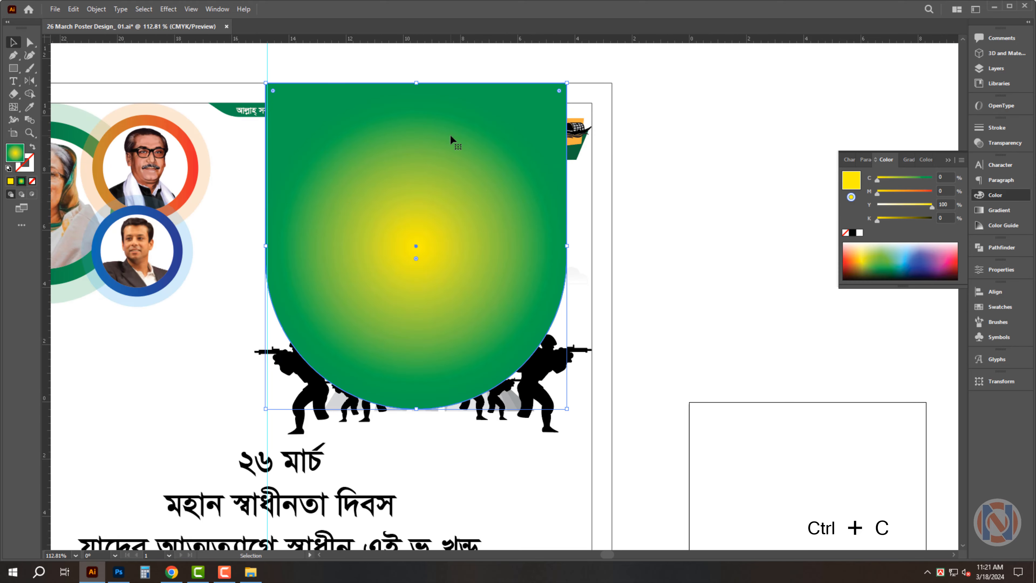
shift+click(553, 426)
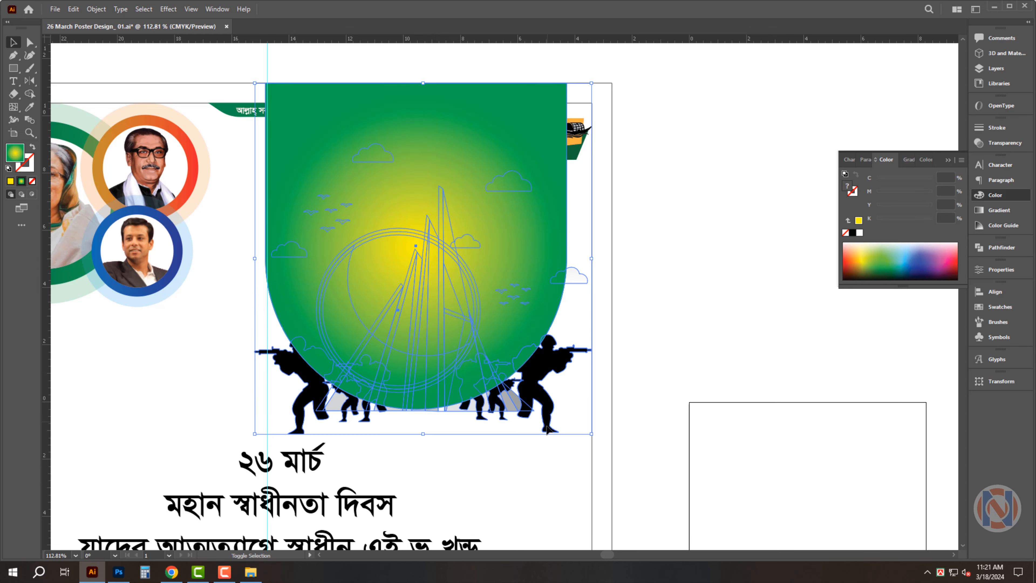
key(ctrl+7)
click(740, 382)
Place a copy behind the gradient shape, fill it with the monument's grey and resize it to extend beyond the right and lower edges
click(551, 228)
key(ctrl+c)
key(ctrl+b)
drag(416, 409, 417, 424)
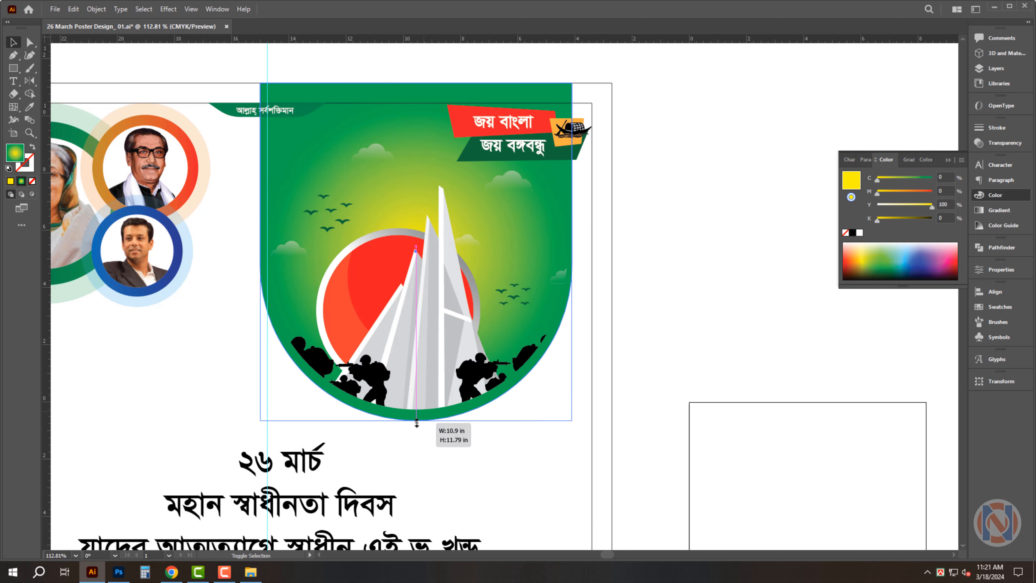
drag(562, 236, 592, 254)
key(ctrl+z)
key(i)
click(436, 344)
key(v)
drag(266, 425, 274, 439)
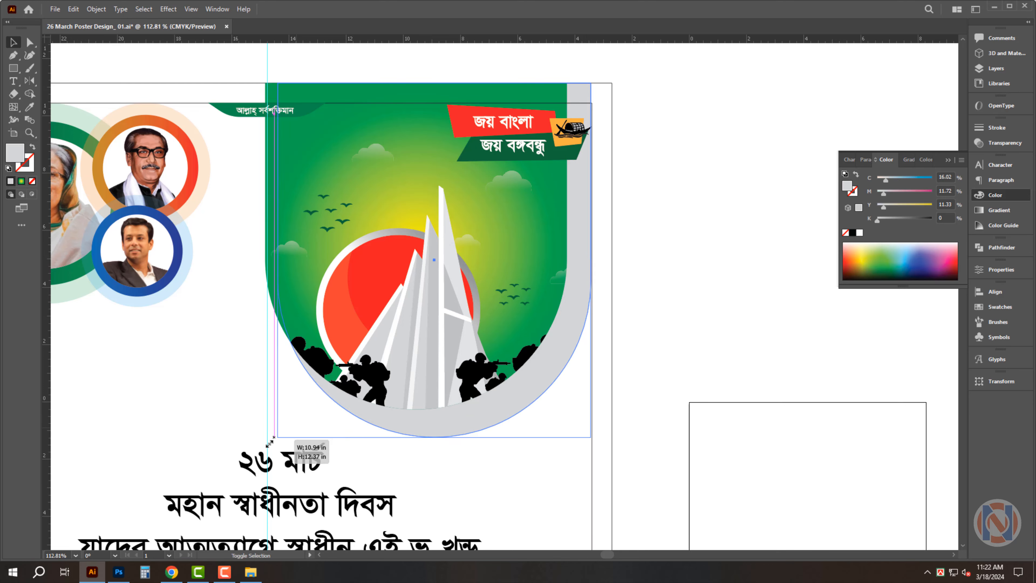
Add another copy directly behind the gradient shape, enlarge it slightly as a border and fill it with the monument's lighter grey
click(408, 391)
key(ctrl+c)
key(ctrl+b)
drag(417, 409, 416, 423)
key(i)
click(473, 347)
drag(539, 206, 452, 216)
key(v)
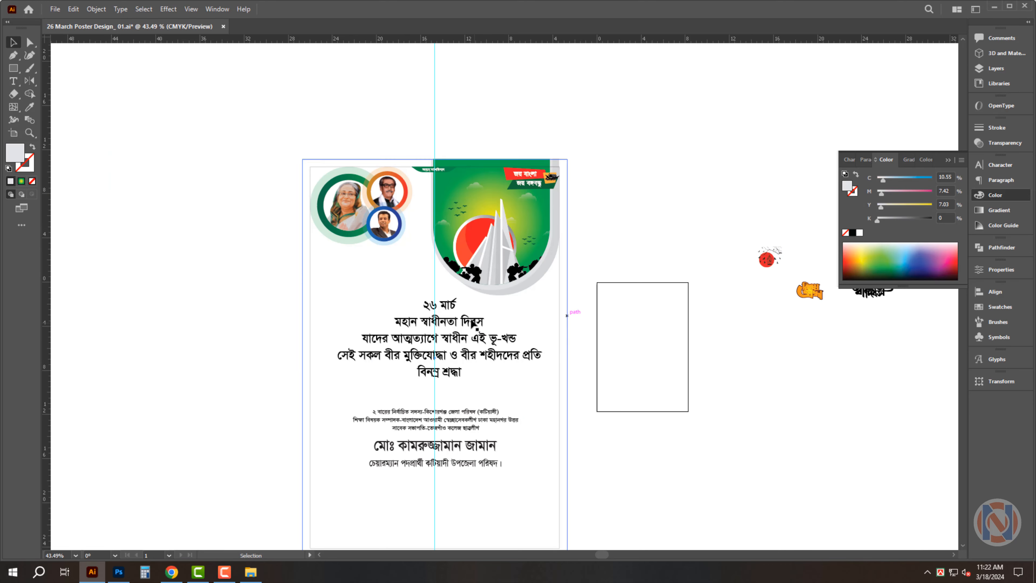
Duplicate the poster's outer frame in place and reduce the copy's height to a strip along the poster's bottom
click(469, 369)
scroll(474, 347, down, 3)
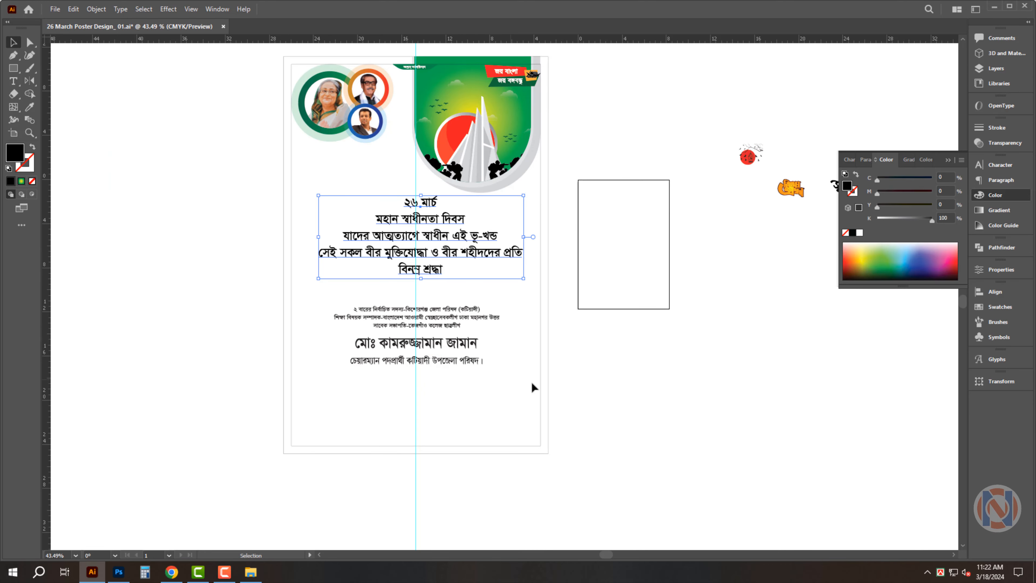
key(a)
click(549, 386)
key(v)
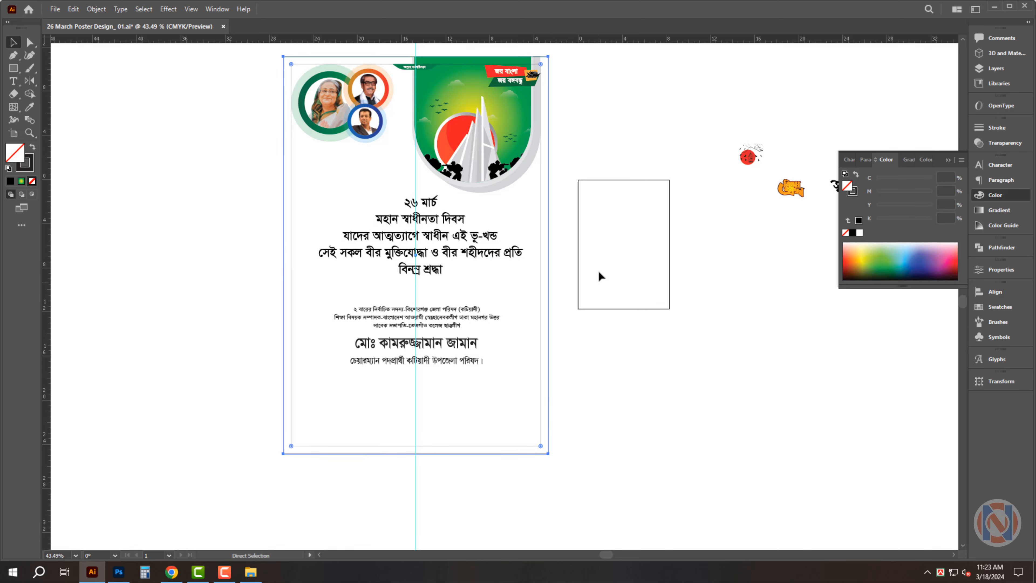
scroll(598, 275, up, 1)
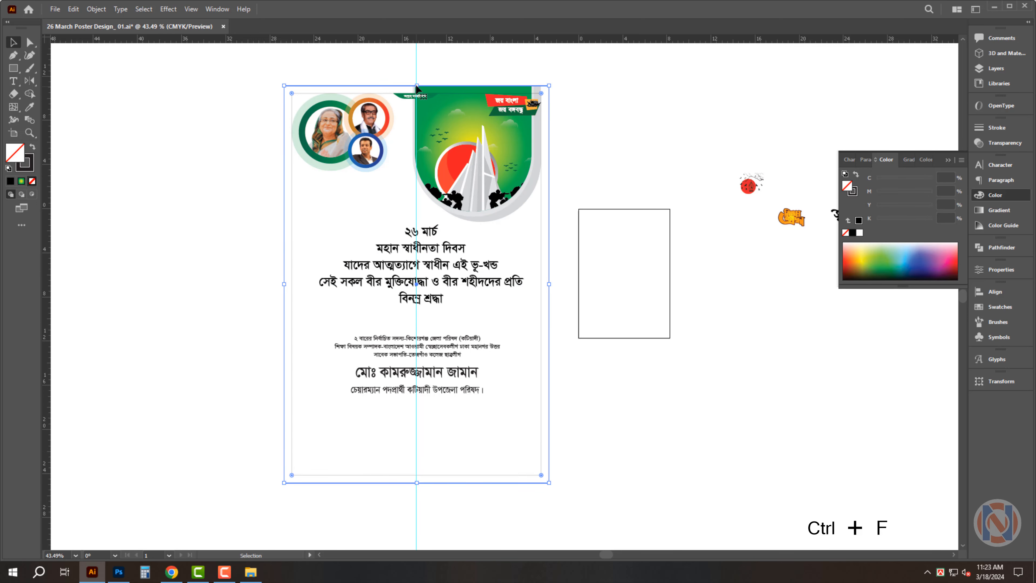
drag(417, 85, 430, 435)
Swap the strip's stroke to a fill, set it to CMYK 100, 30, 100, 0 and raise its upper edge slightly
scroll(438, 480, up, 1)
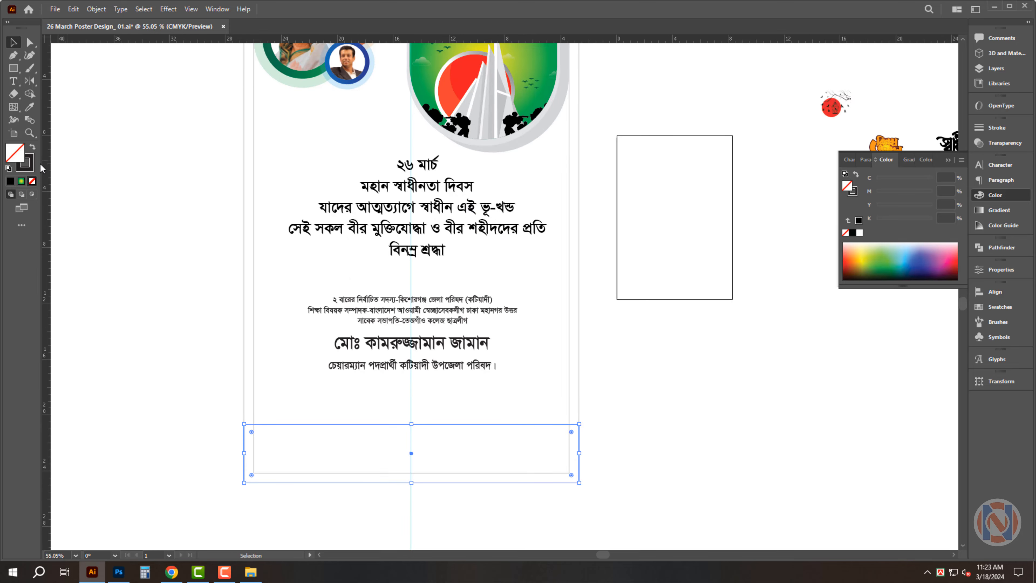
click(31, 148)
click(945, 177)
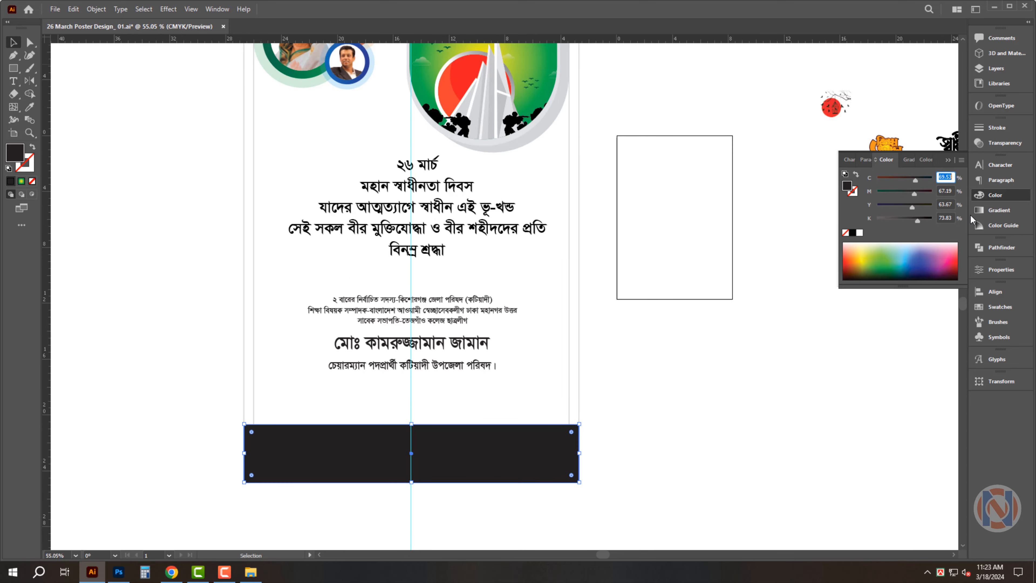
text(100)
key(Tab)
text(30)
key(Tab)
text(1)
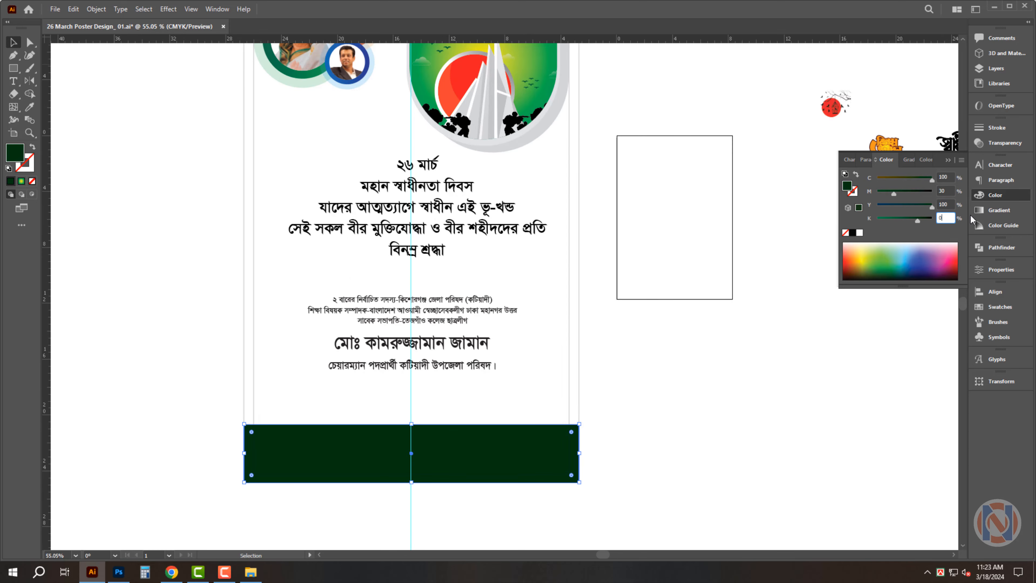
key(Return)
scroll(507, 509, up, 2)
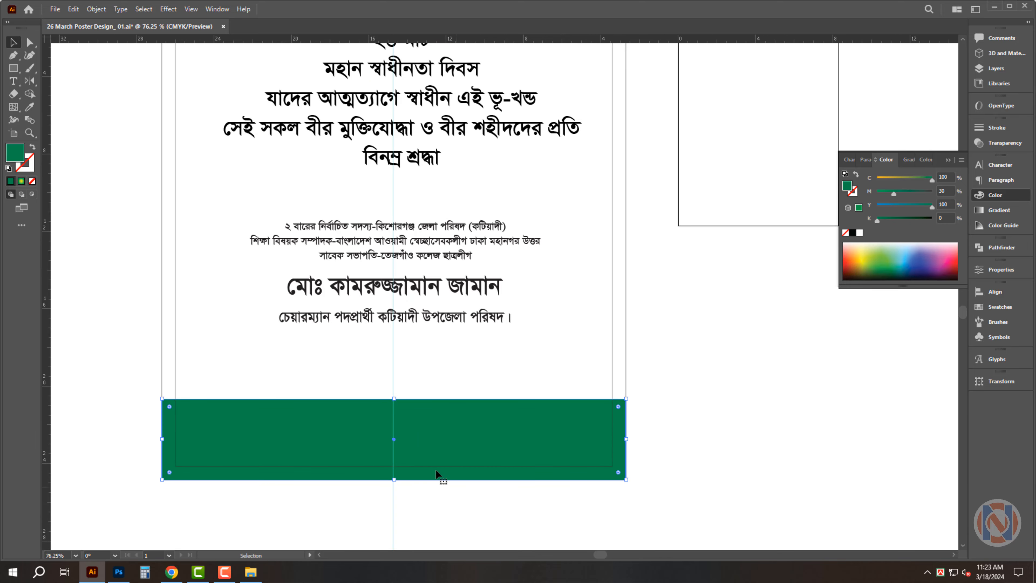
drag(395, 399, 394, 377)
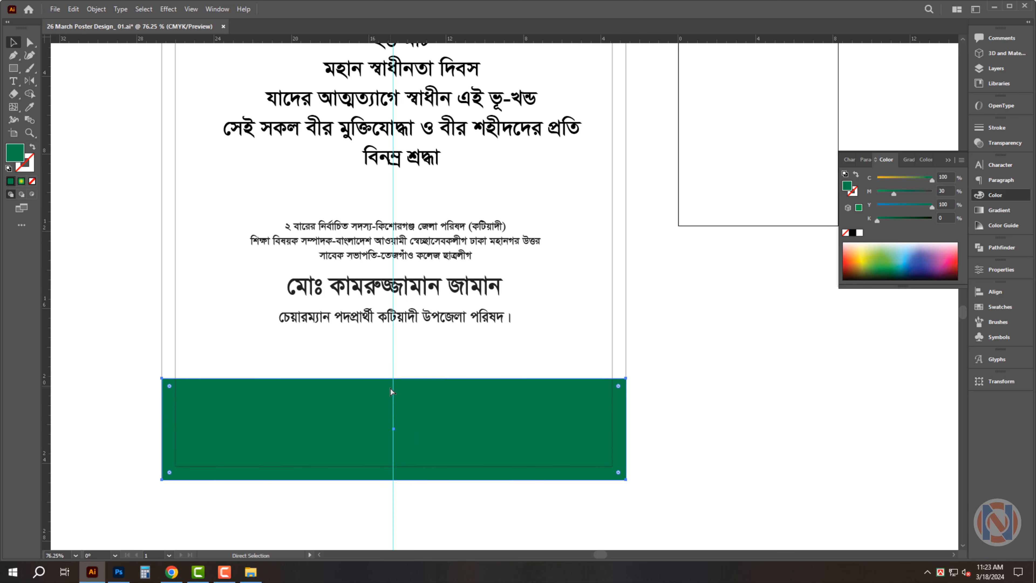
Duplicate the green band, reduce the copy to a thin stripe along its upper edge and set the stripe's cyan to 0
key(ctrl+f)
drag(393, 479, 394, 383)
text(0)
key(Return)
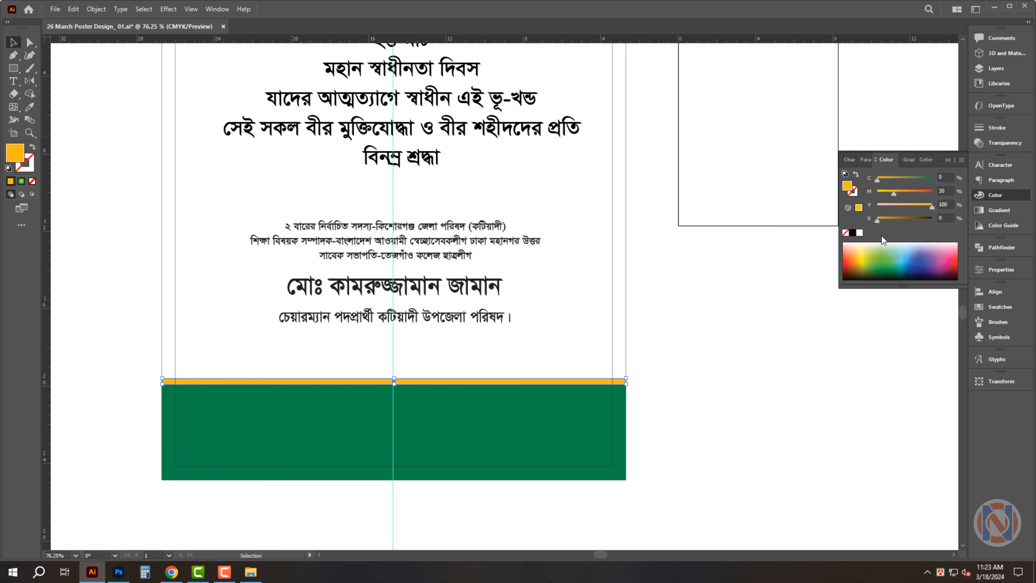
Move the candidate's name and the designation line below it onto the green band and bring them to the front
click(434, 287)
shift+click(449, 317)
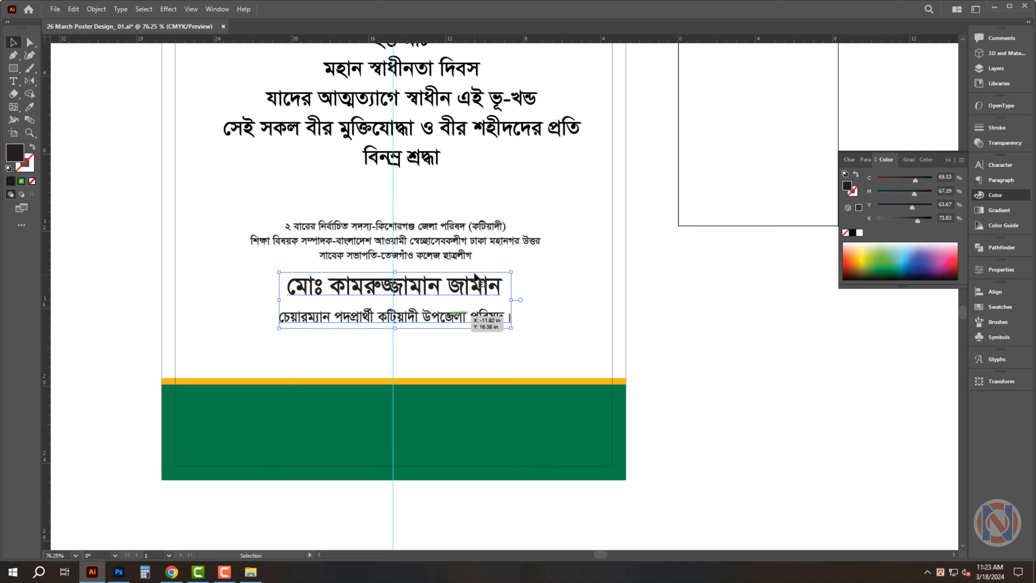
drag(468, 285, 463, 427)
key(ctrl+shift+])
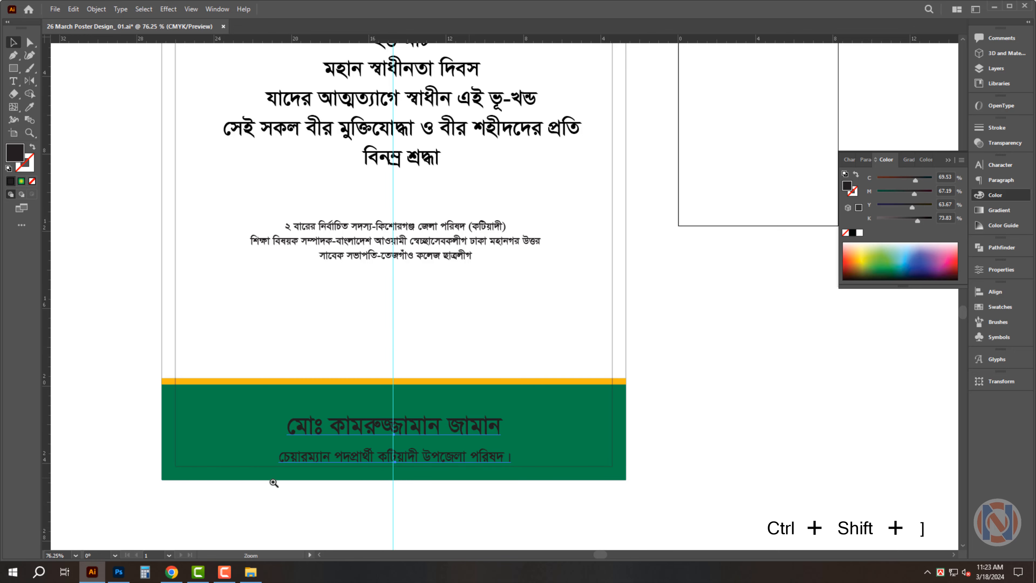
Set the designation line's font to Shorif Bongobondhu ANSI V2
drag(267, 487, 327, 502)
key(ctrl+t)
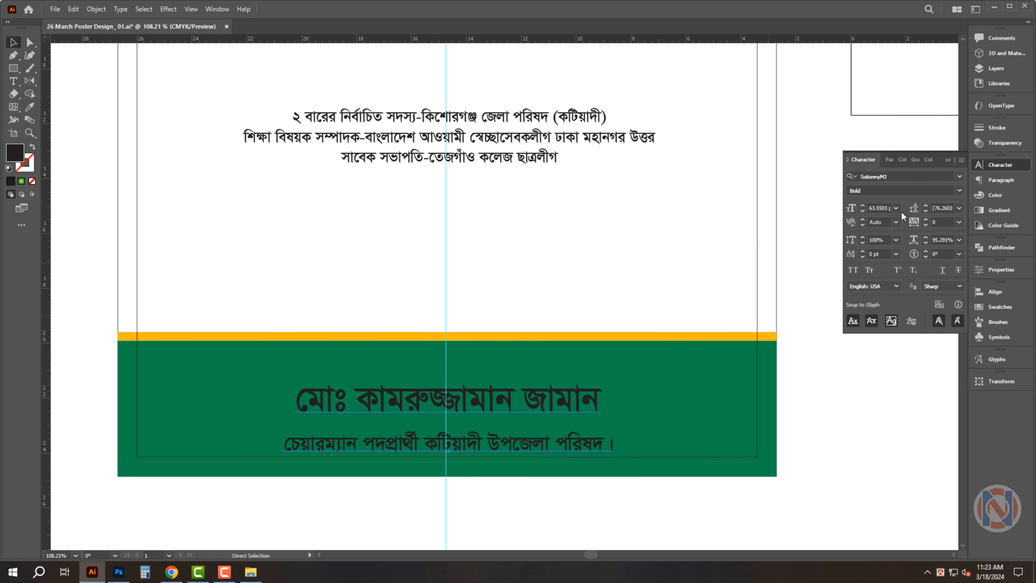
text(sho)
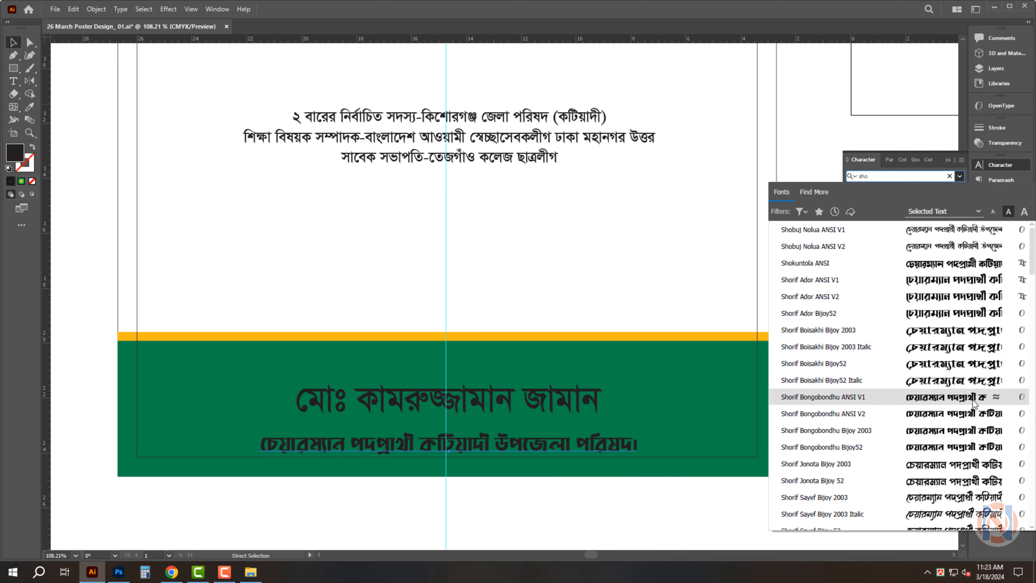
key(Escape)
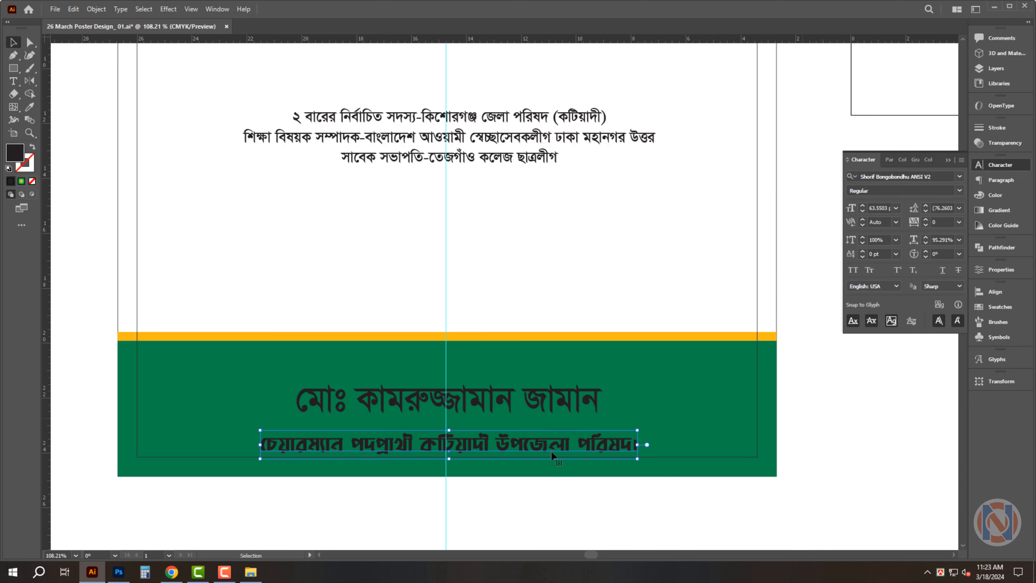
Copy the designation line's text style to the candidate's name and enlarge the name to span the inner margins
key(i)
click(554, 451)
key(v)
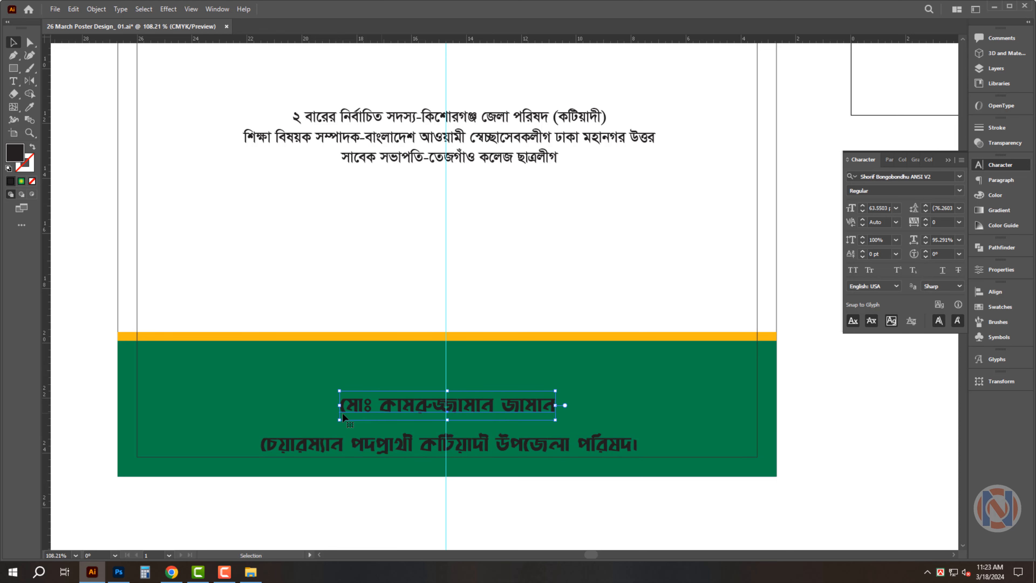
drag(340, 405, 137, 402)
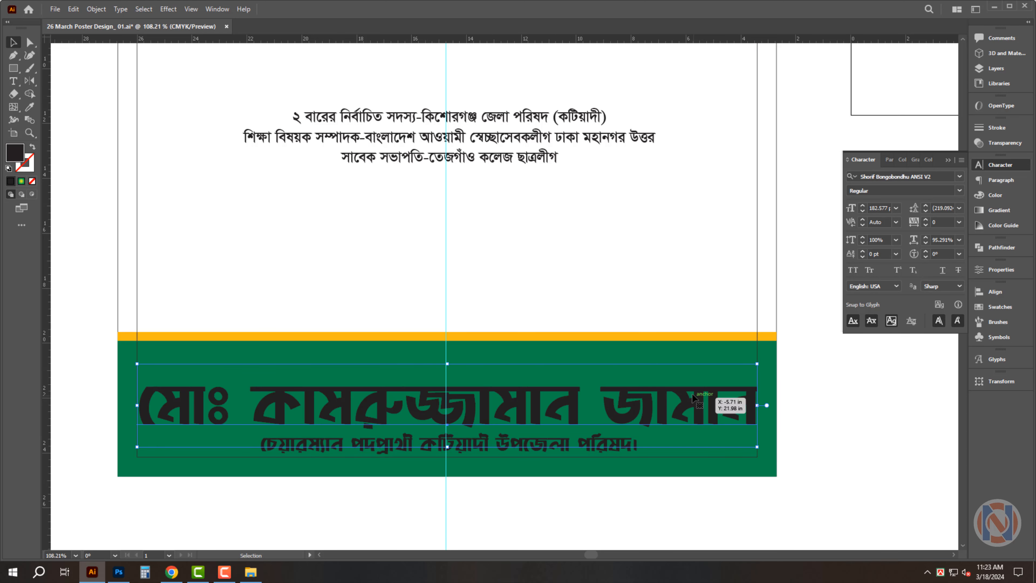
Move the candidate's name higher on the green band and enlarge the designation line below it to span the inner margins
drag(694, 395, 679, 373)
drag(660, 409, 675, 423)
drag(624, 392, 624, 366)
click(590, 443)
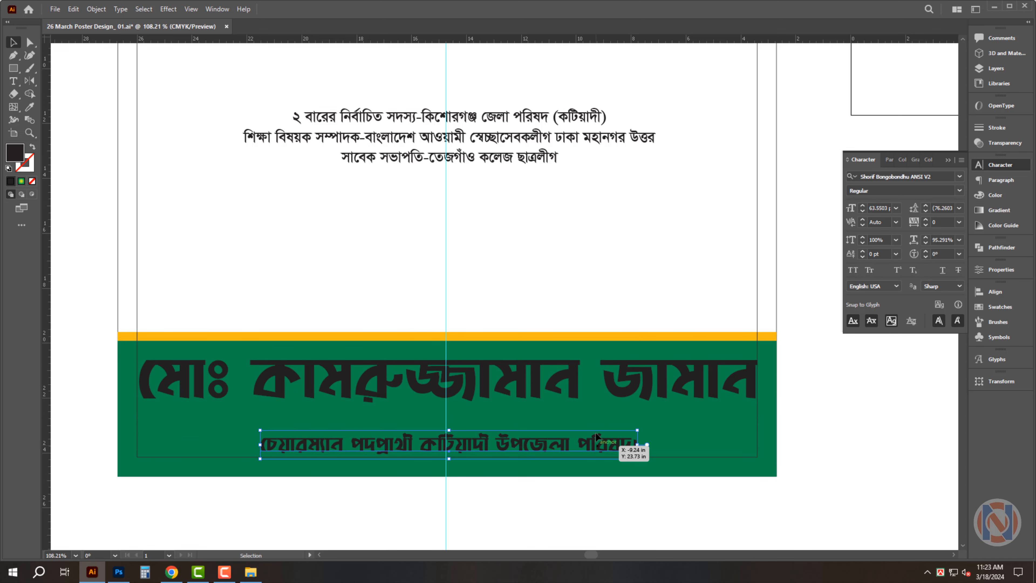
drag(648, 449, 759, 420)
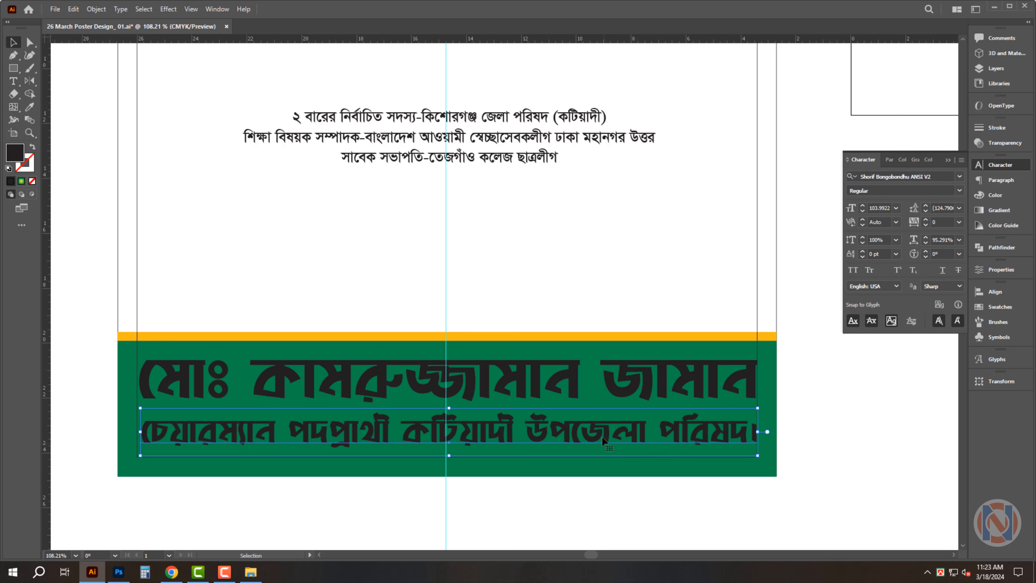
Align the designation line with the inner margins and stretch the candidate's name slightly taller
drag(603, 438, 595, 441)
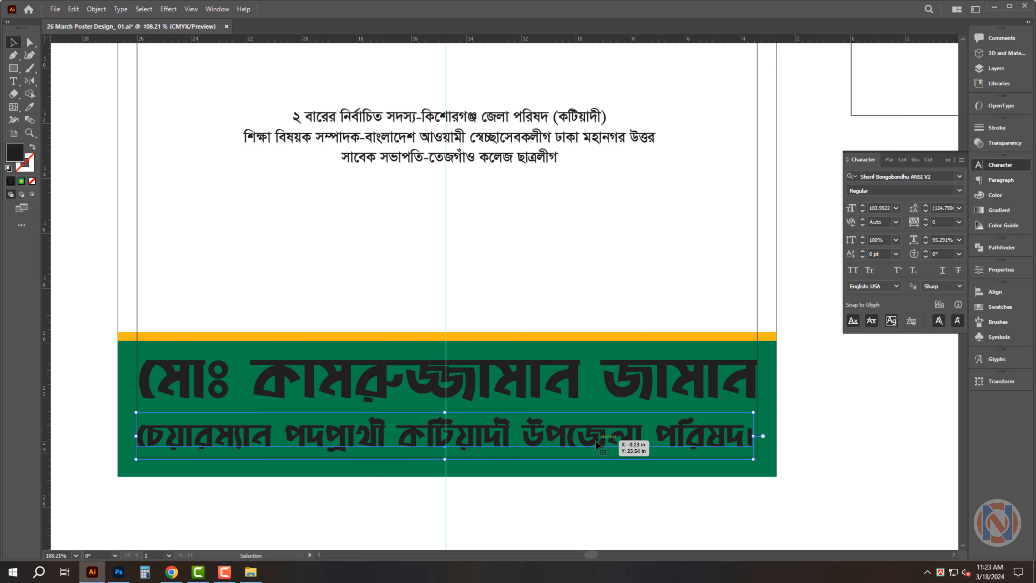
key(Right)
key(Down)
click(432, 398)
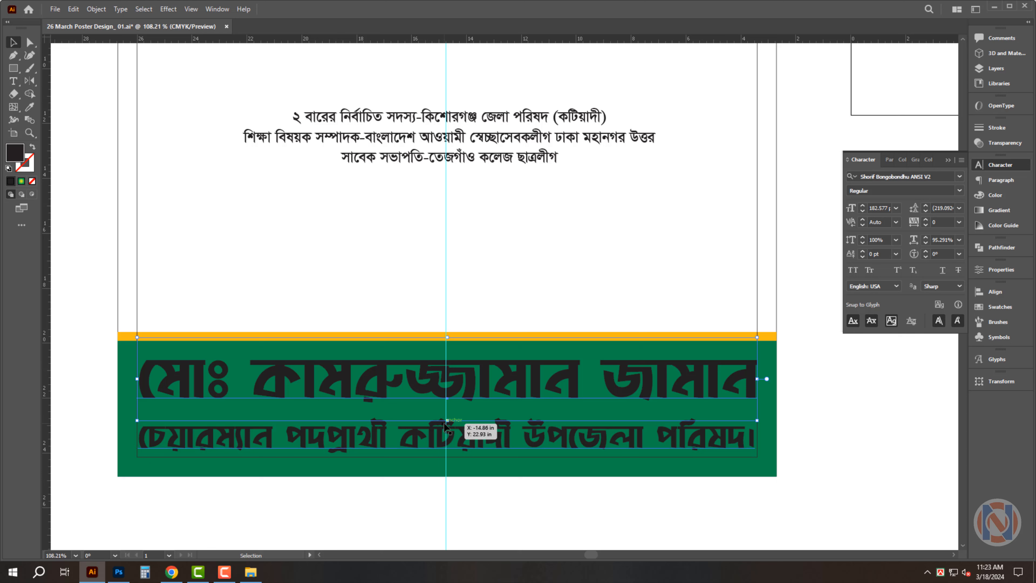
drag(447, 421, 447, 427)
Change the fill of the candidate's name and the designation line to white
shift+click(482, 438)
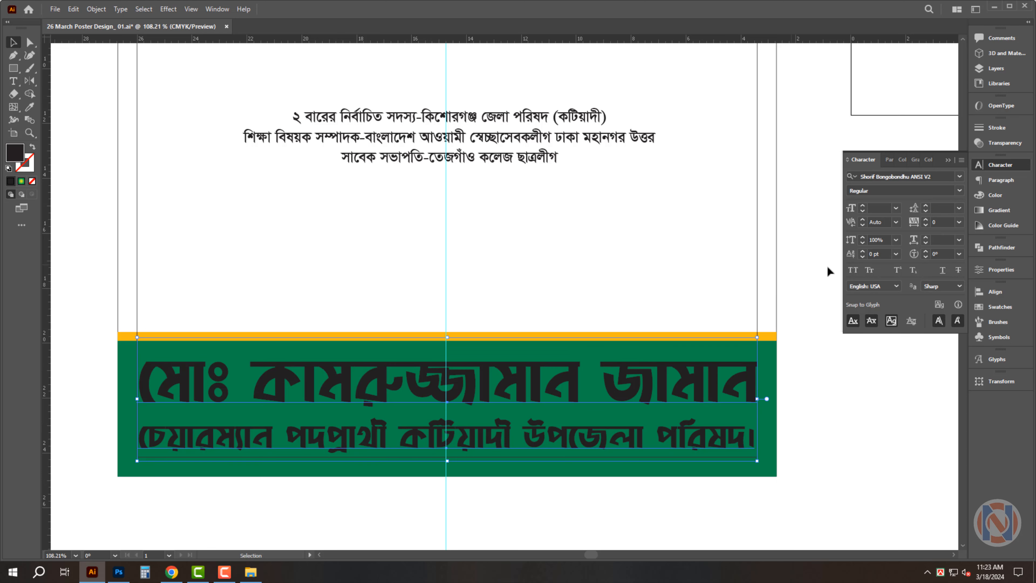
click(1009, 195)
click(859, 232)
click(843, 405)
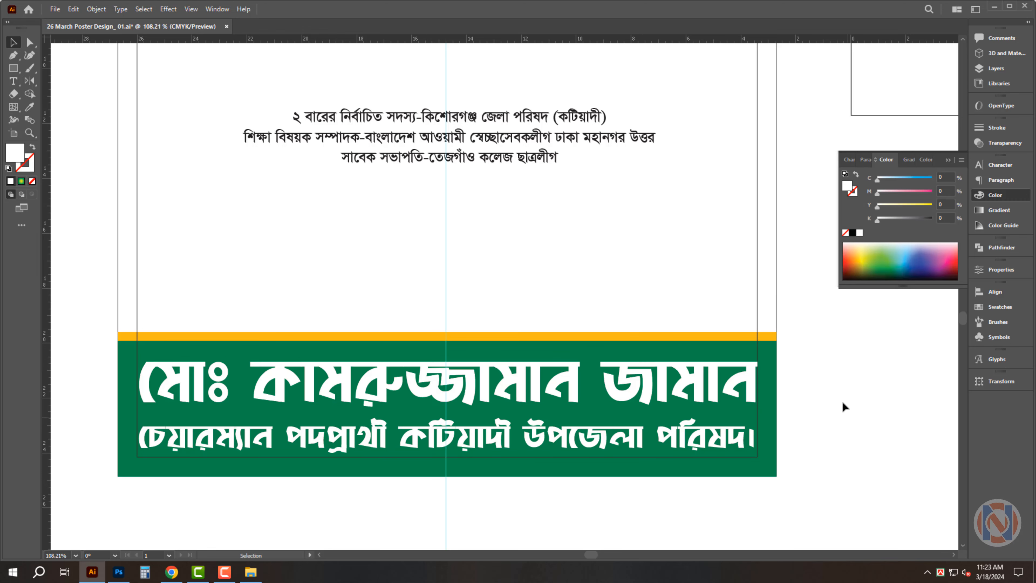
Fit the three-line credentials above the yellow stripe between centre guide and right inner margin, and shift the Independence Day text about 13.5 in right
drag(497, 161, 600, 317)
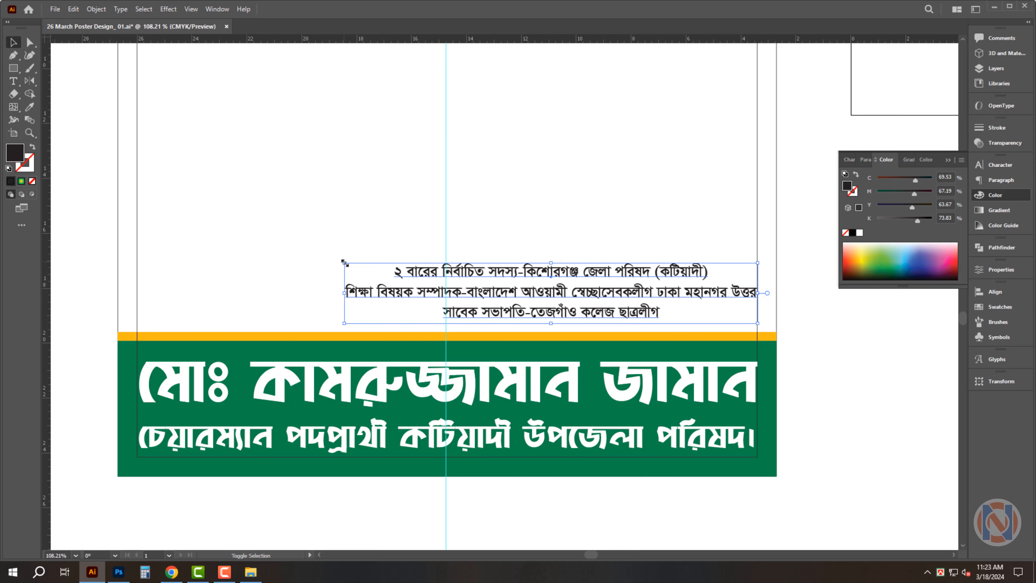
drag(345, 263, 212, 292)
drag(471, 248, 464, 350)
drag(379, 287, 636, 325)
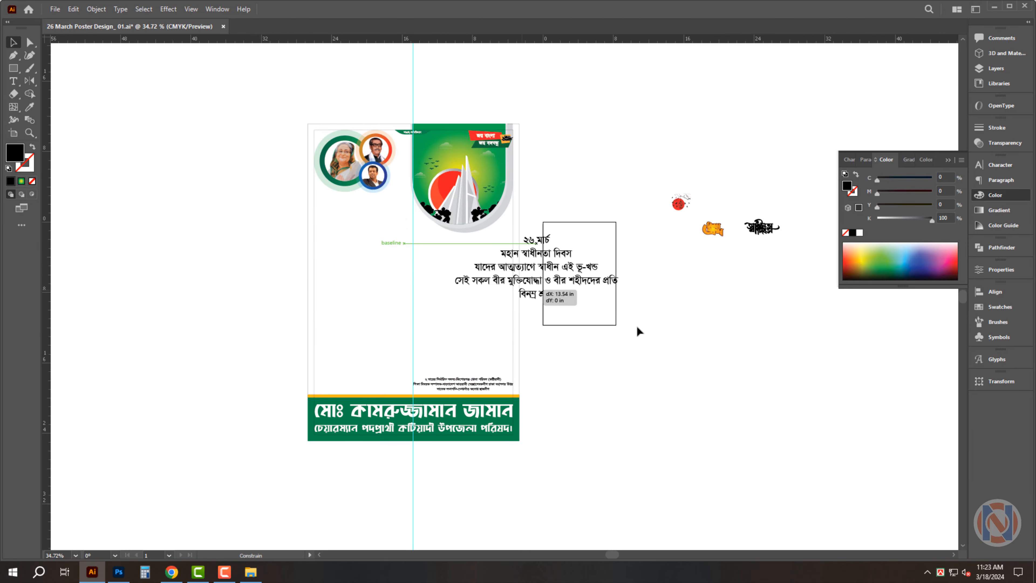
click(635, 326)
Find the candidate's portrait PNG in the Downloads folder and open it in Illustrator
key(super+d)
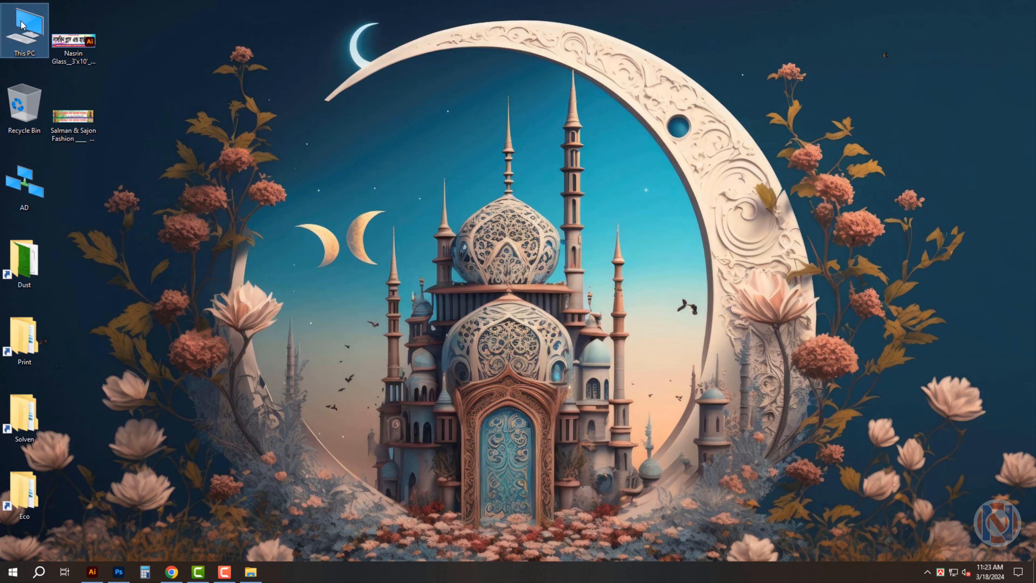
double_click(22, 25)
double_click(573, 92)
click(875, 108)
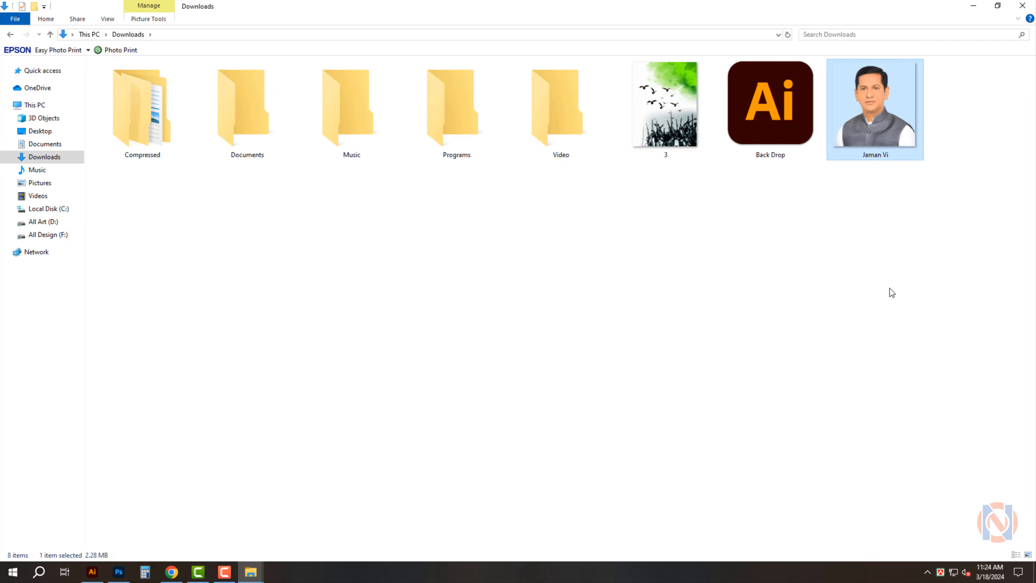
right_click(875, 106)
mouse_move(881, 255)
click(814, 252)
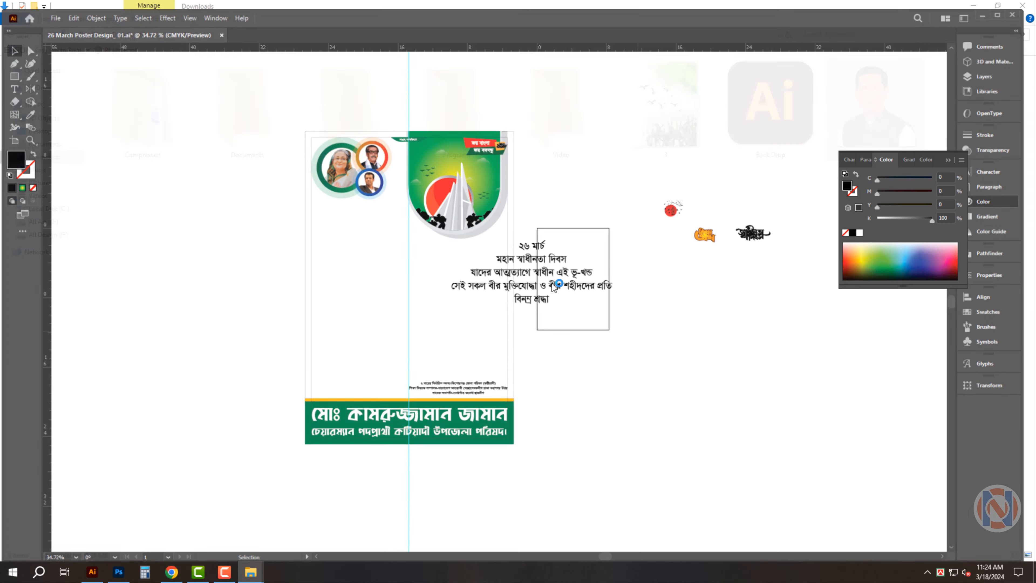
Cut the portrait from its document, close that document without saving and paste the portrait into the poster
click(483, 262)
key(ctrl+w)
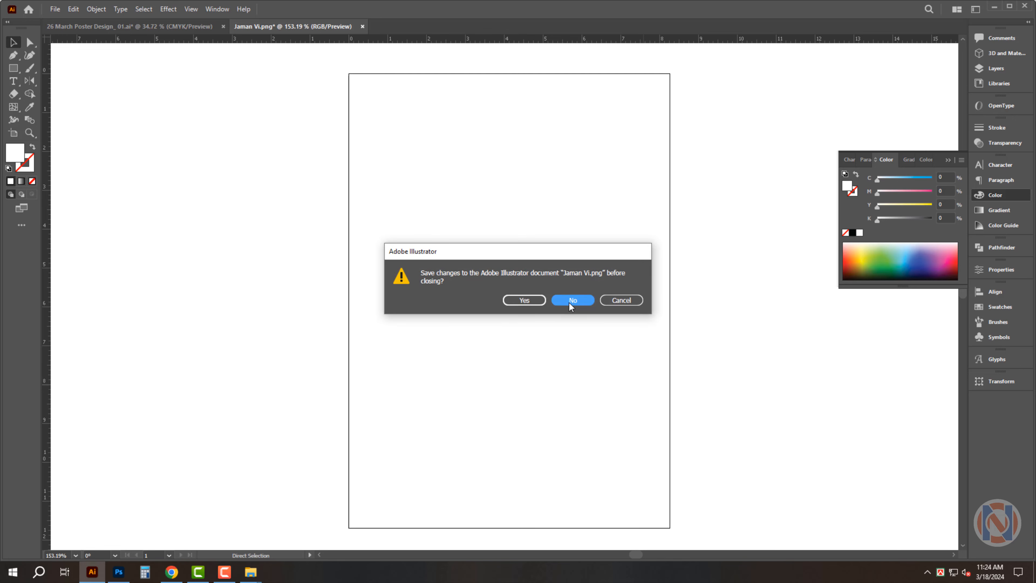
click(569, 302)
key(ctrl+v)
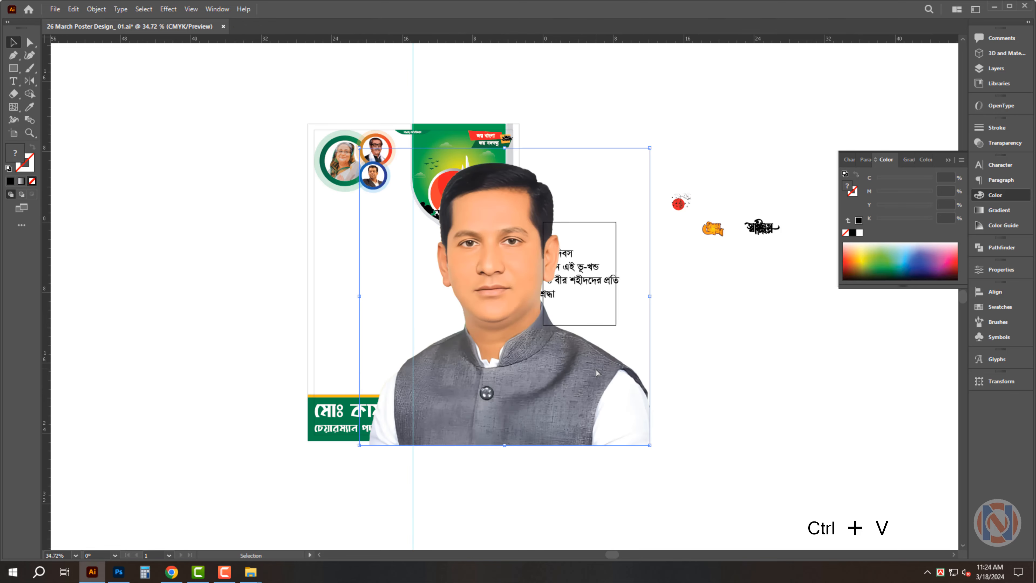
Mirror the pasted portrait horizontally and place it on the poster behind all other artwork
key(Return)
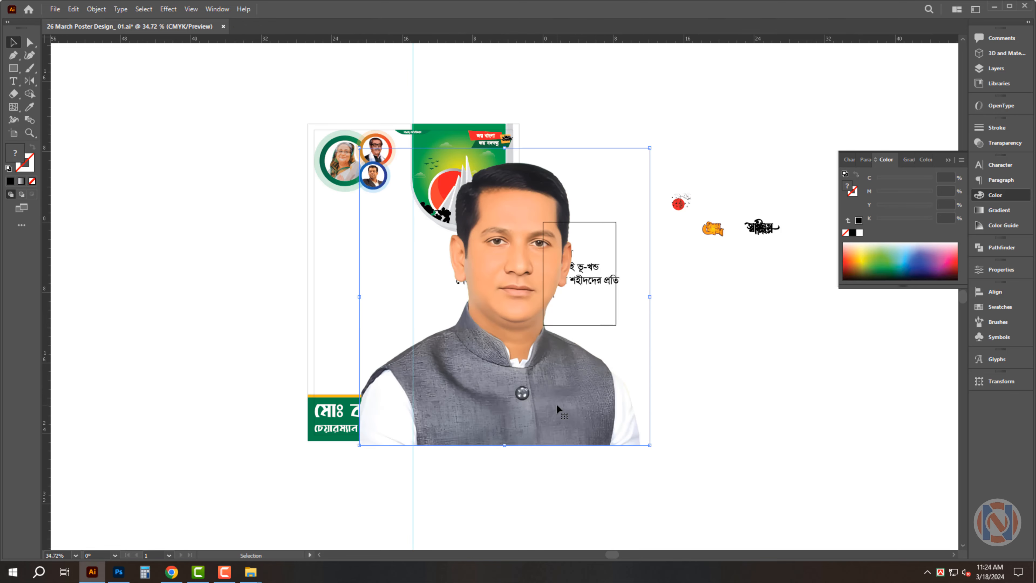
drag(557, 405, 441, 383)
key(ctrl+shift+bracketleft)
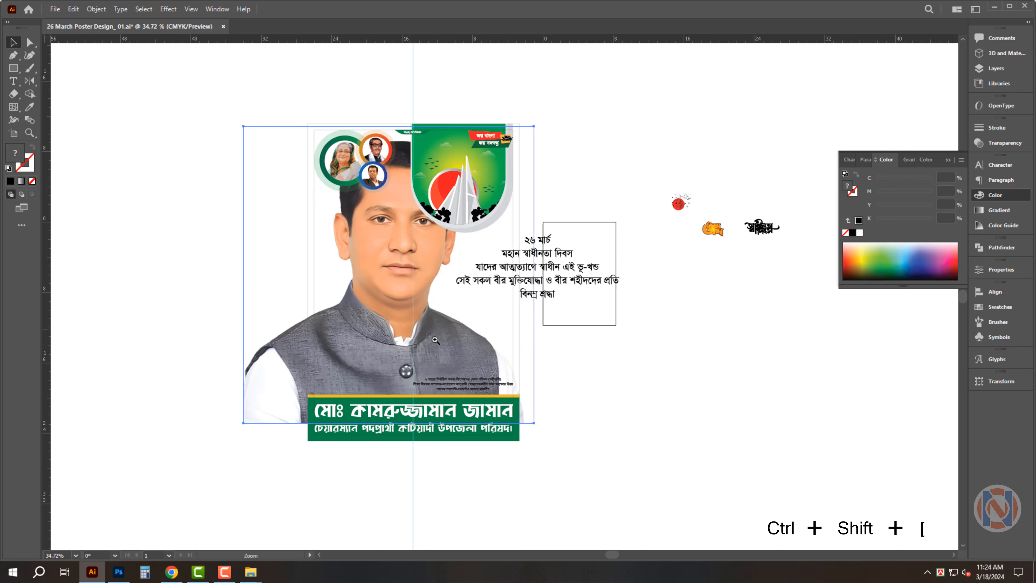
Position the portrait below the three round portraits and enlarge it slightly so its lower edge tucks behind the green band
drag(409, 329, 441, 331)
drag(382, 52, 383, 162)
drag(398, 218, 362, 193)
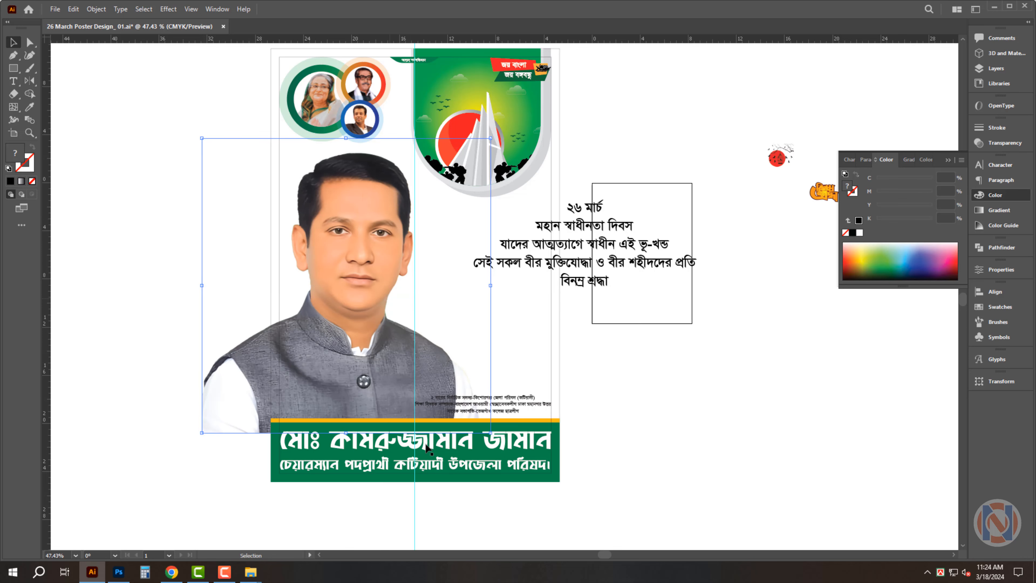
drag(348, 435, 347, 444)
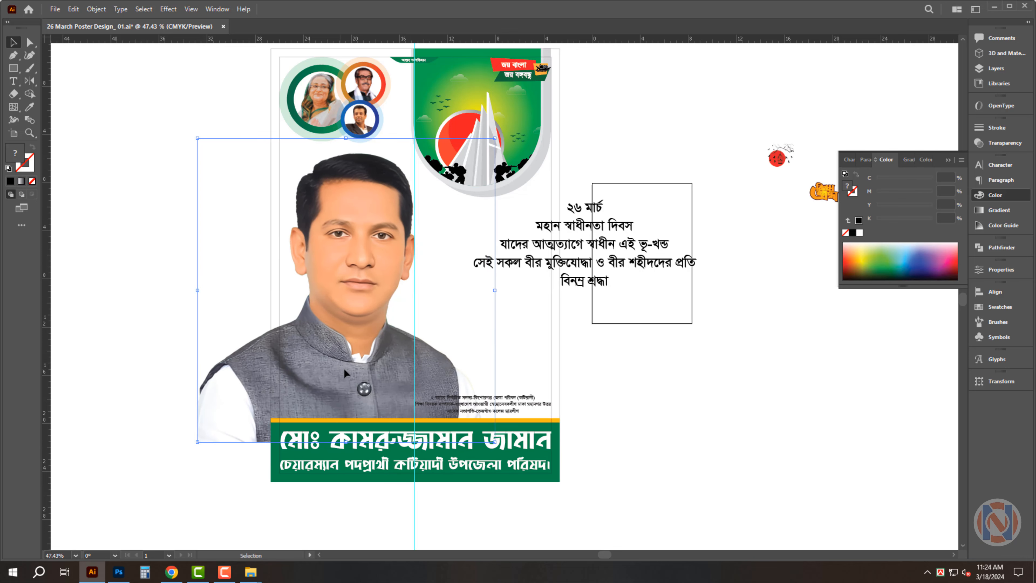
drag(343, 367, 348, 367)
click(691, 431)
drag(252, 366, 241, 366)
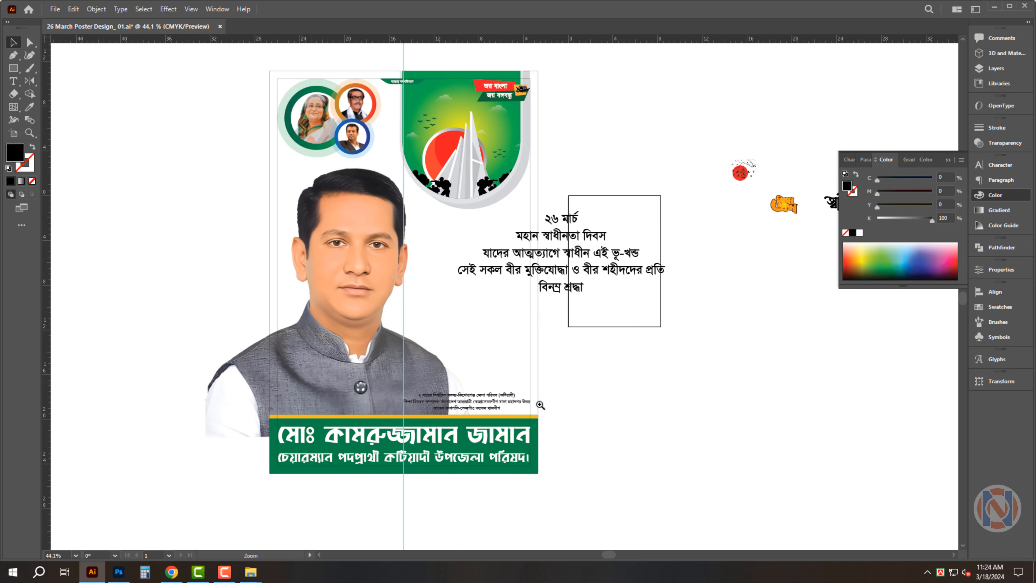
Move the Independence Day text beneath the monument frame and scale it down to fit beside the portrait
drag(594, 262, 510, 280)
drag(494, 226, 586, 351)
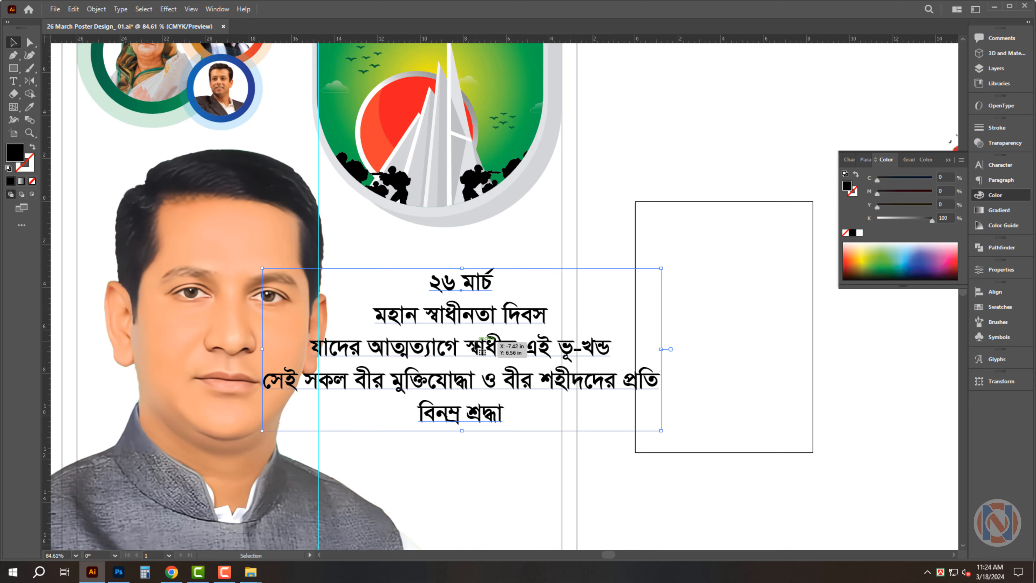
drag(476, 321, 495, 326)
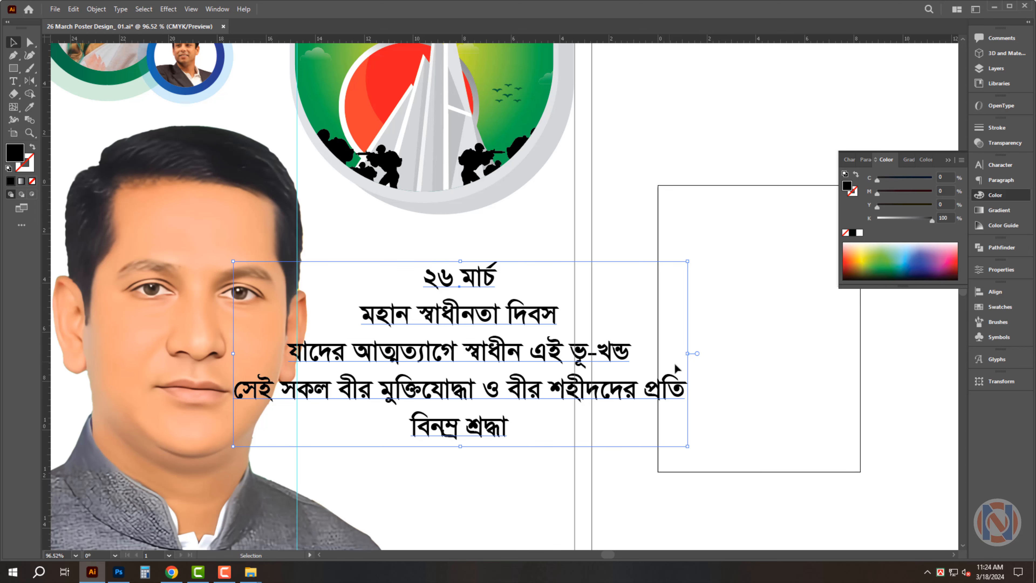
drag(687, 356, 587, 354)
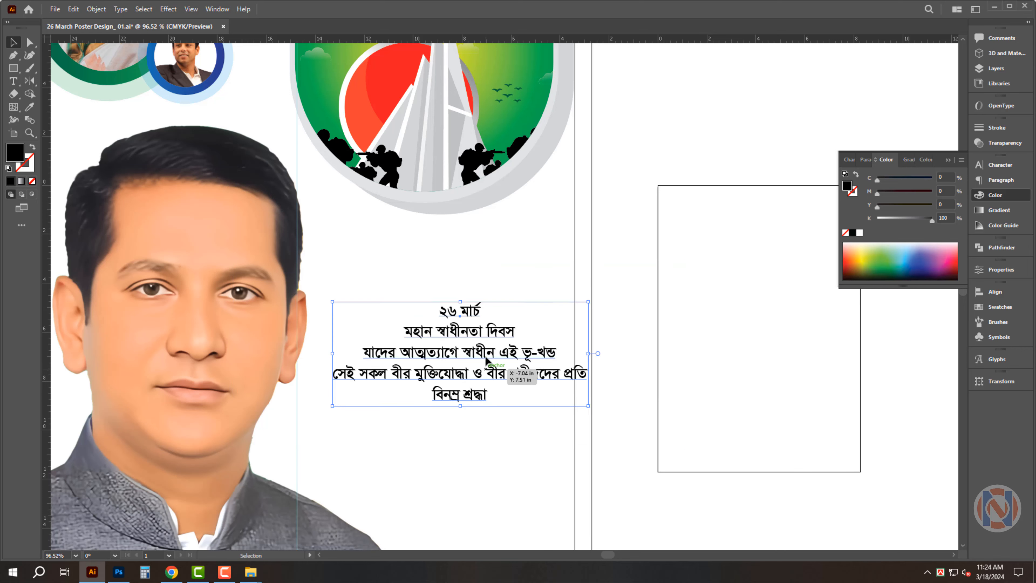
drag(509, 364, 501, 292)
drag(458, 263, 510, 261)
Join the first two lines into the heading "২৬ মার্চ মহান স্বাধীনতা দিবস" and cut the remaining lines out of the text
key(t)
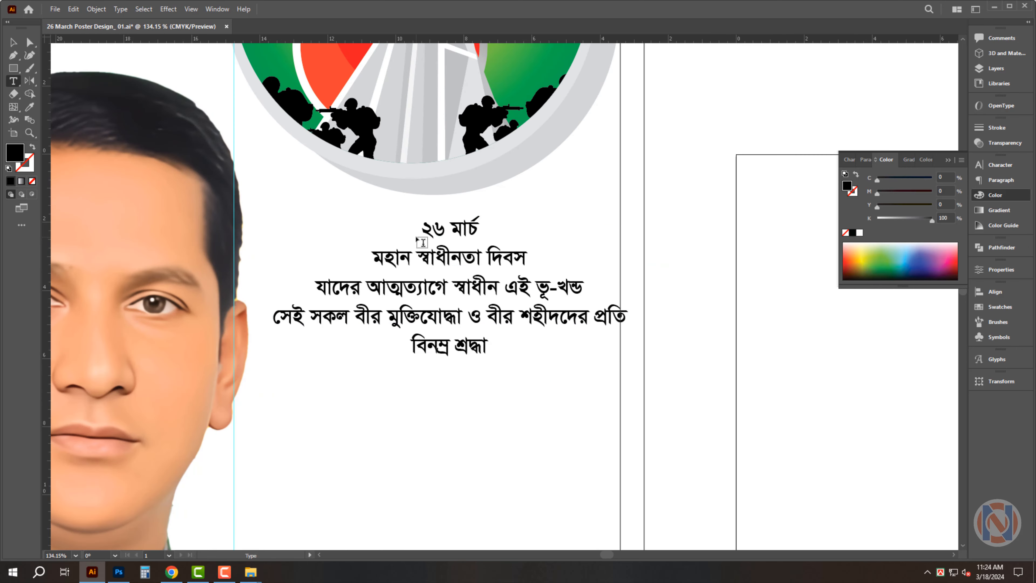
click(374, 257)
key(BackSpace)
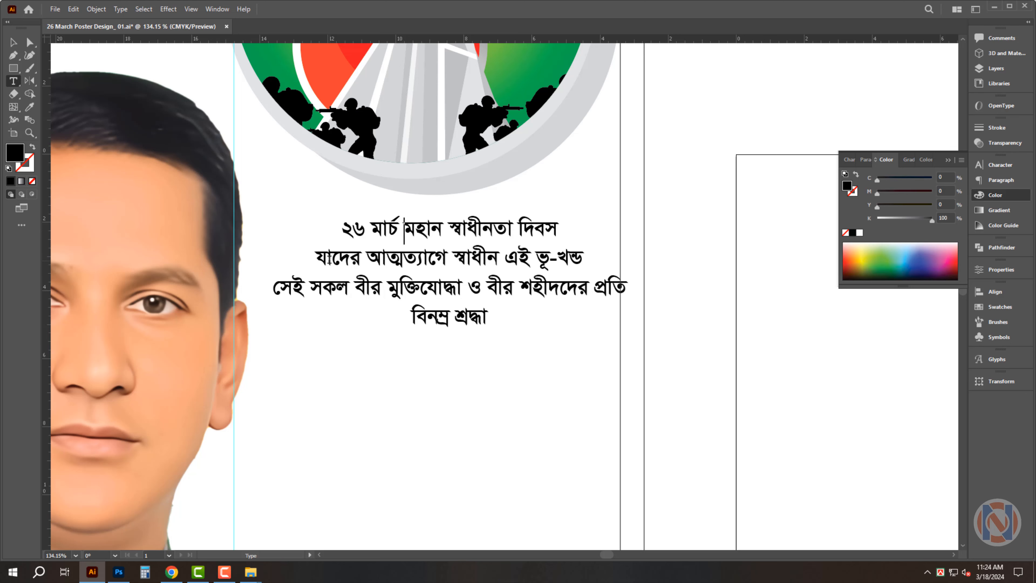
key(End)
key(ctrl+shift+End)
key(ctrl+x)
key(Escape)
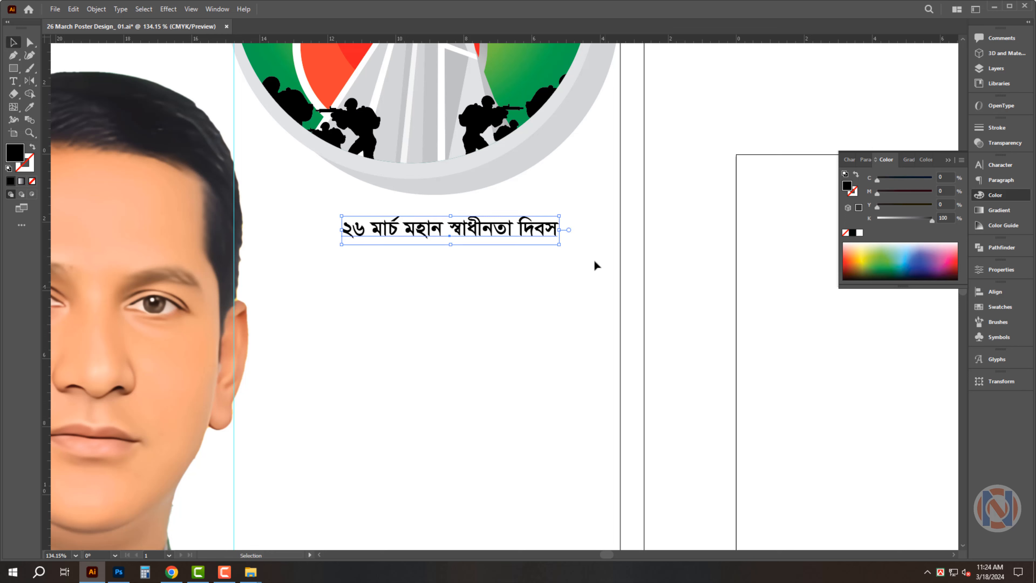
Enlarge the heading to reach the right inner margin and set its font to KongshoMJ Bold
drag(561, 230, 535, 230)
key(ctrl+t)
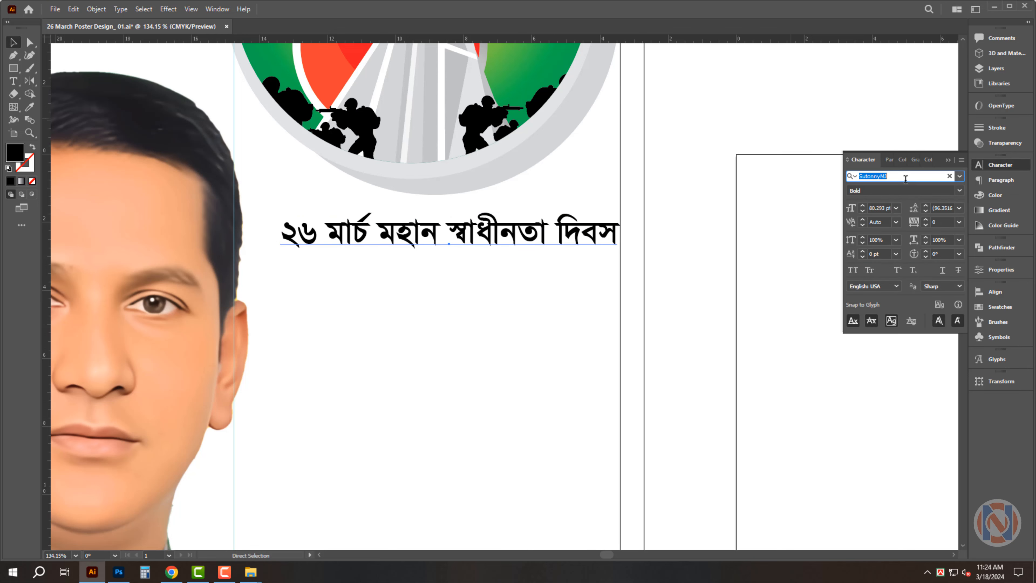
text(kong)
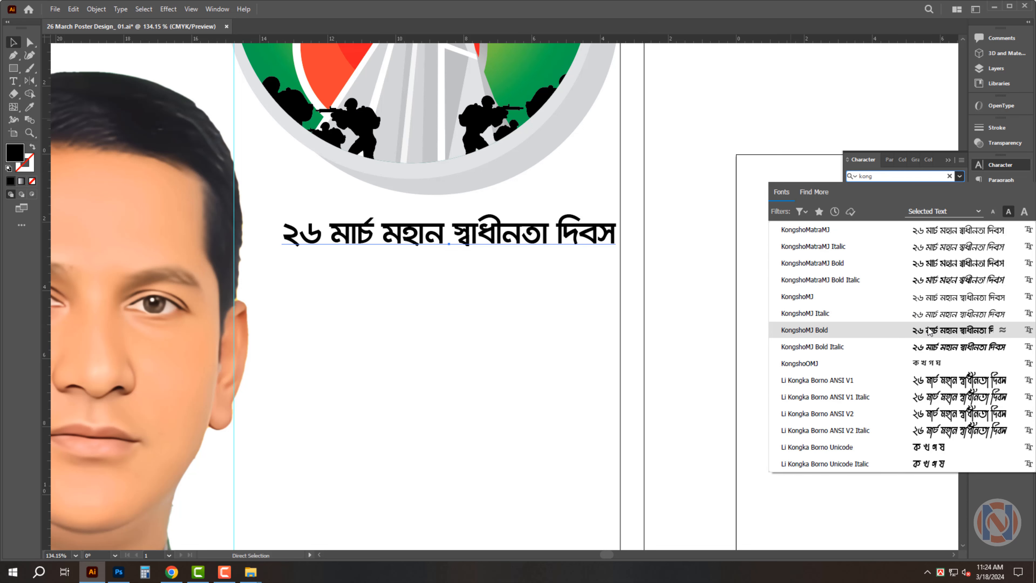
click(928, 330)
drag(617, 234, 621, 235)
drag(450, 269, 450, 270)
Duplicate the heading just below itself and replace the copy's text with the cut message lines
drag(532, 242, 531, 290)
double_click(531, 290)
key(ctrl+a)
key(ctrl+v)
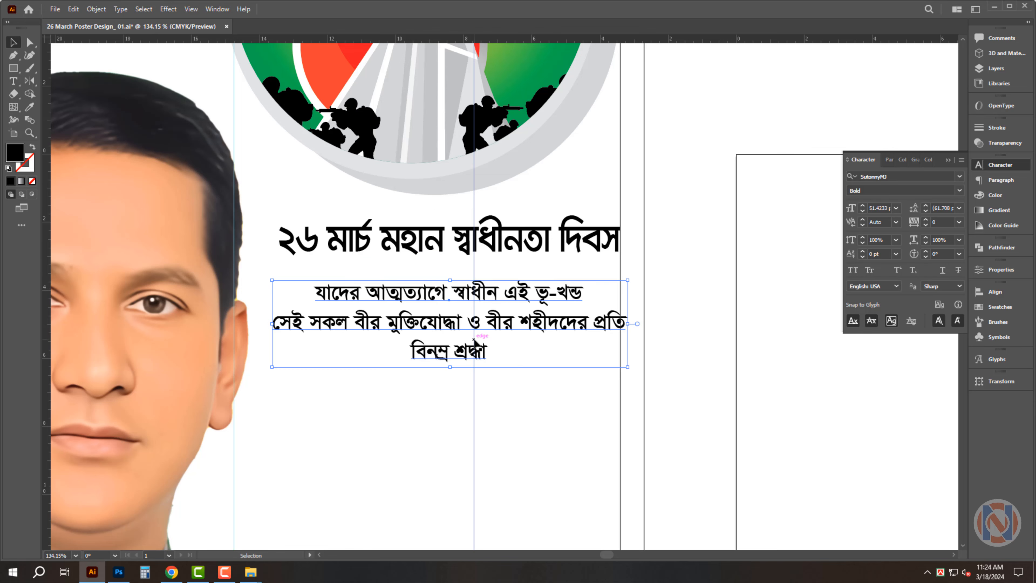
Delete the last line, "বিনম্র শ্রদ্ধা", from the message text below the heading
scroll(477, 342, up, 2)
triple_click(527, 329)
triple_click(470, 356)
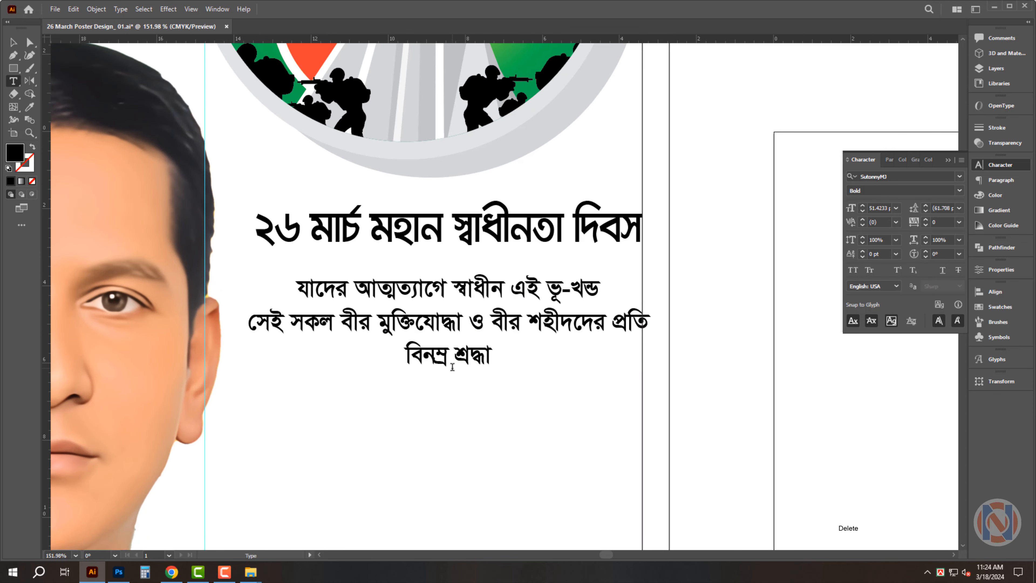
key(BackSpace)
key(Escape)
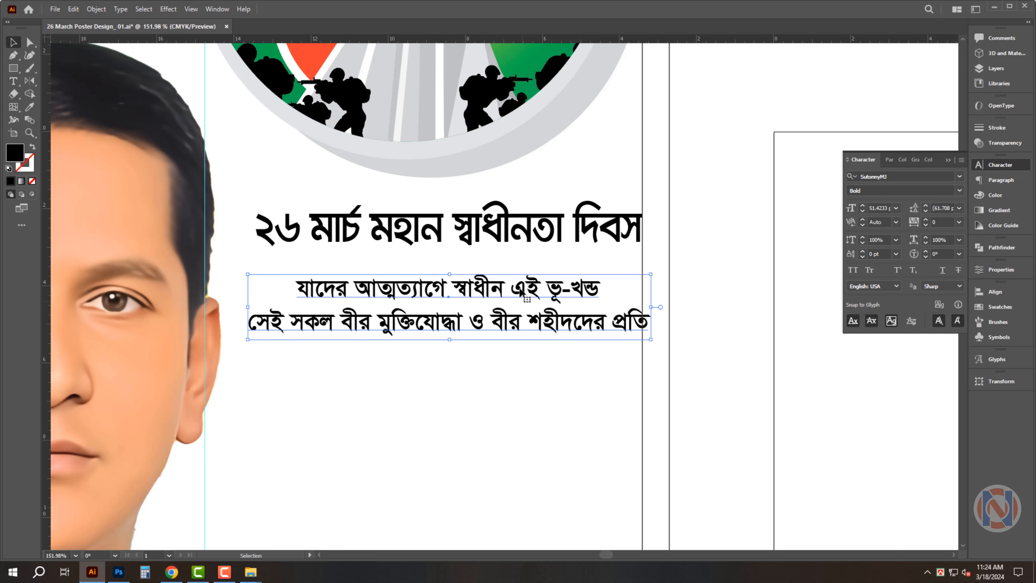
Increase the font size of the message's first line until it is as wide as the second line
triple_click(530, 296)
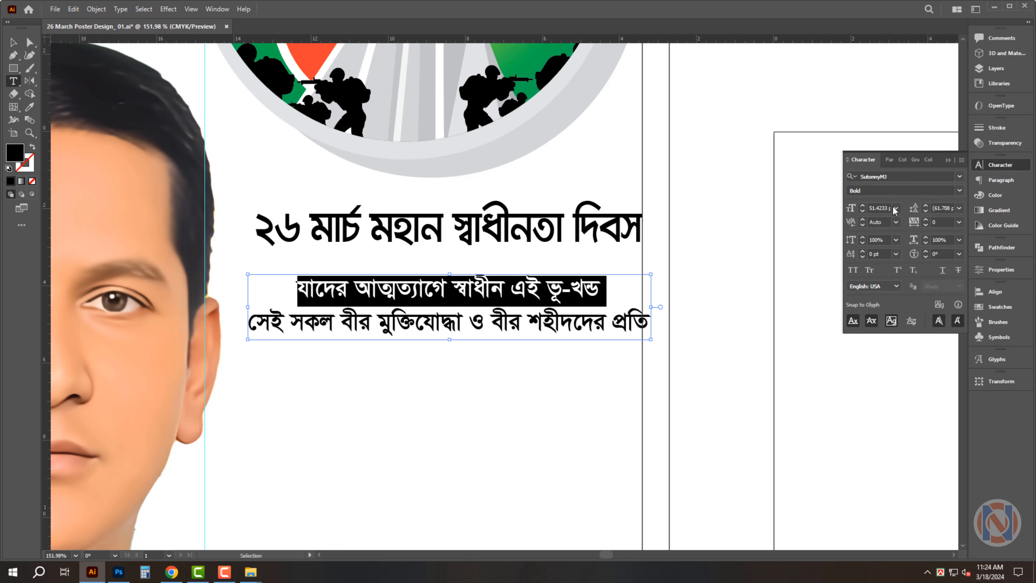
click(881, 207)
text(69)
key(Return)
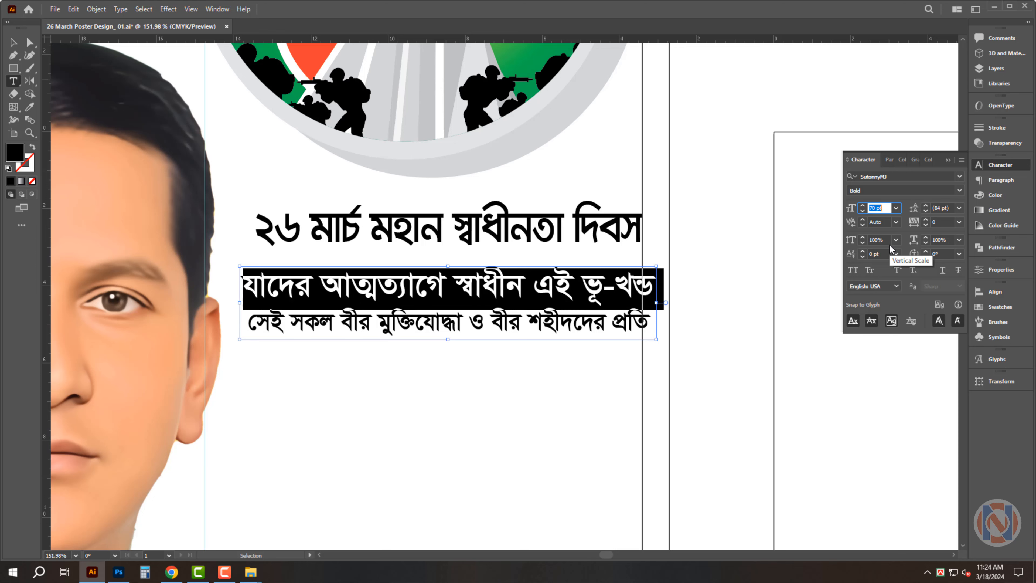
key(Escape)
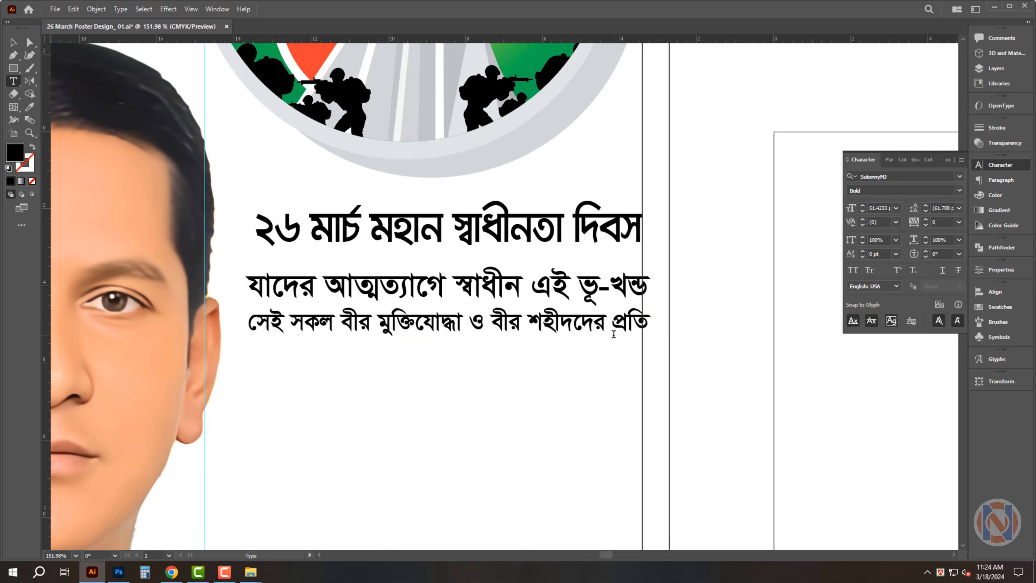
Narrow the heading and the two message lines to the same width, ending at the right inner margin
drag(652, 303, 642, 303)
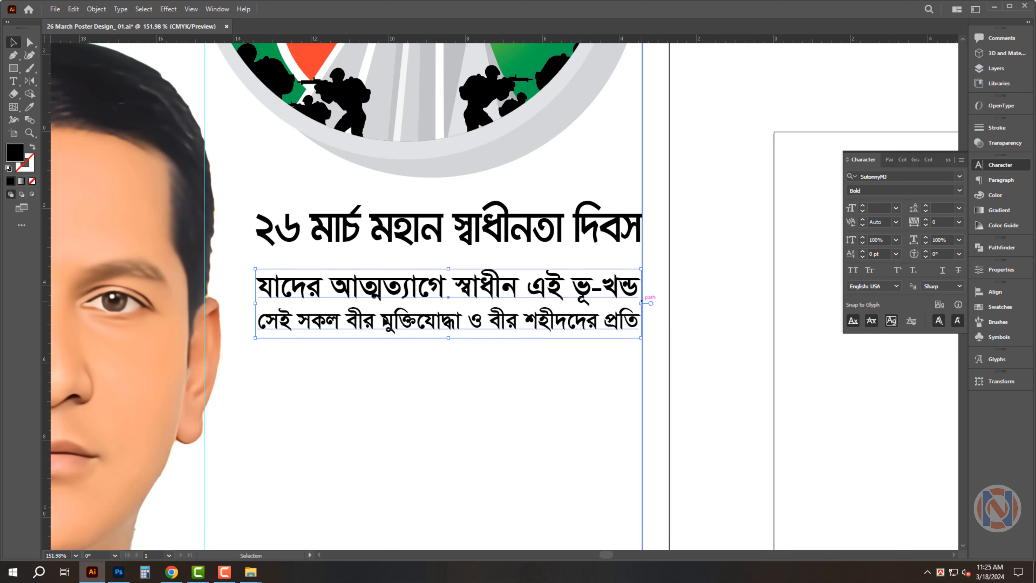
drag(255, 303, 265, 270)
shift+click(492, 241)
click(756, 340)
Underline the heading, move it down closer to the message lines and select both texts
click(584, 254)
key(a)
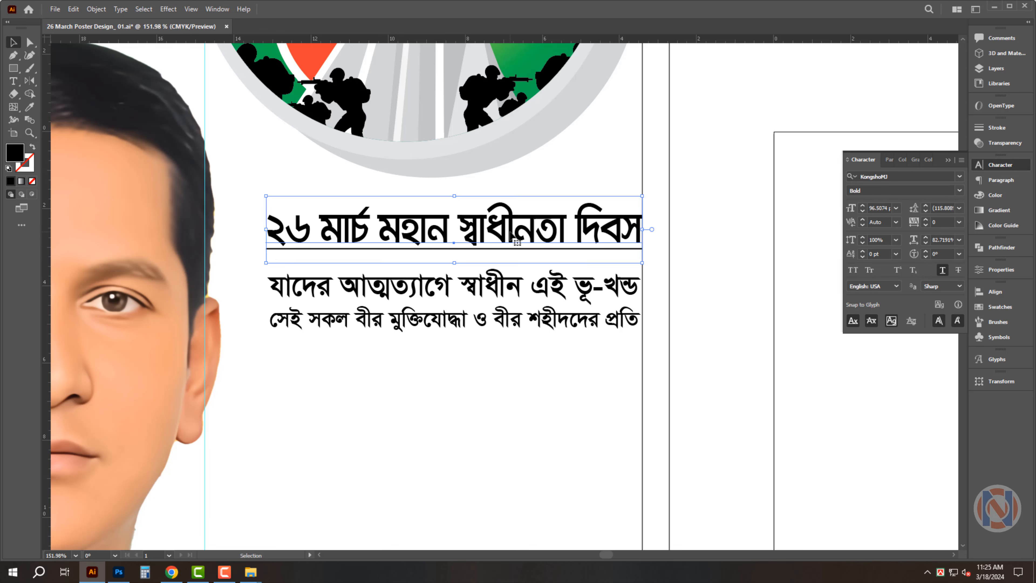
drag(510, 251, 508, 258)
shift+click(517, 294)
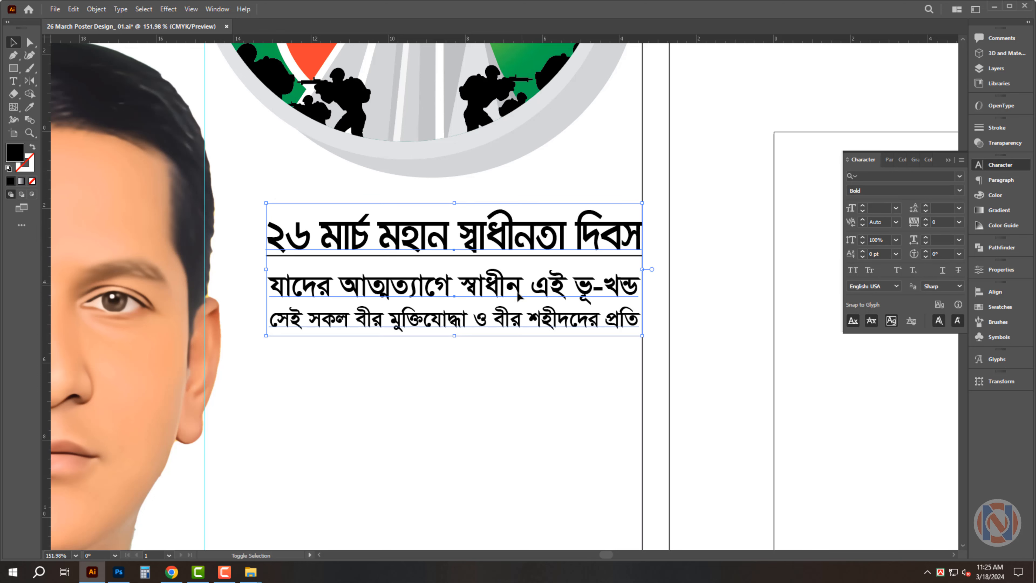
Fill the heading and message lines with red, C0 M100 Y100 K0, and return only the message lines to black
click(1013, 196)
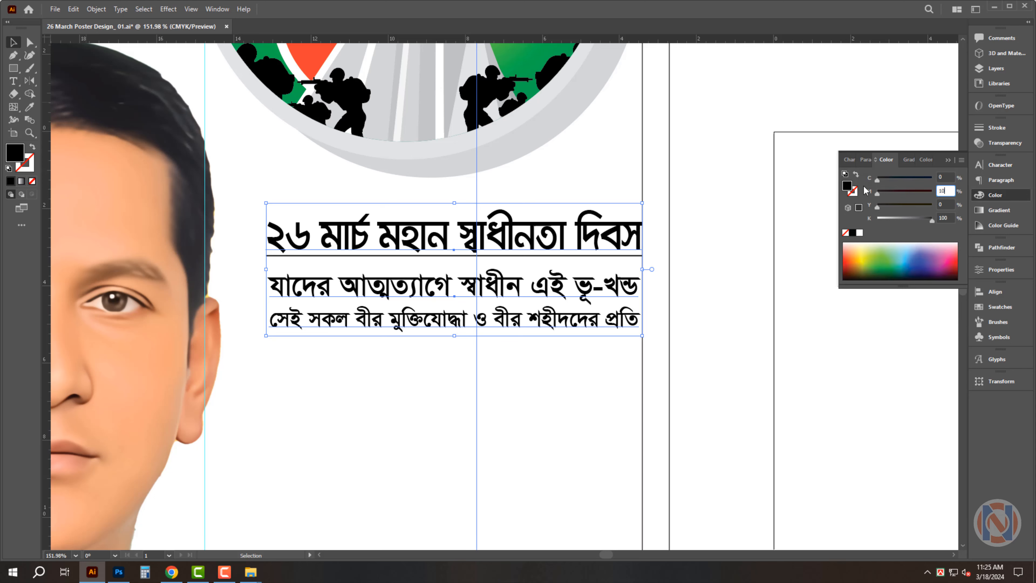
key(Tab)
text(0)
key(Return)
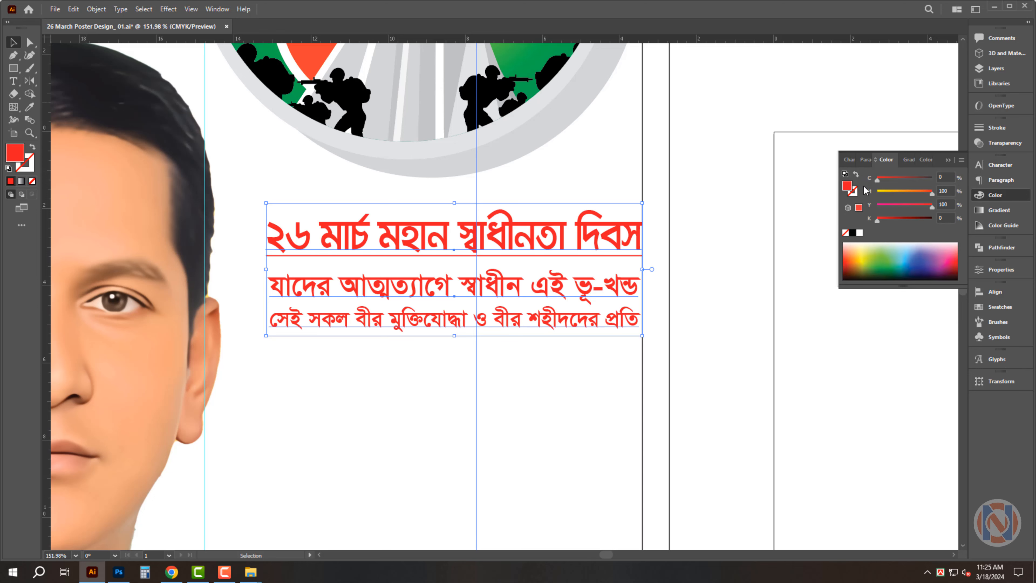
click(605, 357)
click(514, 302)
click(853, 233)
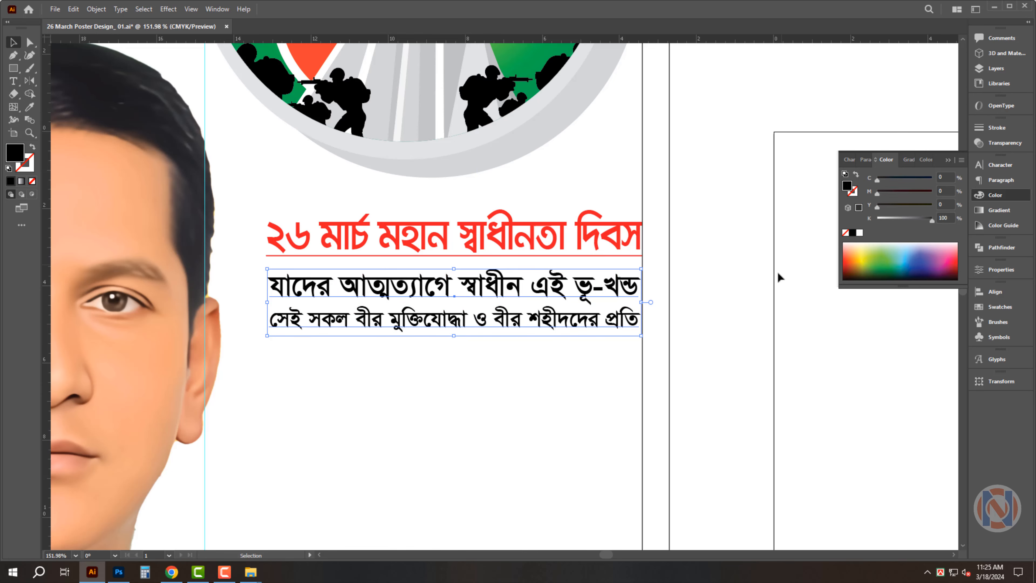
Place the orange "বিনম্র শ্রদ্ধা" lettering under the heading at the right inner margin and move the message lines down directly above it
click(351, 192)
drag(352, 192, 30, 239)
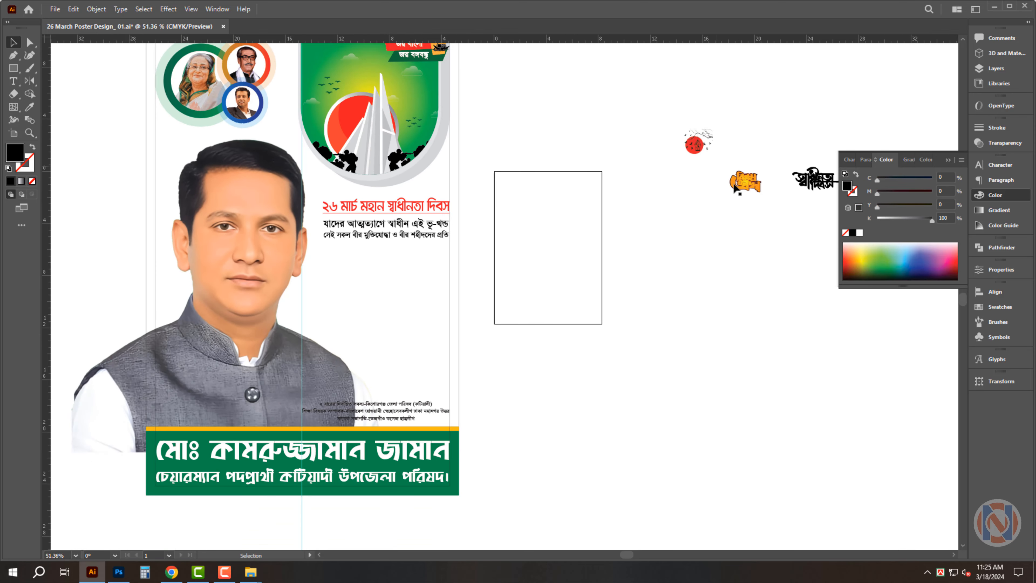
drag(747, 199, 409, 329)
drag(408, 301, 409, 380)
drag(404, 239, 428, 316)
Fill the two message lines with dark blue, C100 M100 Y0 K0
scroll(402, 290, up, 3)
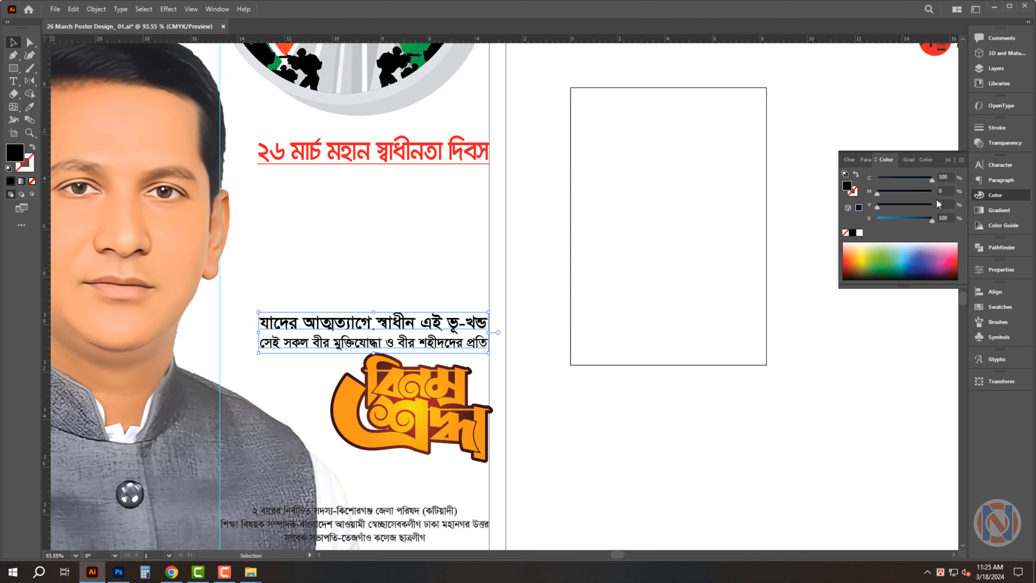
drag(924, 222, 876, 220)
click(675, 326)
Bring the black "স্বাধীনতা দিবস" lettering onto the empty rectangle beside the poster
scroll(590, 300, down, 2)
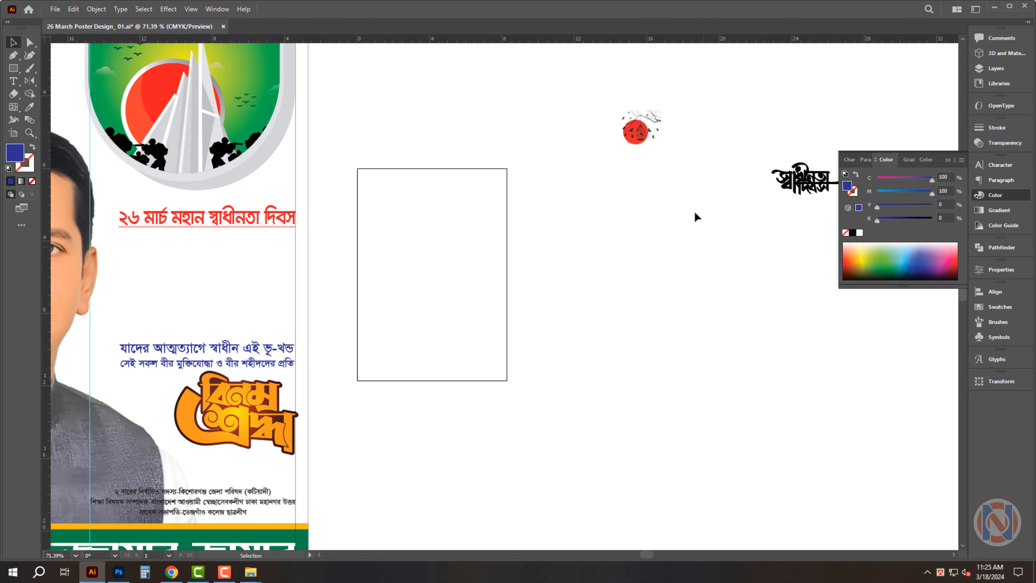
drag(802, 181, 393, 259)
scroll(106, 261, up, 2)
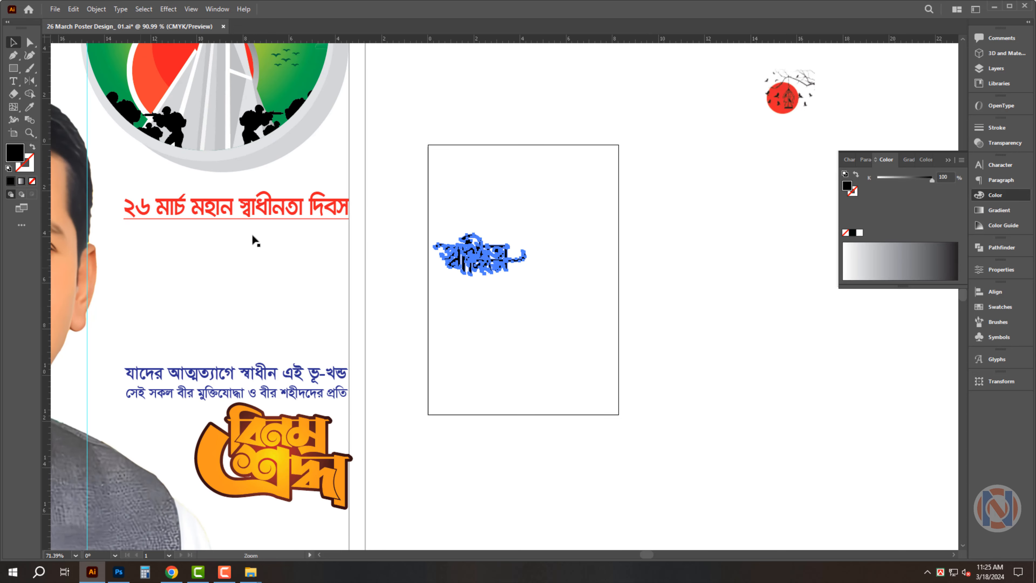
Shorten the heading to "২৬ মার্চ মহান", place it against the right inner margin and enlarge it toward the portrait
click(255, 224)
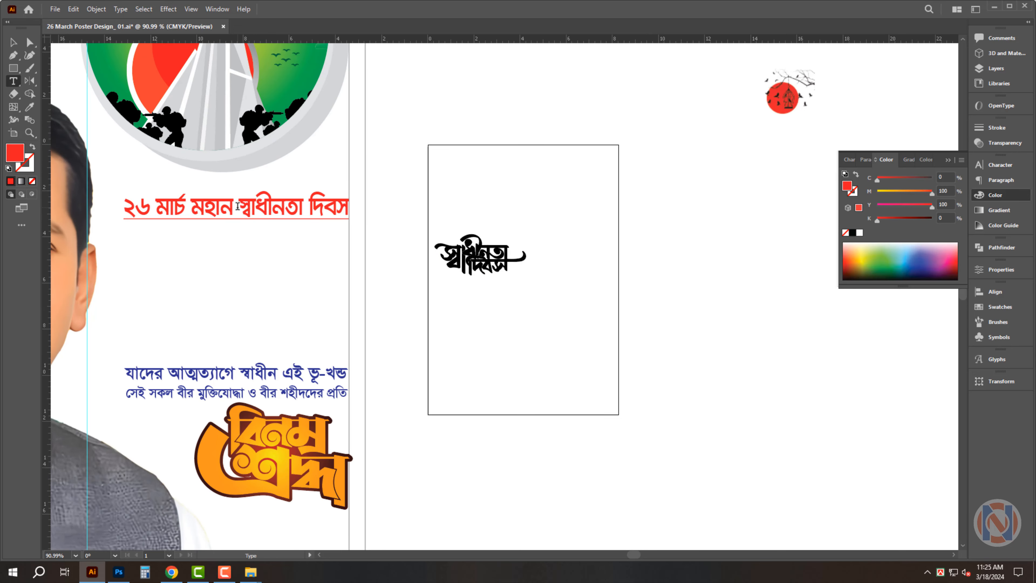
drag(235, 208, 405, 219)
key(BackSpace)
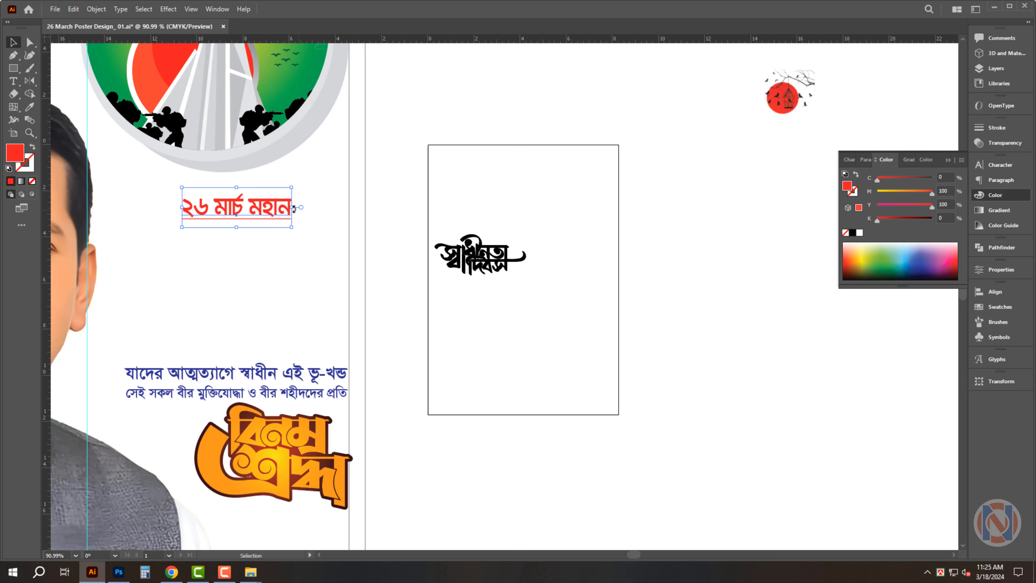
drag(272, 212, 325, 199)
drag(238, 214, 206, 227)
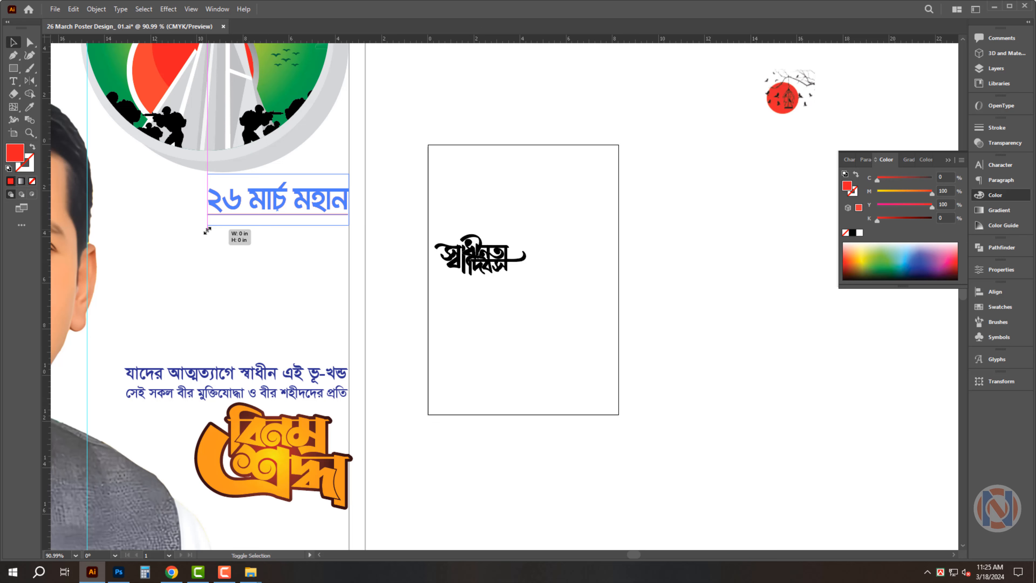
Place the black lettering below the heading, enlarge it to the message's width, about 9.67 in, and set it just above the message lines
click(469, 255)
drag(469, 255, 277, 285)
drag(186, 281, 245, 286)
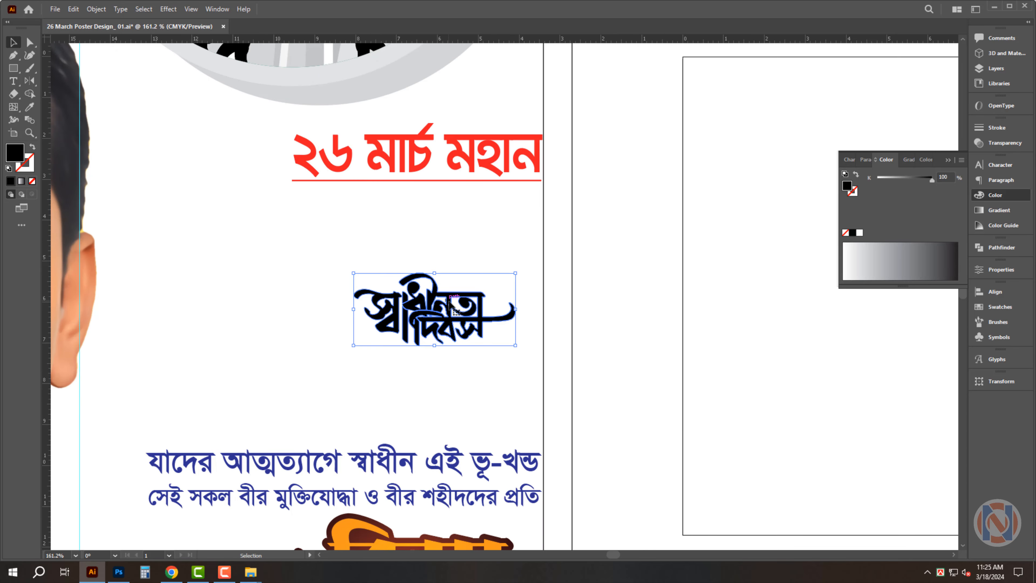
drag(486, 295, 513, 283)
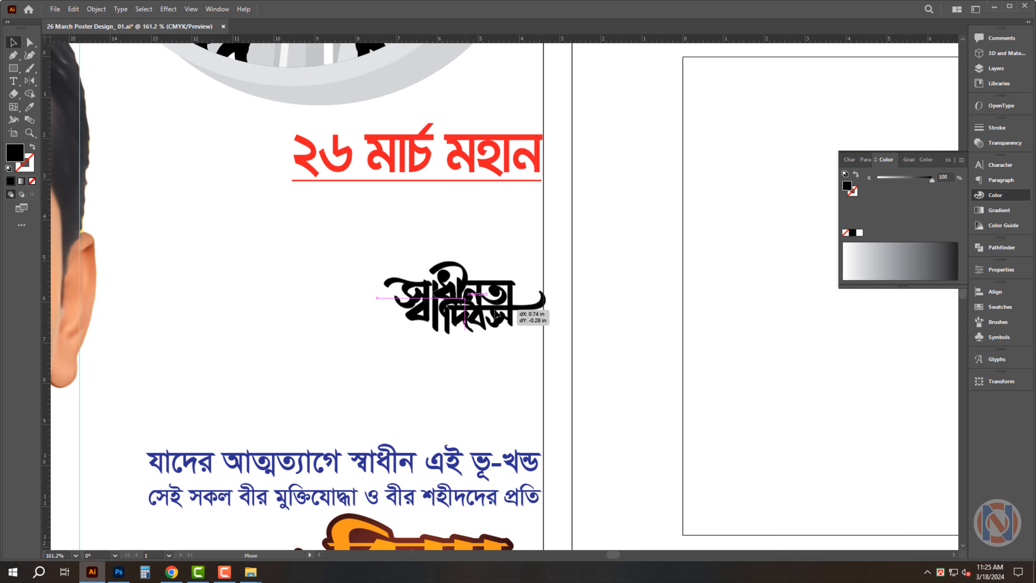
drag(383, 298, 148, 297)
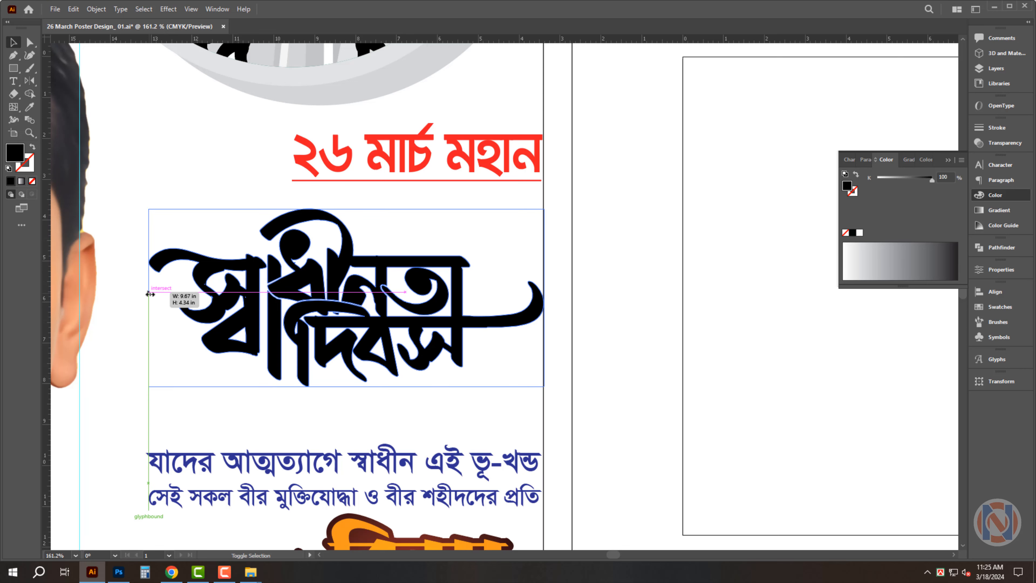
drag(314, 288, 314, 328)
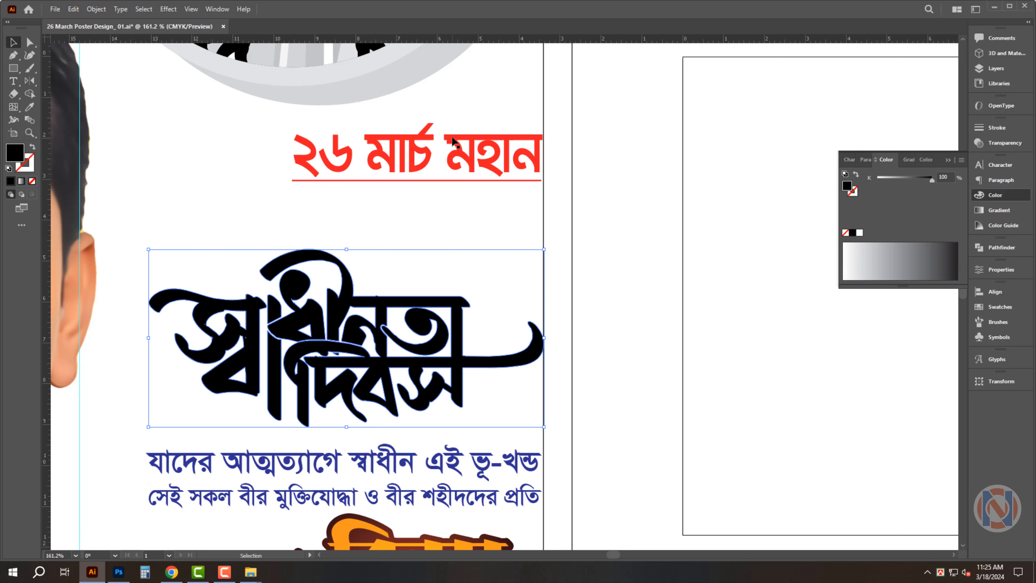
Move the heading straight down so it sits just above the black lettering
drag(454, 170, 454, 226)
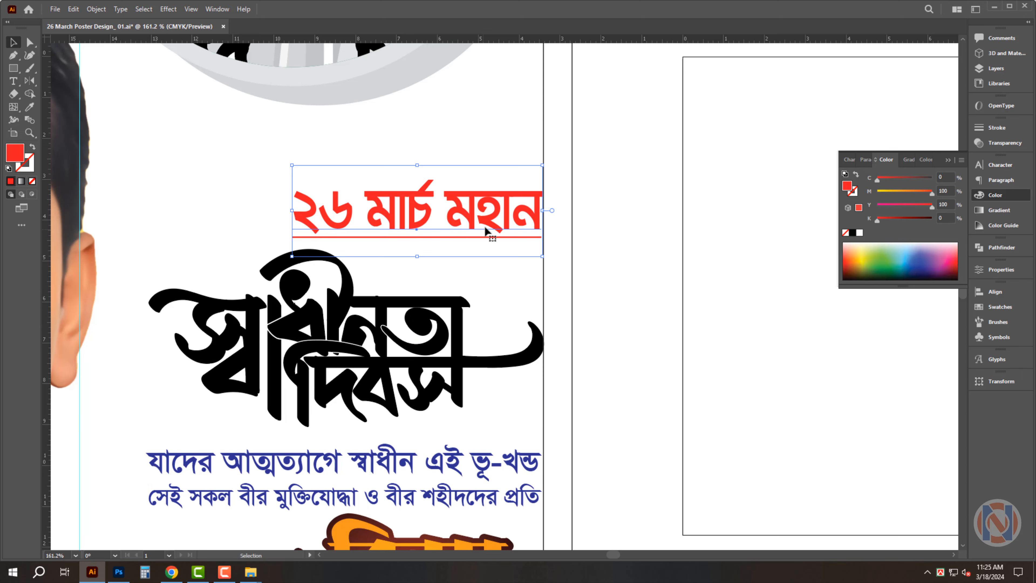
key(t)
click(358, 218)
key(Escape)
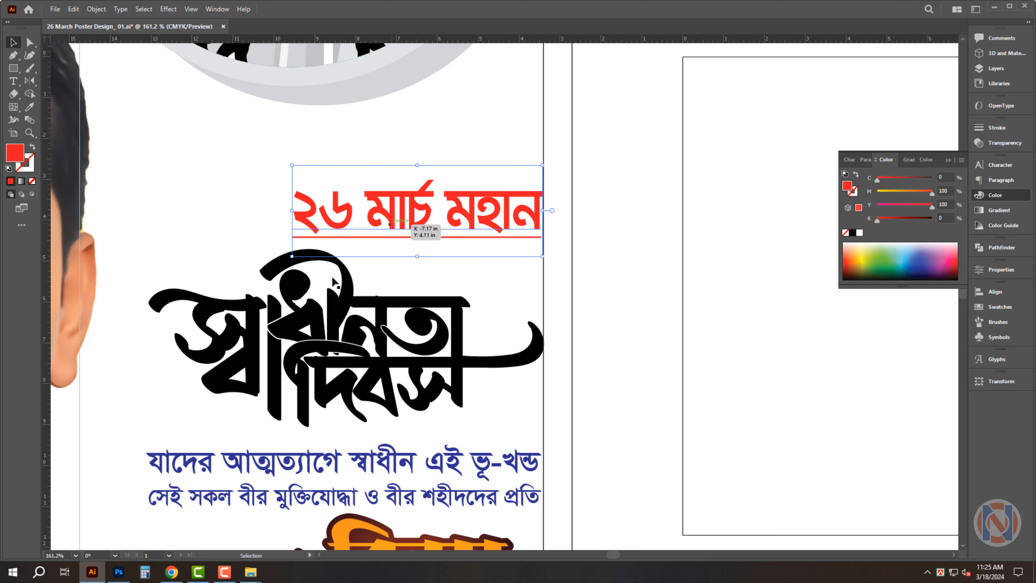
Align the heading and the black lettering on their horizontal centres and move both back inside the right inner margin
shift+click(375, 313)
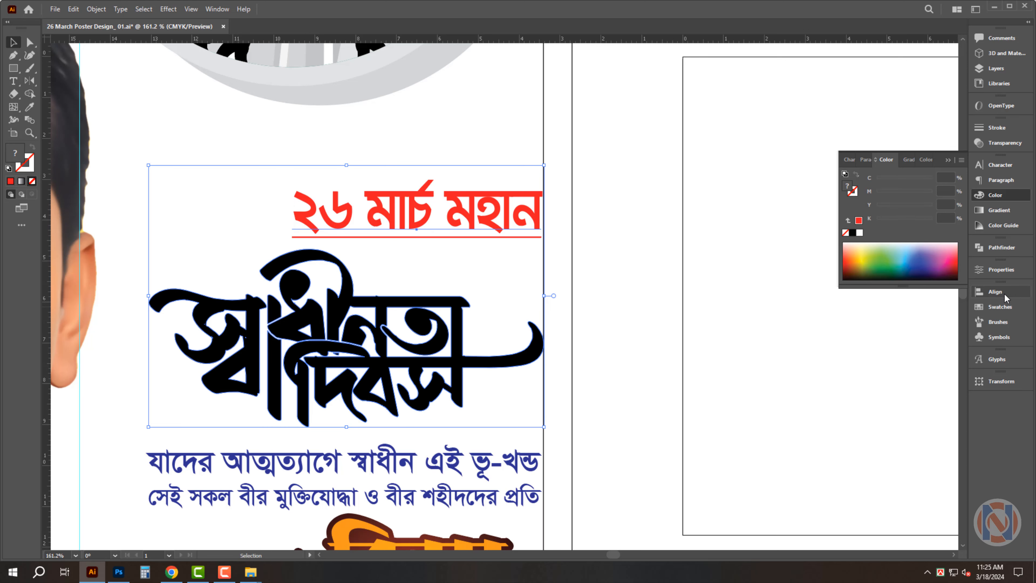
click(995, 291)
click(868, 320)
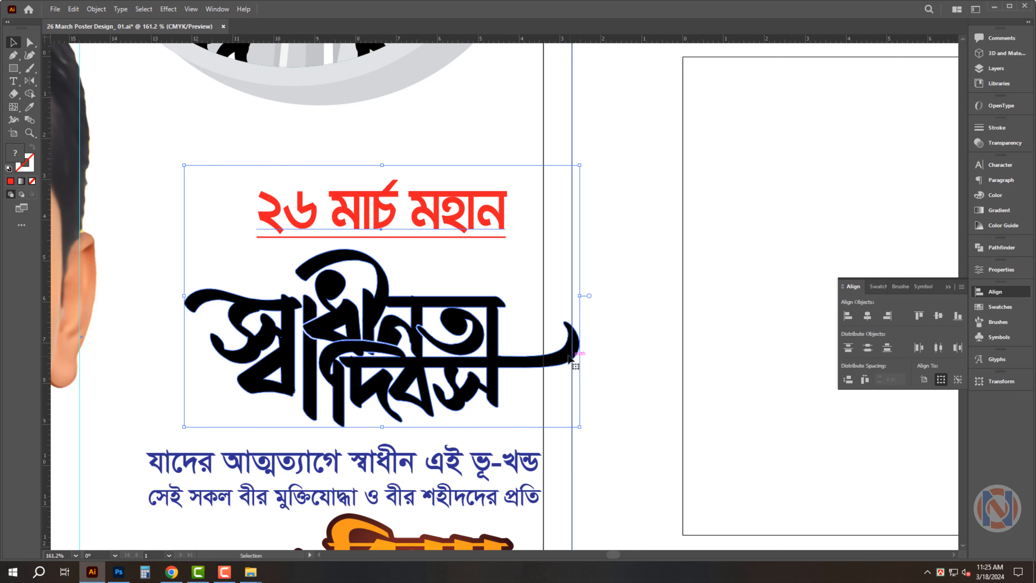
drag(567, 362, 530, 354)
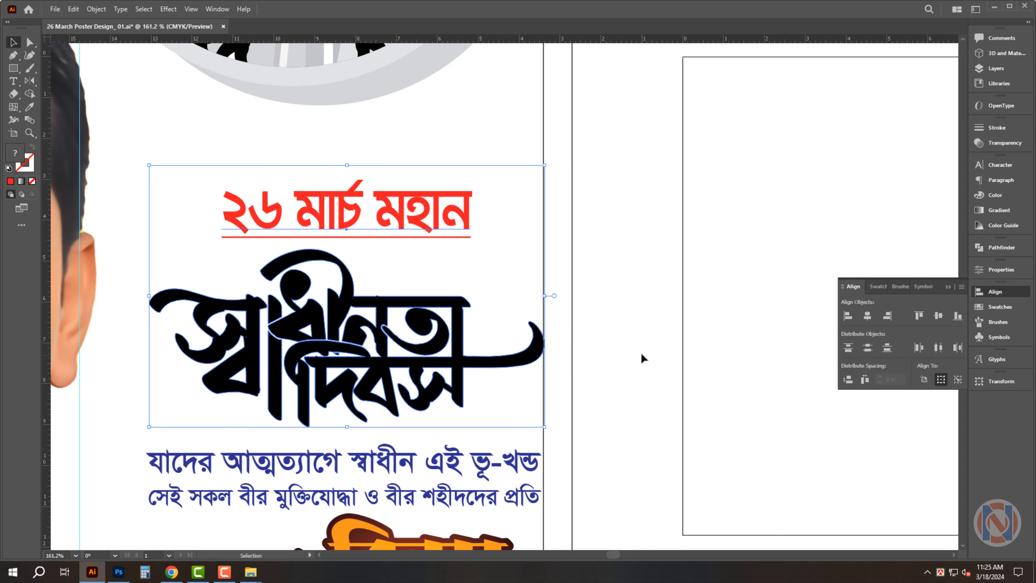
Enlarge the heading around its centre and nudge it up slightly together with the black lettering
click(374, 215)
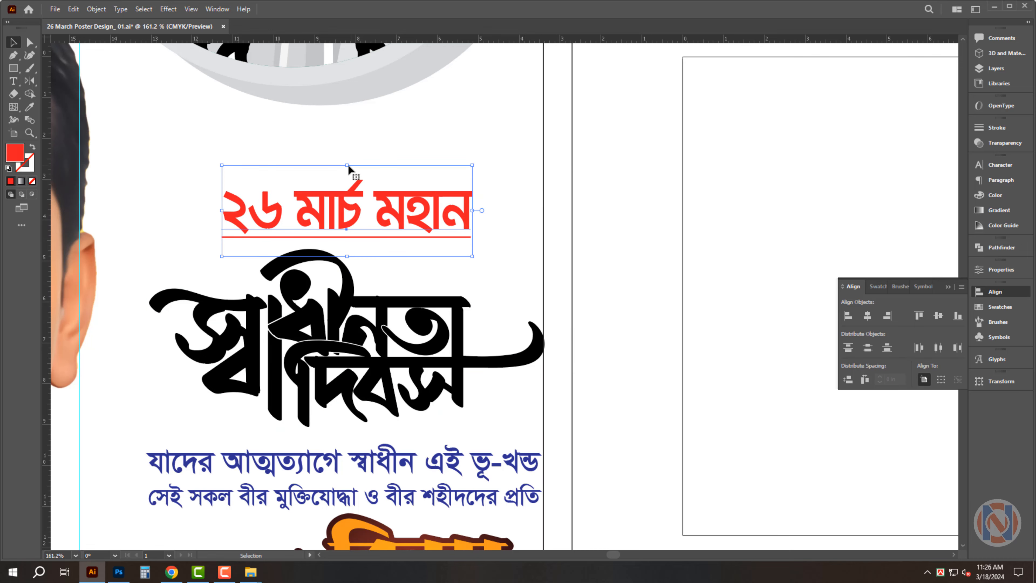
drag(347, 165, 393, 146)
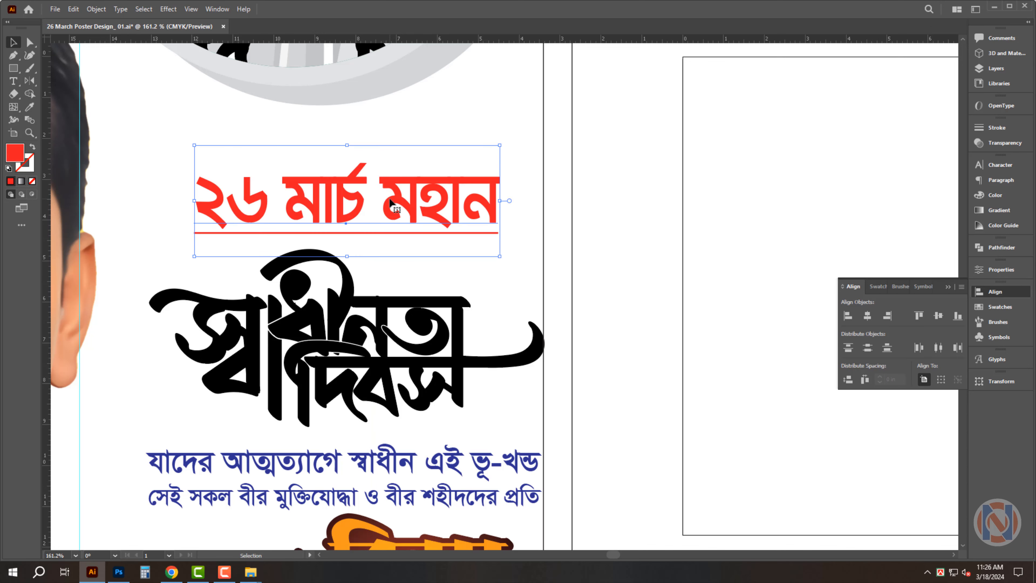
shift+click(413, 321)
drag(414, 320, 414, 316)
drag(677, 264, 612, 270)
click(726, 252)
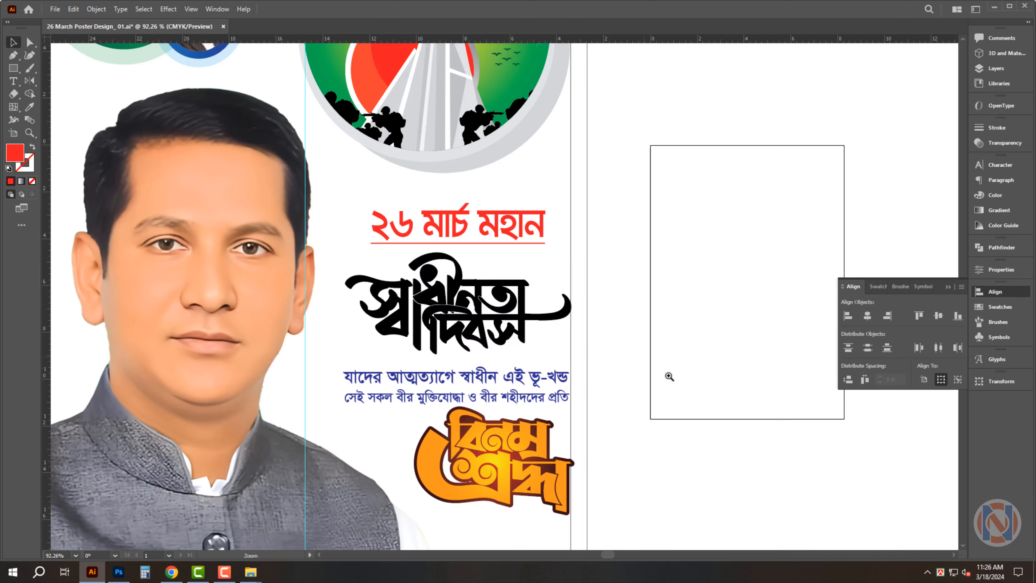
Stretch the blue message lines slightly taller and nudge them up toward the black lettering
drag(670, 377, 683, 377)
click(495, 386)
drag(455, 419, 478, 419)
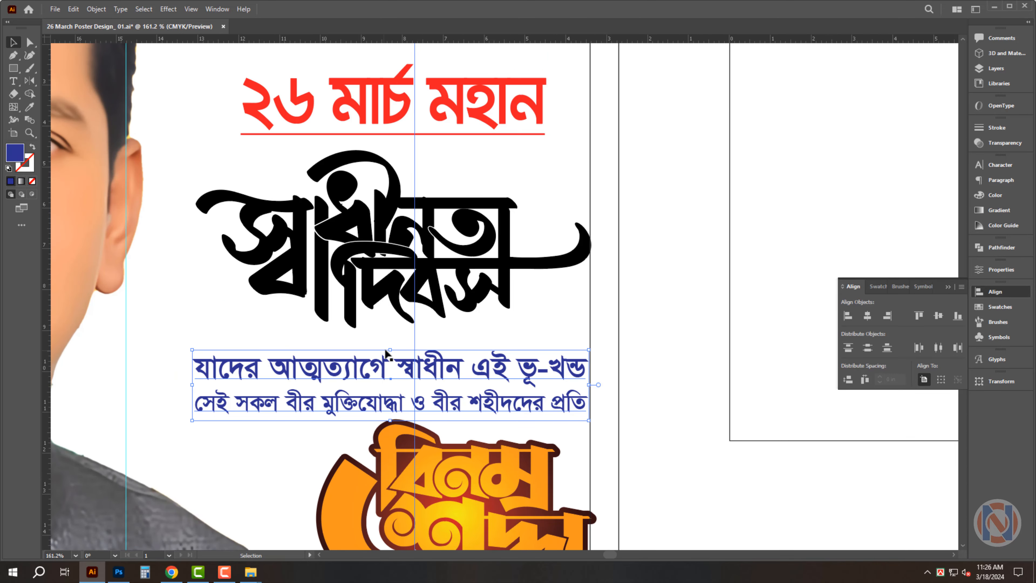
drag(392, 351, 393, 341)
drag(446, 391, 481, 397)
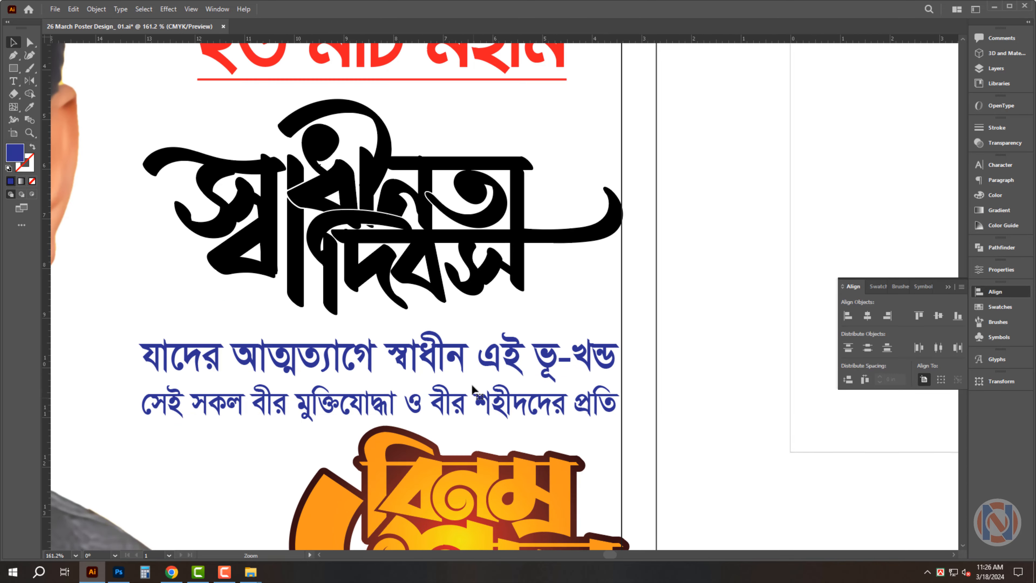
drag(485, 359, 484, 355)
Narrow the black lettering slightly so that its tail ends at the right inner margin
click(467, 239)
drag(467, 241, 459, 279)
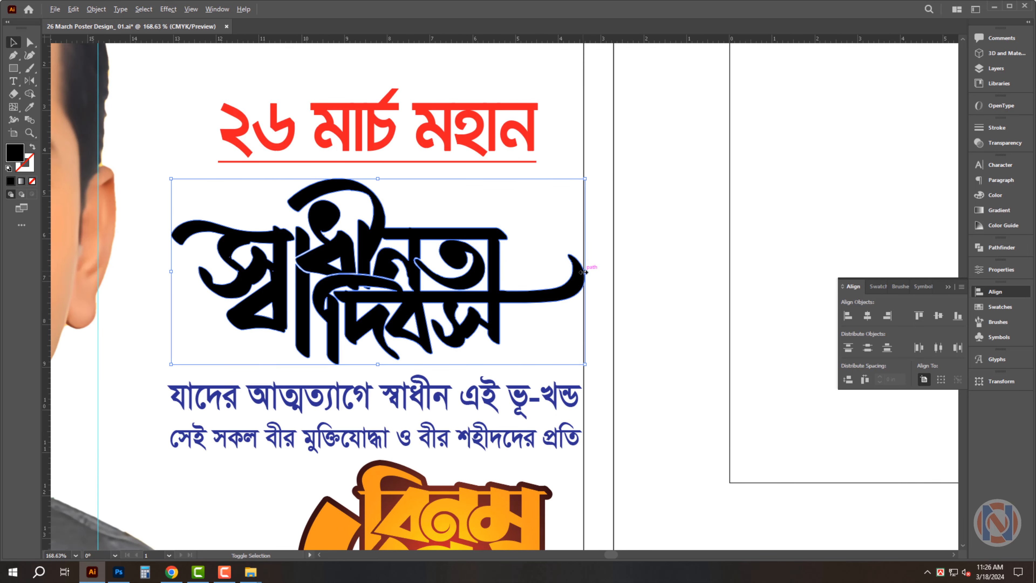
drag(583, 273, 549, 261)
Recolour the black "স্বাধীনতা দিবস" lettering with the heading's red, sampled with the Eyedropper
click(997, 197)
key(i)
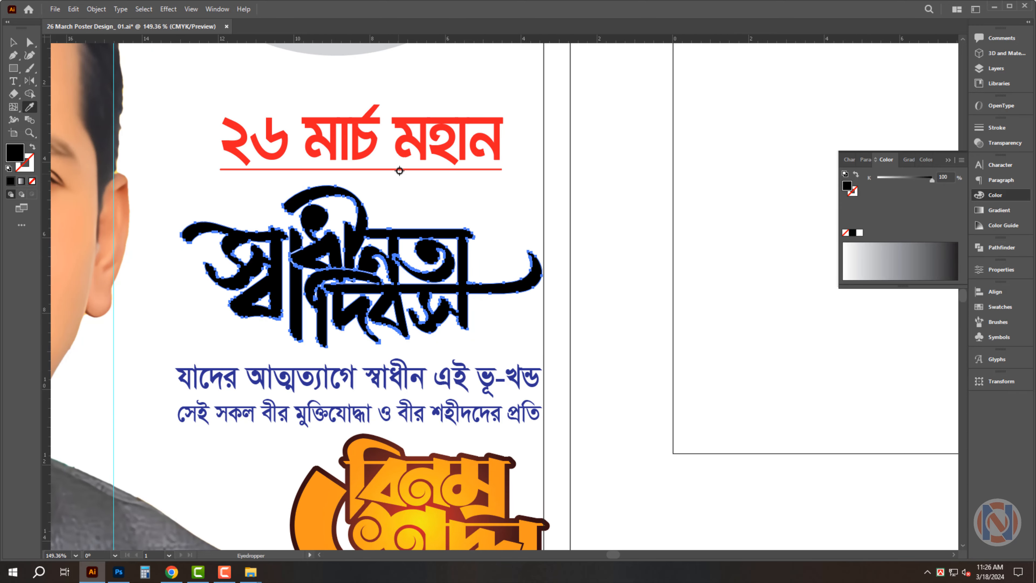
click(421, 166)
key(v)
Fill the "২৬ মার্চ মহান" heading with green, C100 M30 Y100 K0
click(457, 151)
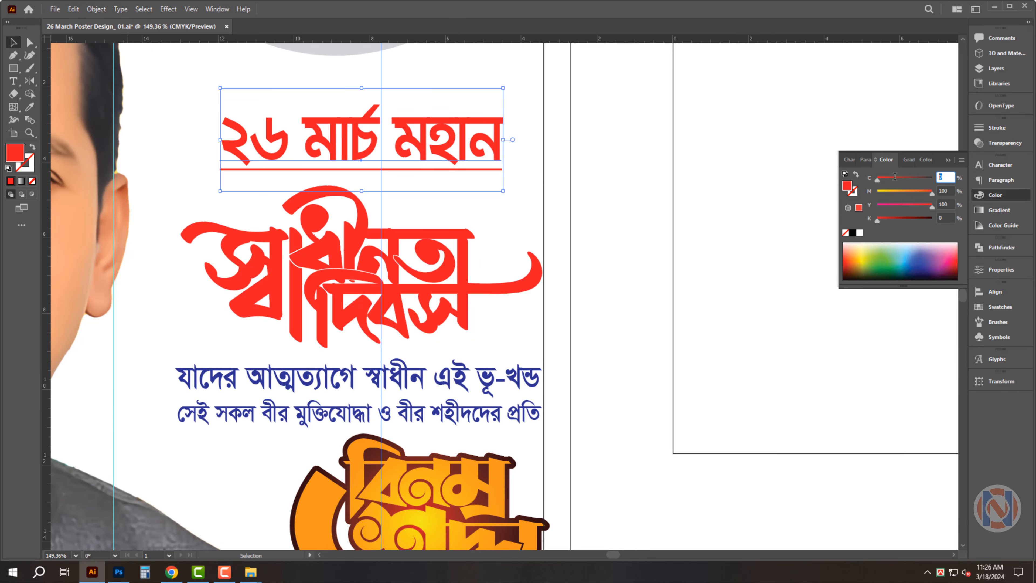
text(100)
key(Tab)
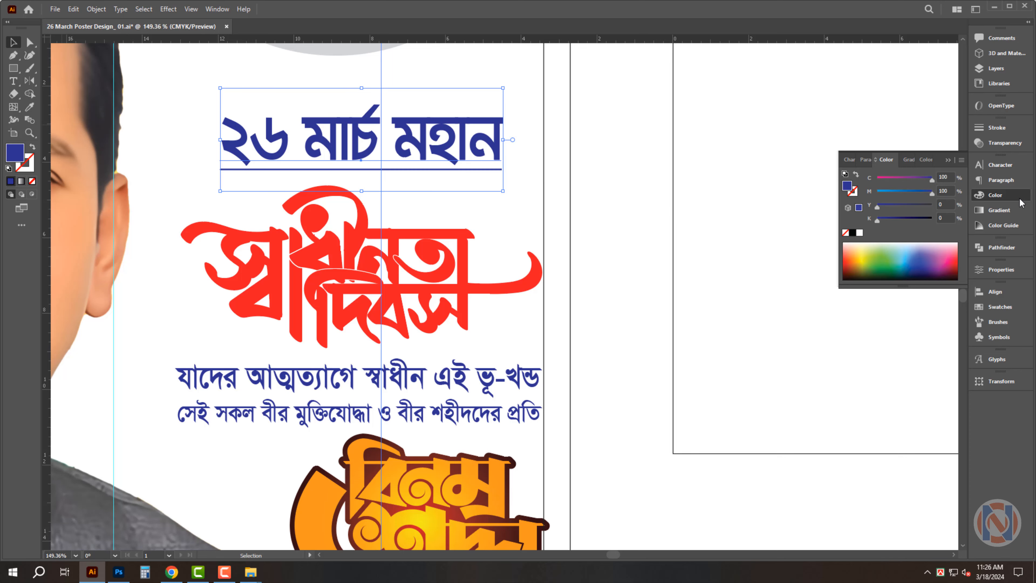
text(30)
key(Tab)
text(100)
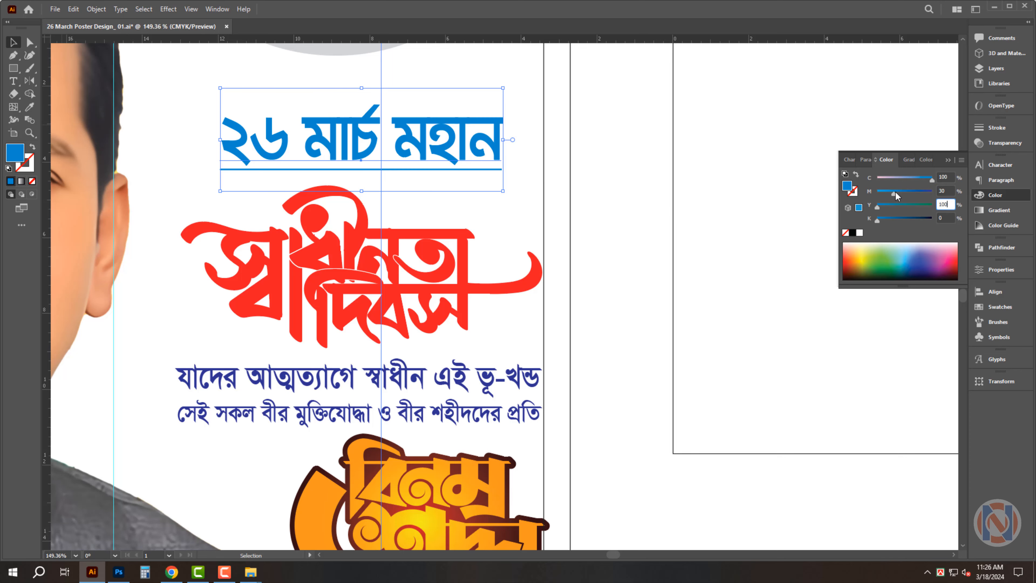
key(Tab)
Move the red sun and birdcage illustration onto the poster, between the monument frame and the heading near the right margin
click(459, 201)
drag(459, 201, 285, 226)
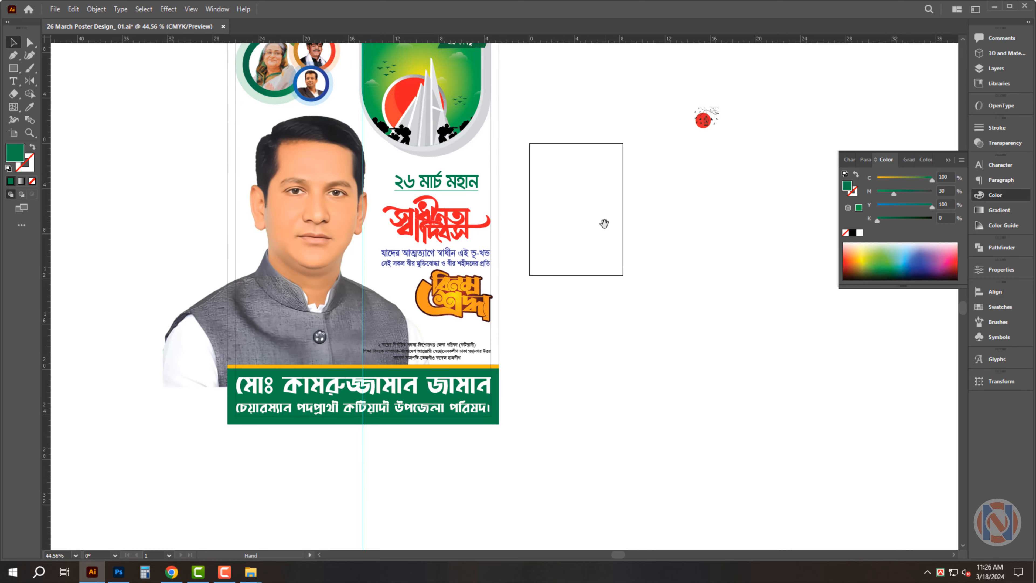
drag(604, 224, 597, 281)
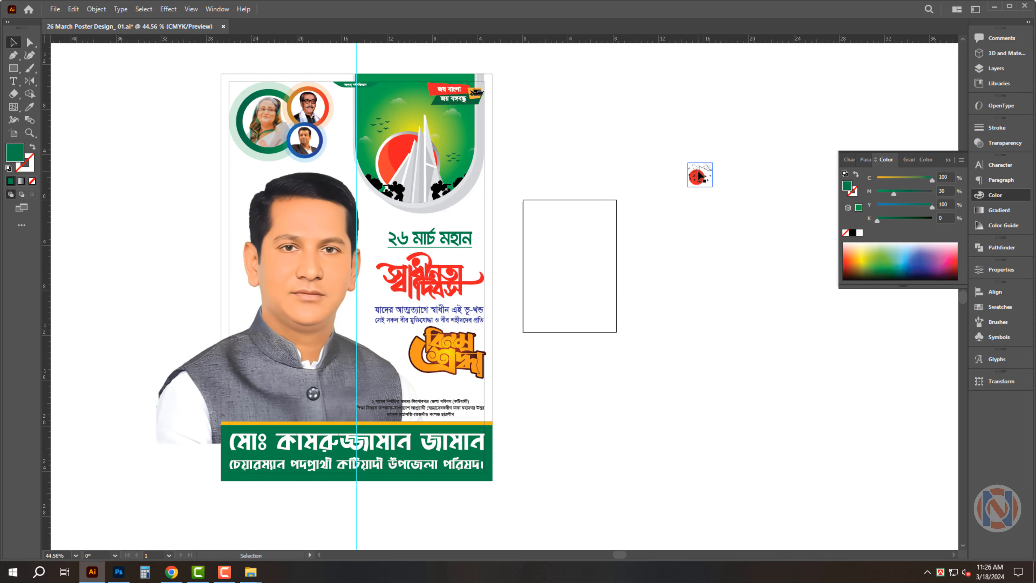
drag(699, 175, 730, 286)
key(ctrl+space)
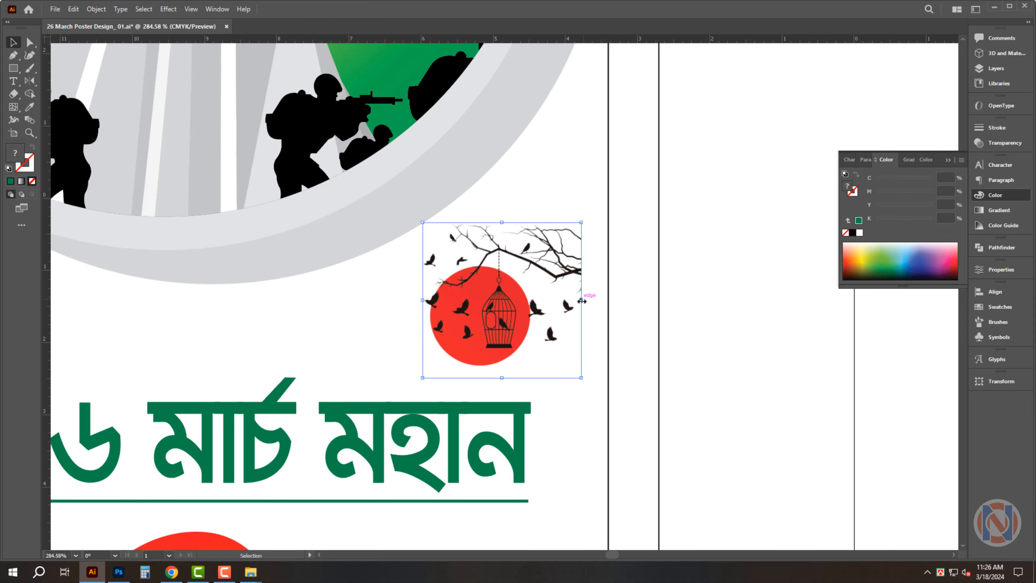
Enlarge the birdcage illustration to about 4.35 × 4.23 in against the poster's right edge, moving it up beside the monument frame
drag(582, 301, 667, 291)
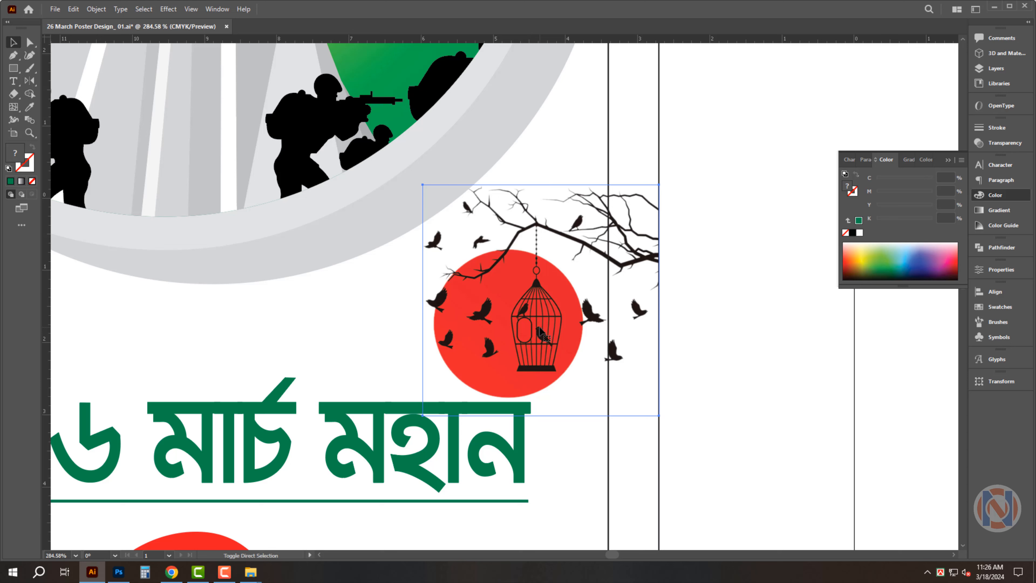
drag(543, 332, 542, 250)
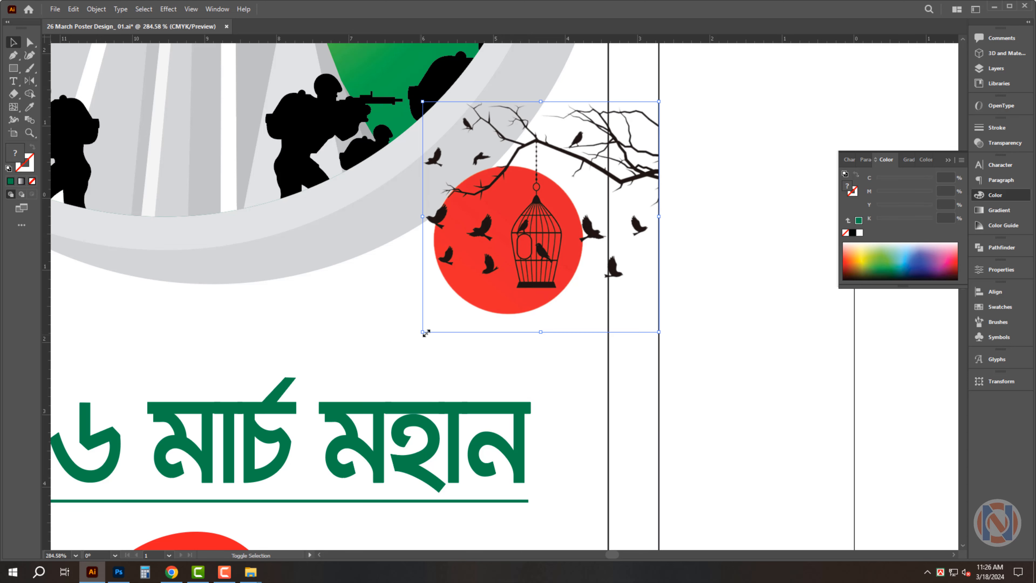
drag(425, 333, 335, 407)
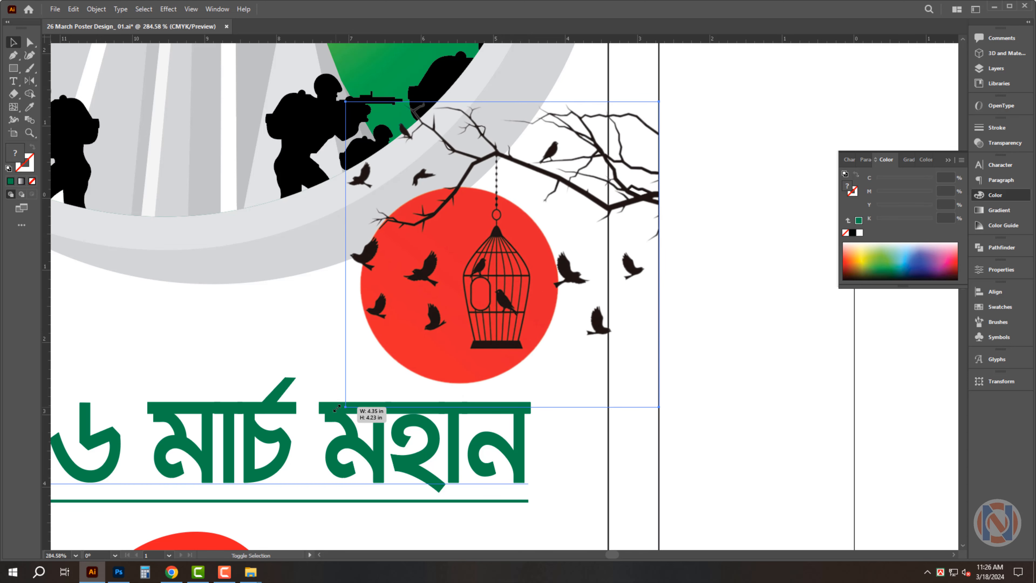
Move the birdcage illustration slightly down and scale it down a little, keeping it flush with the poster's right edge
drag(500, 286, 500, 290)
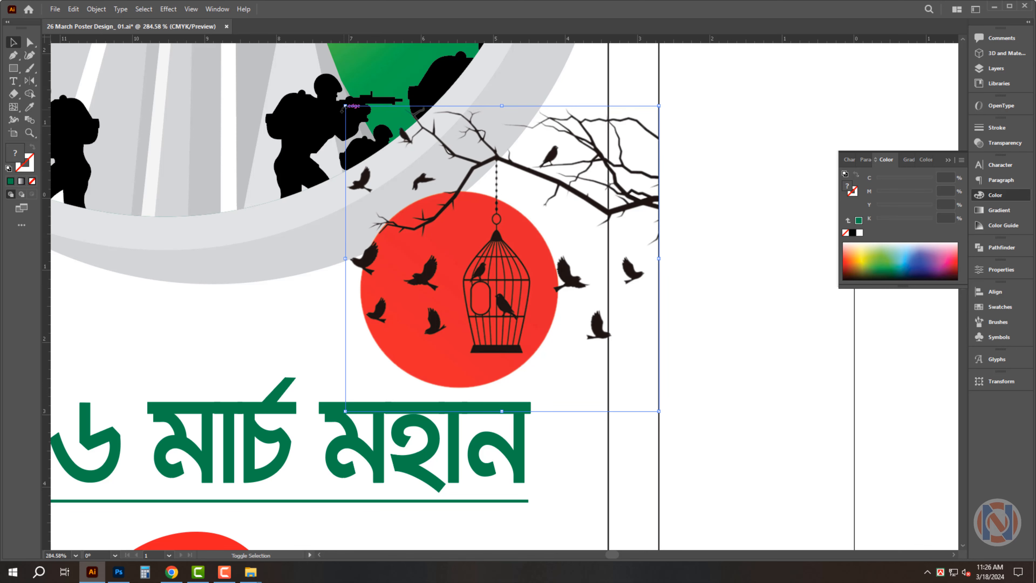
drag(344, 108, 358, 118)
drag(363, 123, 346, 224)
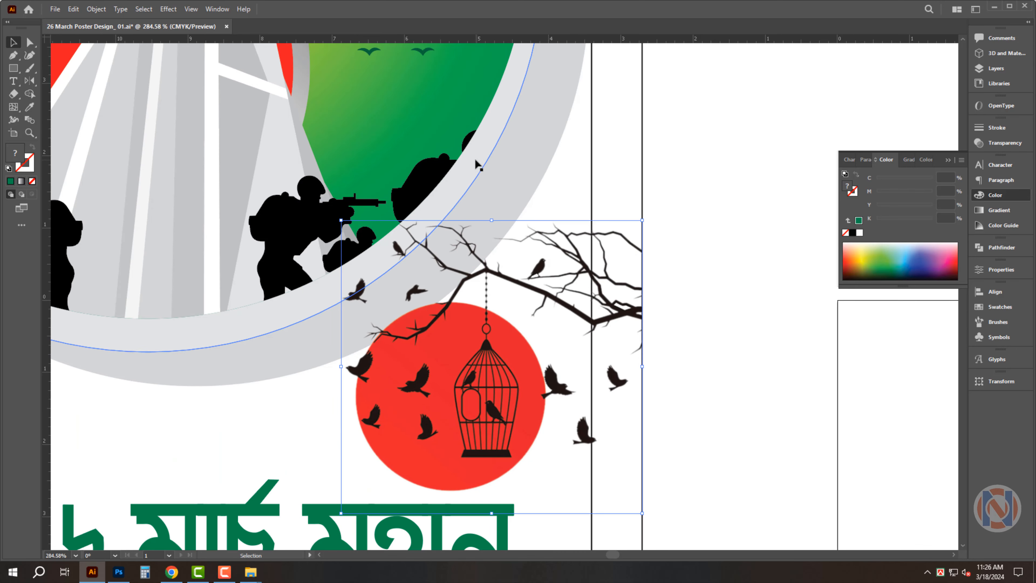
Set the opacity of both grey border shapes behind the monument frame to 50%
click(476, 162)
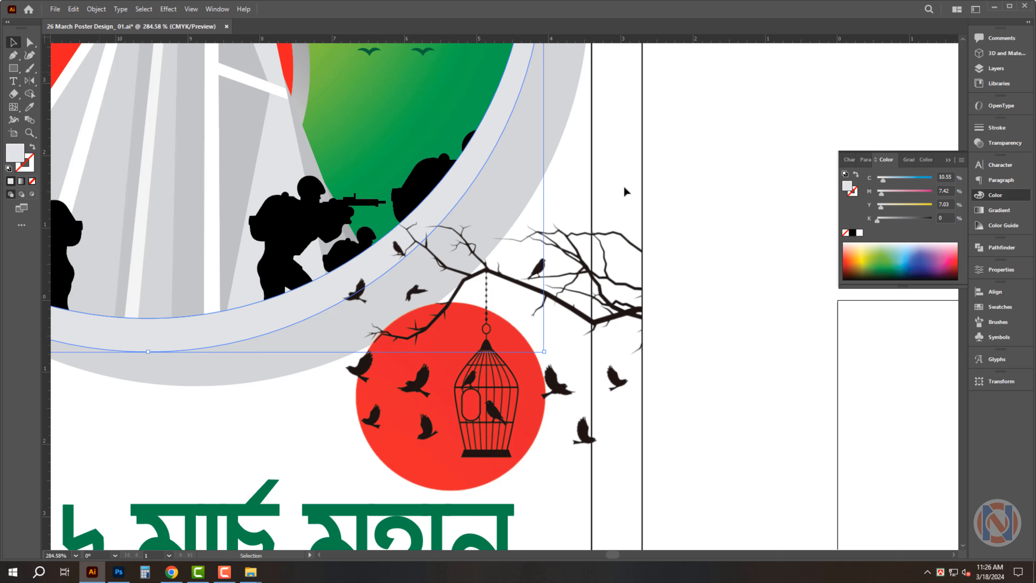
shift+click(551, 134)
click(990, 143)
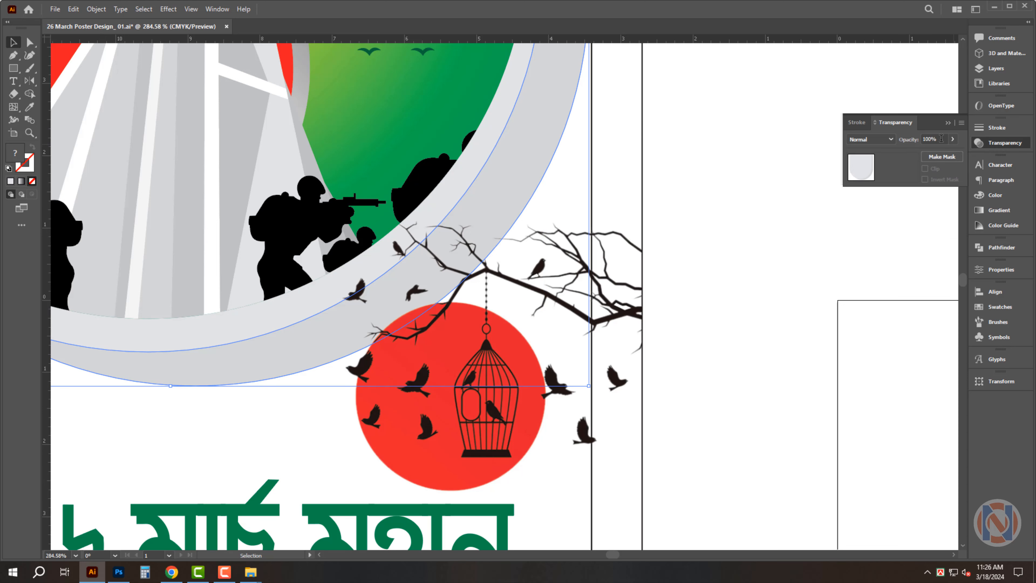
text(50)
key(Return)
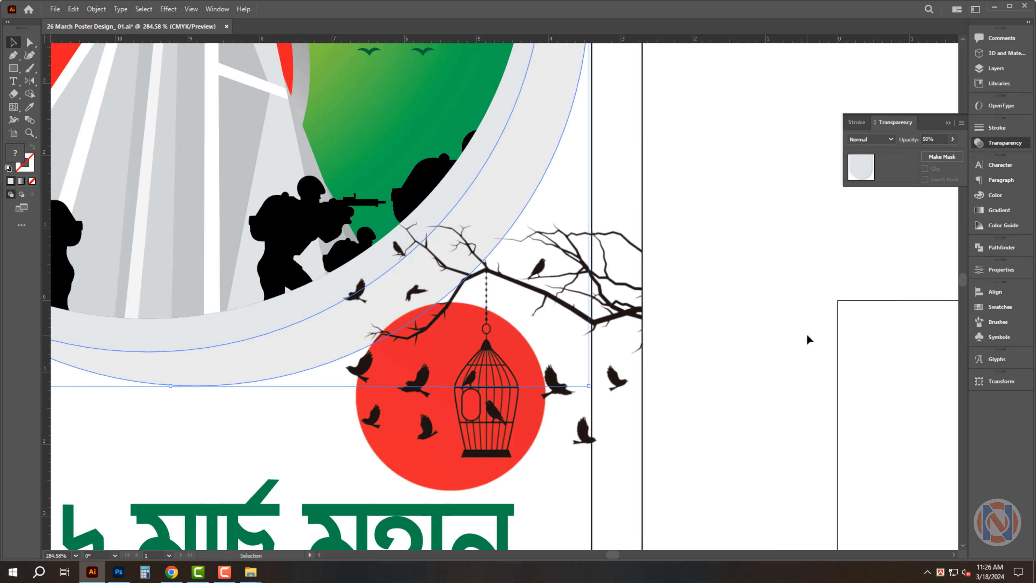
click(809, 339)
Fill the inner border shape around the monument frame with white
key(ctrl+alt+2)
click(497, 110)
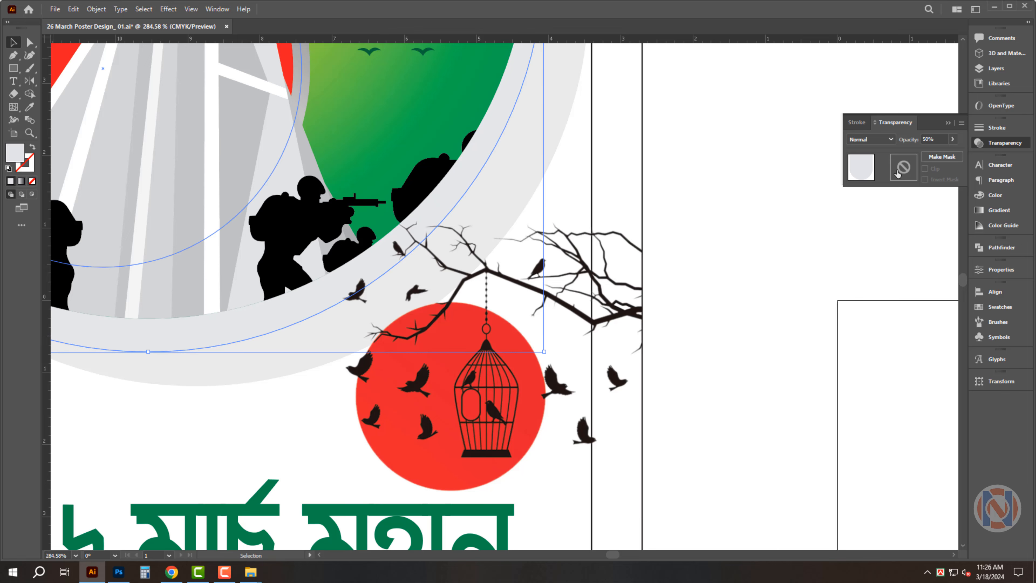
click(1001, 196)
click(859, 233)
click(740, 220)
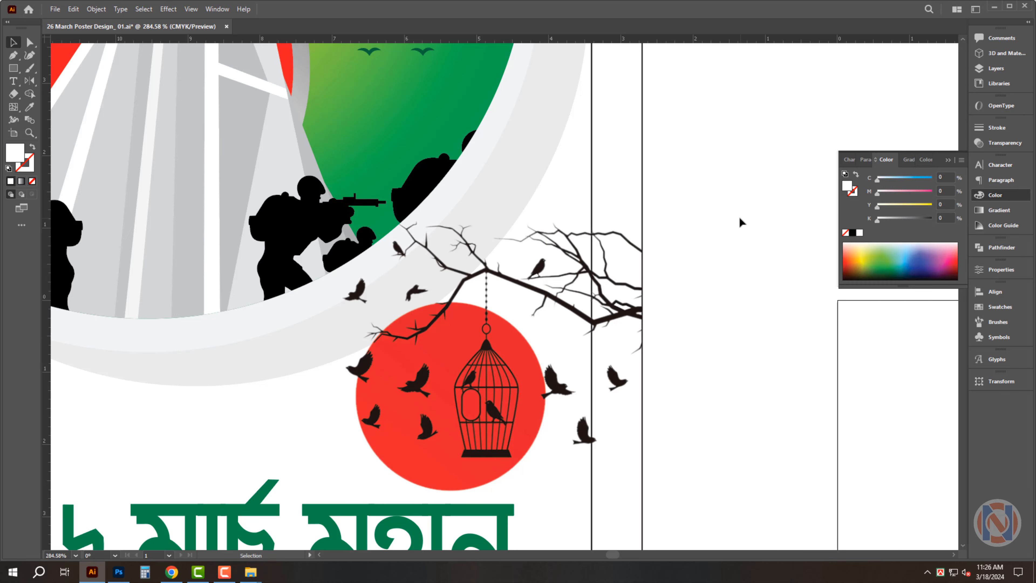
Break the designation text's second line after "শিক্ষা বিষয়ক সম্পাদক", removing the hyphen so the text runs over four lines
scroll(679, 227, down, 8)
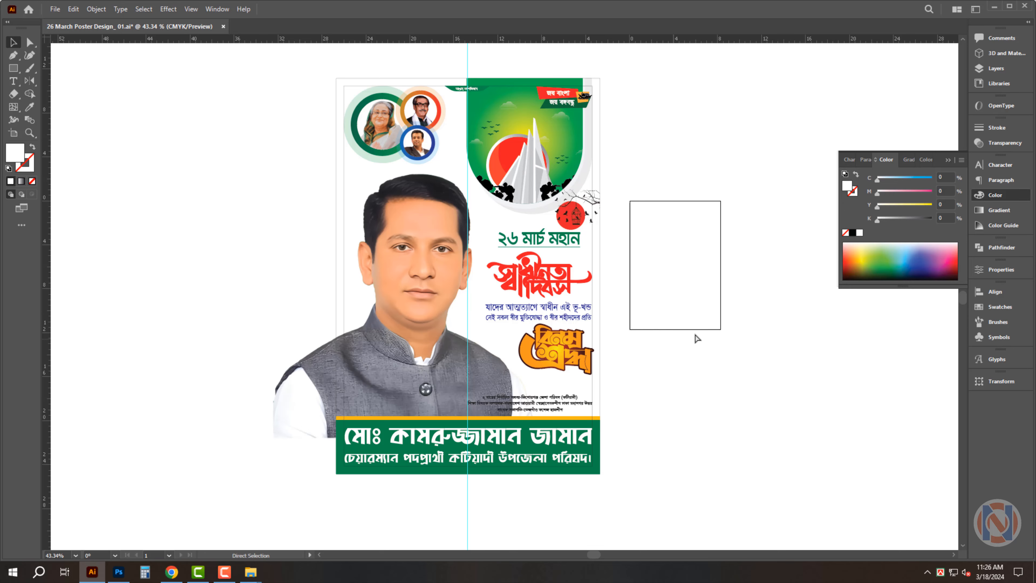
scroll(562, 405, up, 8)
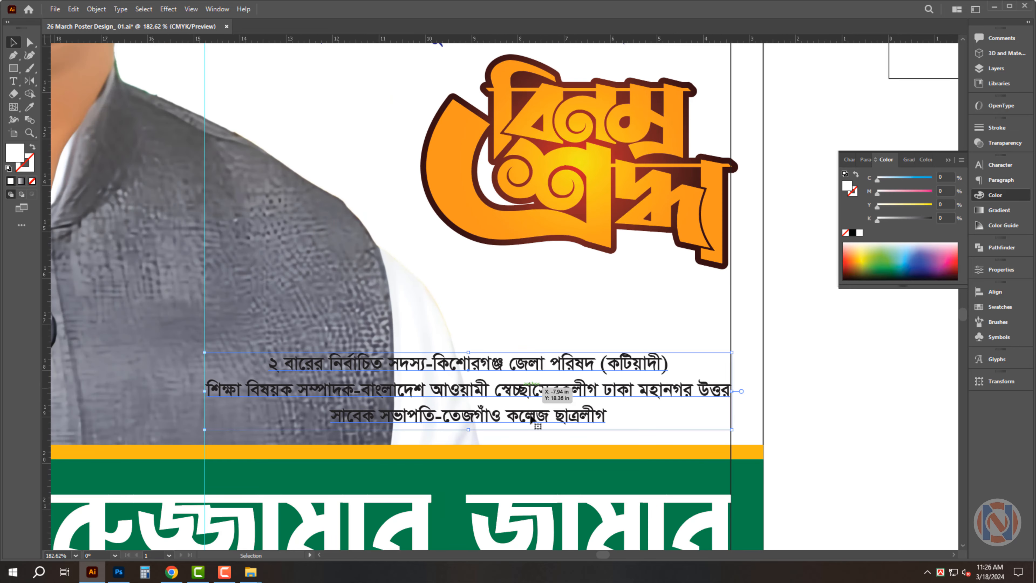
click(397, 377)
double_click(435, 368)
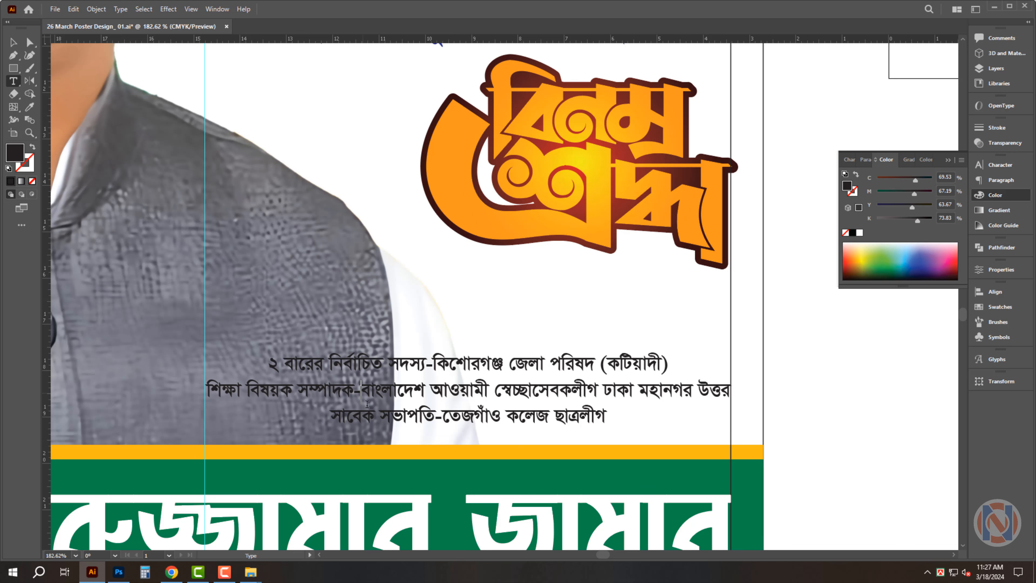
key(BackSpace)
key(Return)
key(Escape)
Scale down the four-line designation text, place it at the right margin just above the footer, and stretch it slightly taller
drag(469, 420, 491, 363)
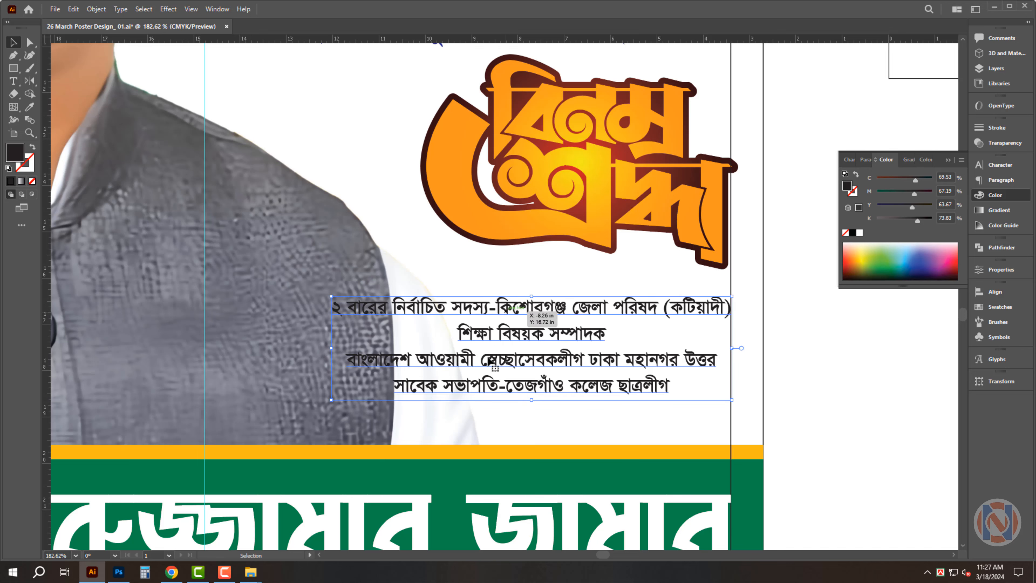
drag(331, 296, 406, 364)
drag(537, 416, 667, 443)
drag(614, 382, 613, 353)
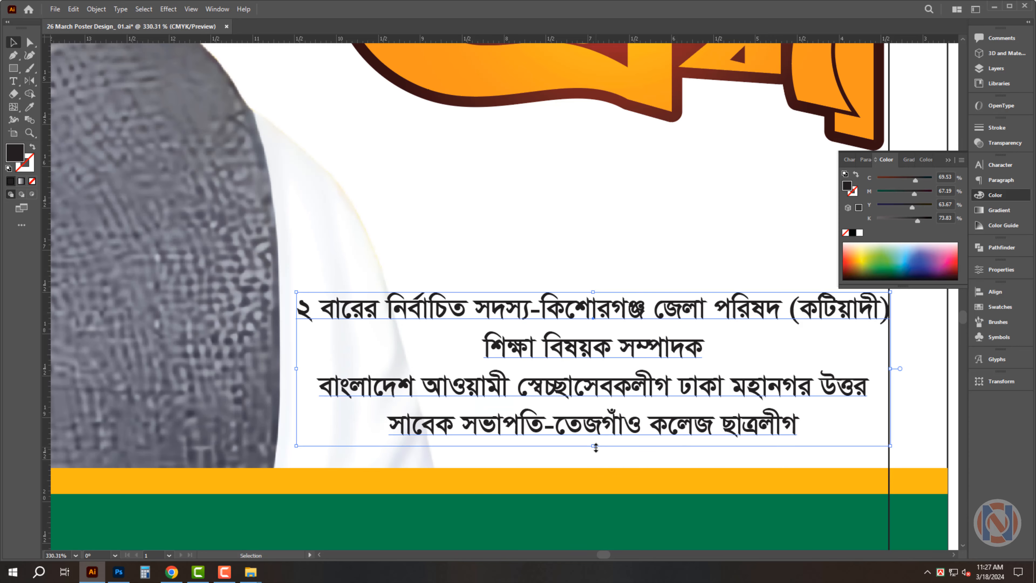
drag(595, 447, 596, 457)
drag(579, 420, 437, 396)
drag(637, 346, 614, 389)
Enlarge the orange "বিনম্র শ্রদ্ধা" lettering slightly and centre it in the space above the designation text
click(581, 322)
drag(551, 311, 544, 356)
key(ctrl+z)
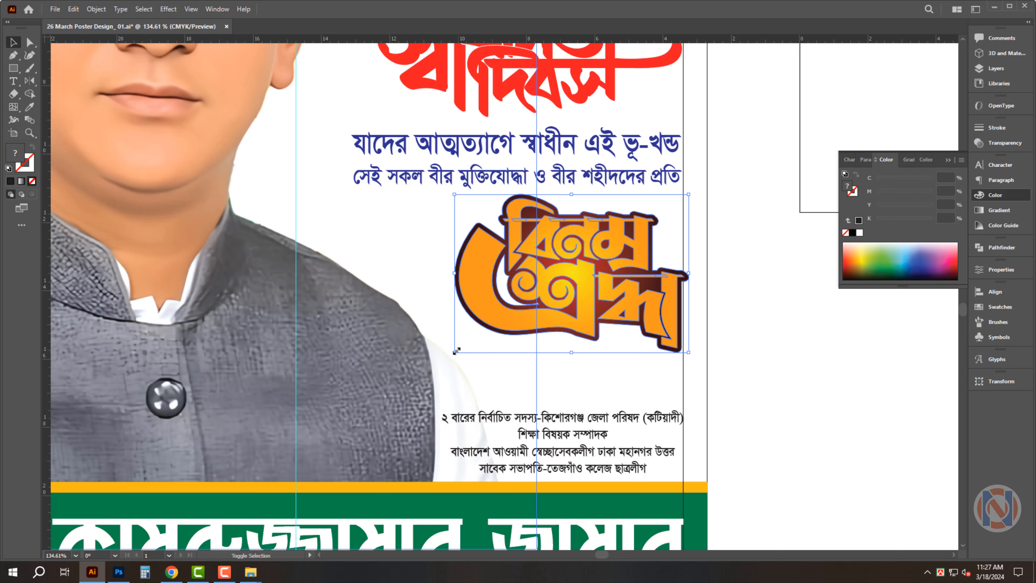
drag(457, 351, 444, 369)
drag(556, 303, 550, 327)
Stretch the two-line blue tribute text taller and shift it slightly down towards the orange lettering
click(523, 186)
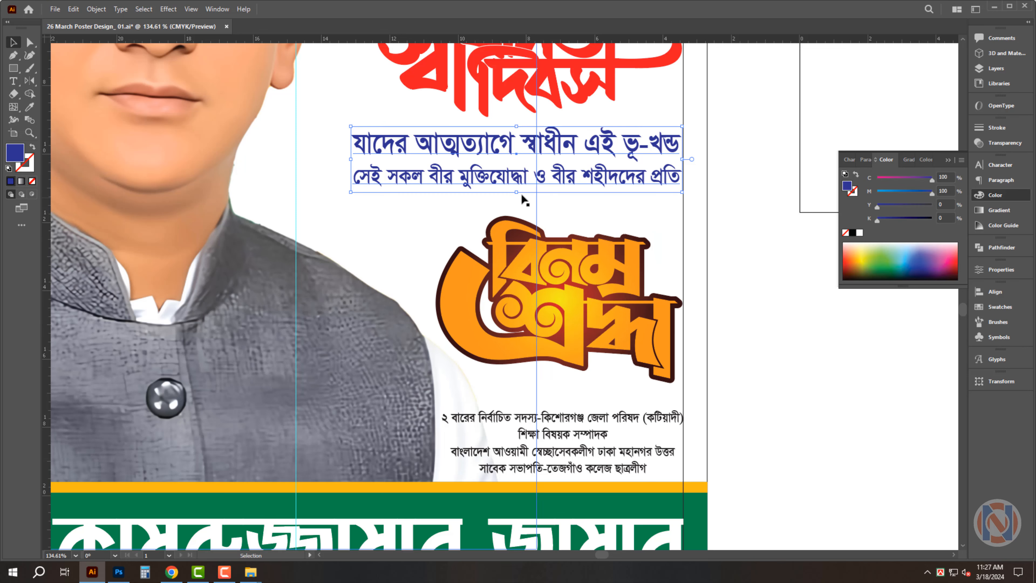
drag(516, 192, 519, 209)
drag(539, 192, 538, 198)
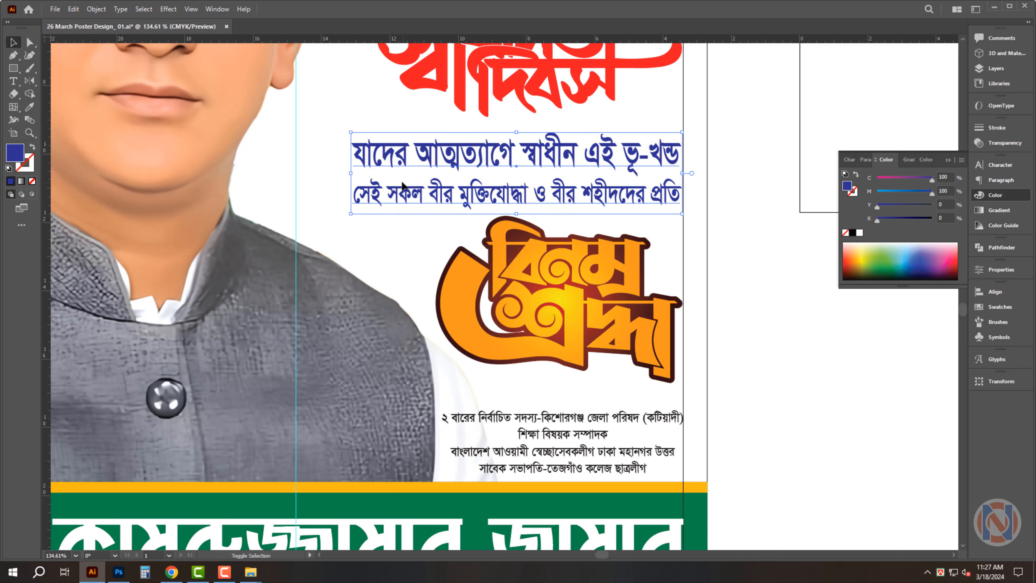
click(860, 159)
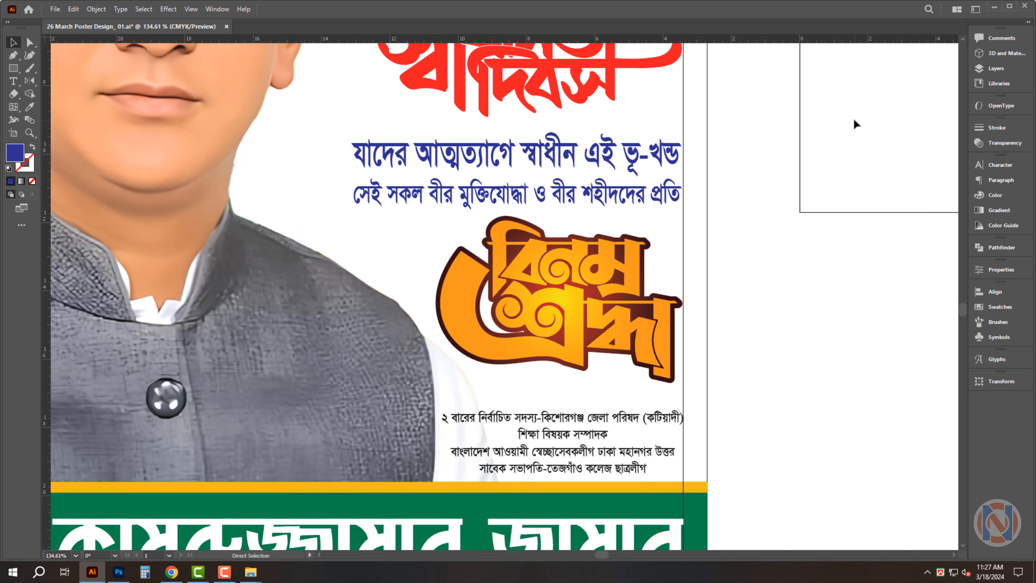
drag(711, 457, 575, 456)
drag(673, 457, 558, 429)
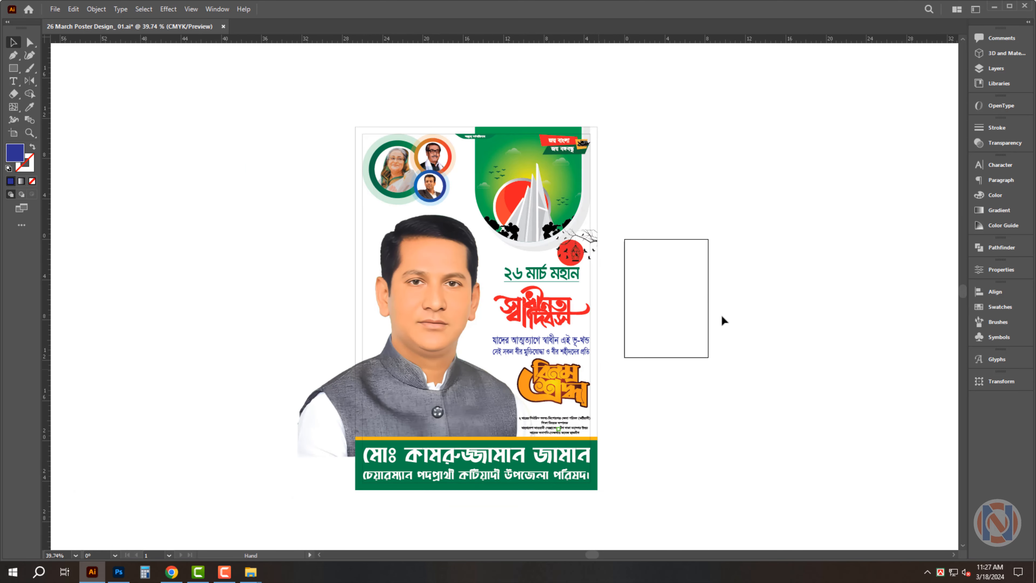
drag(603, 332, 666, 280)
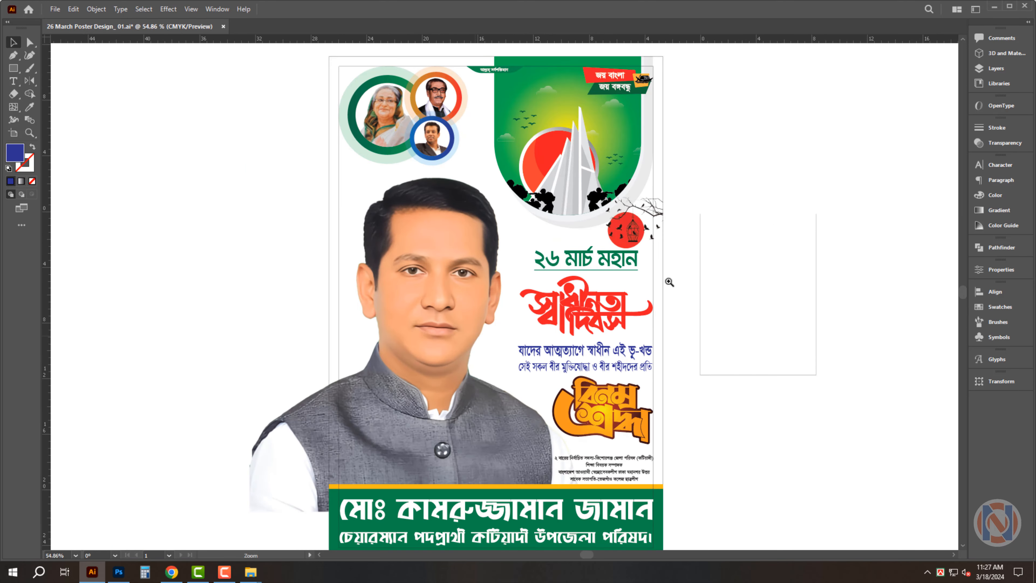
click(664, 148)
drag(792, 164, 750, 169)
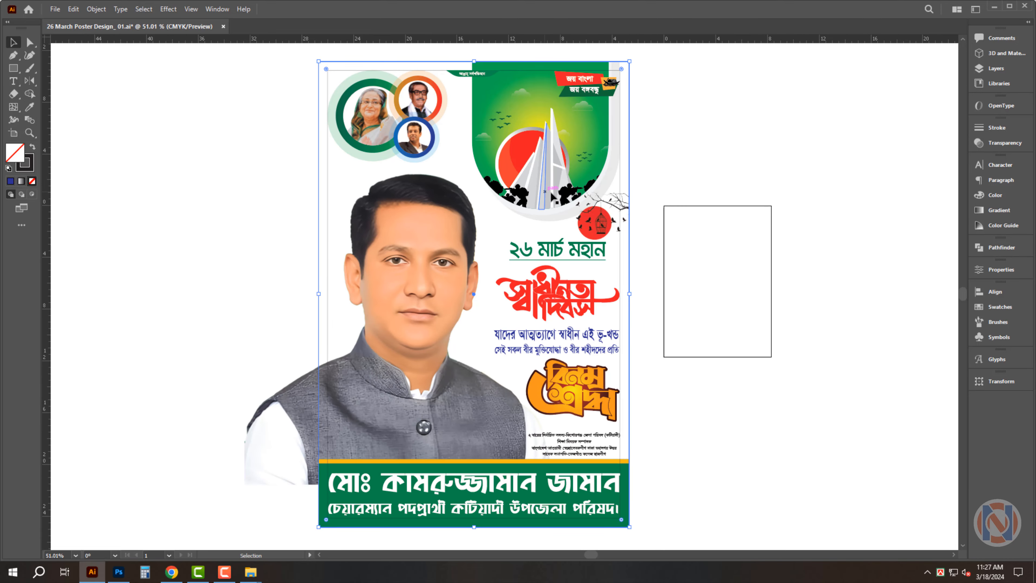
click(728, 175)
Open image file 3 from the Downloads folder in Adobe Illustrator 2022, converting its layers to objects
mouse_move(248, 579)
click(302, 527)
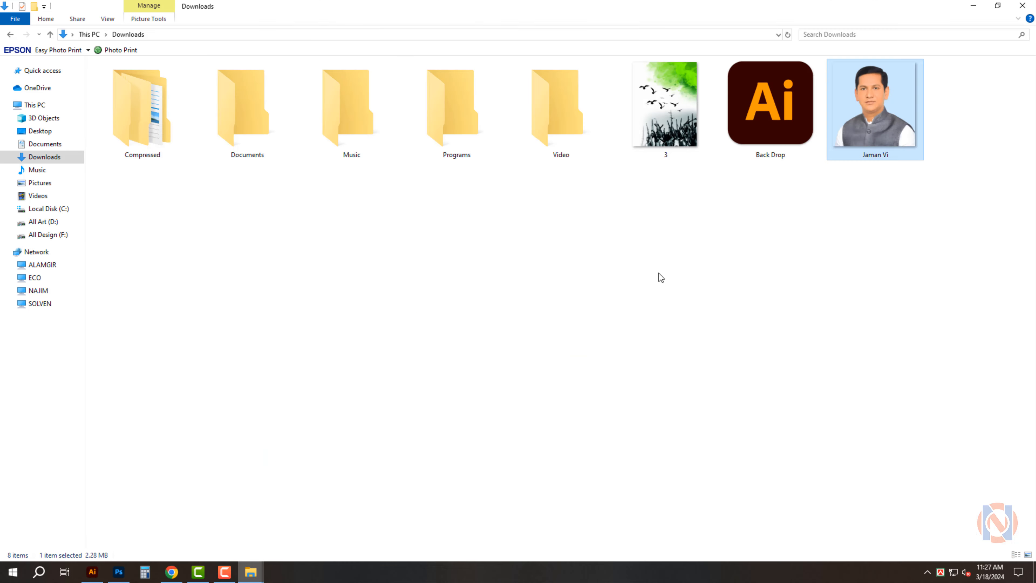
right_click(680, 103)
mouse_move(721, 199)
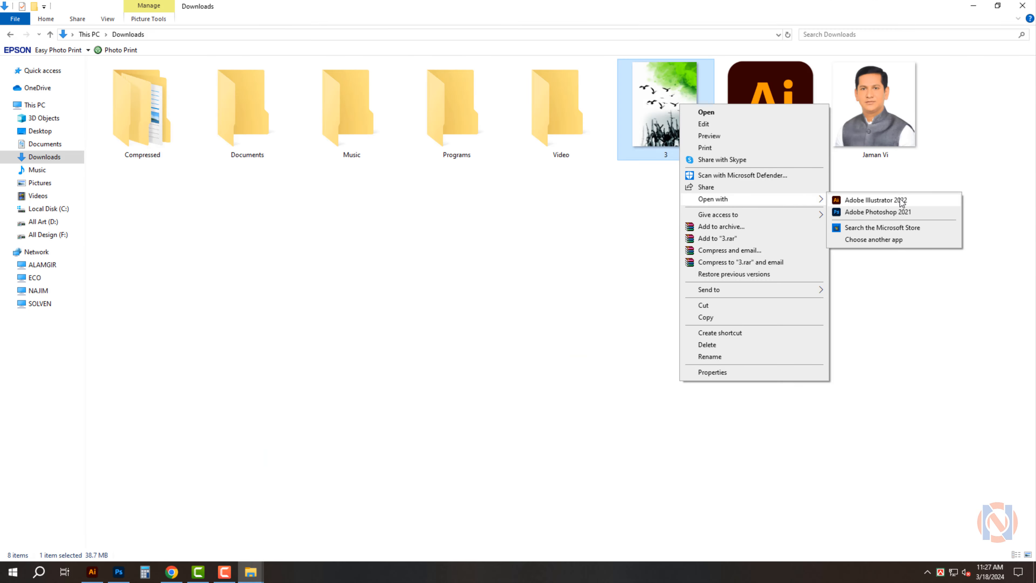
click(901, 200)
click(504, 319)
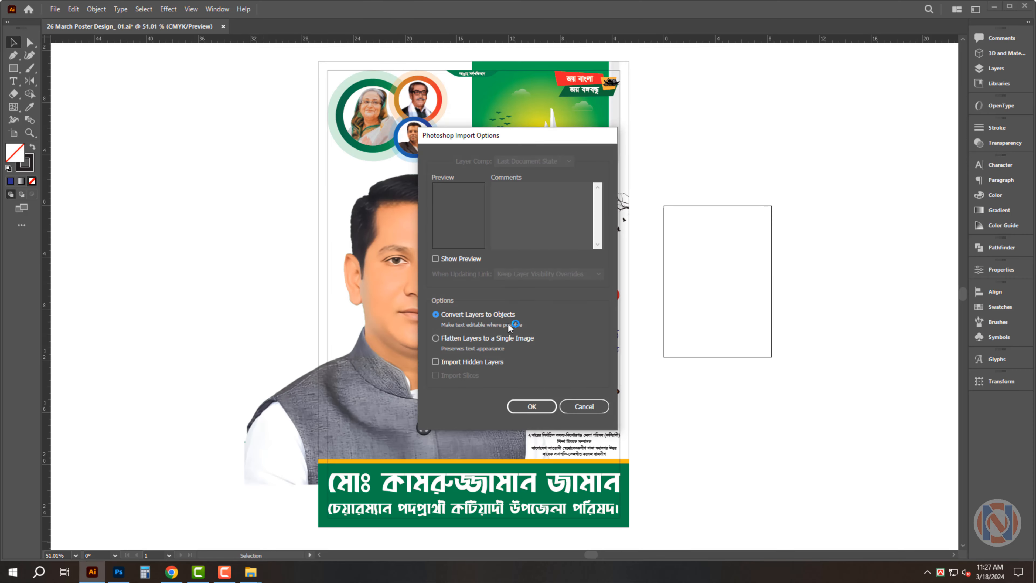
click(546, 407)
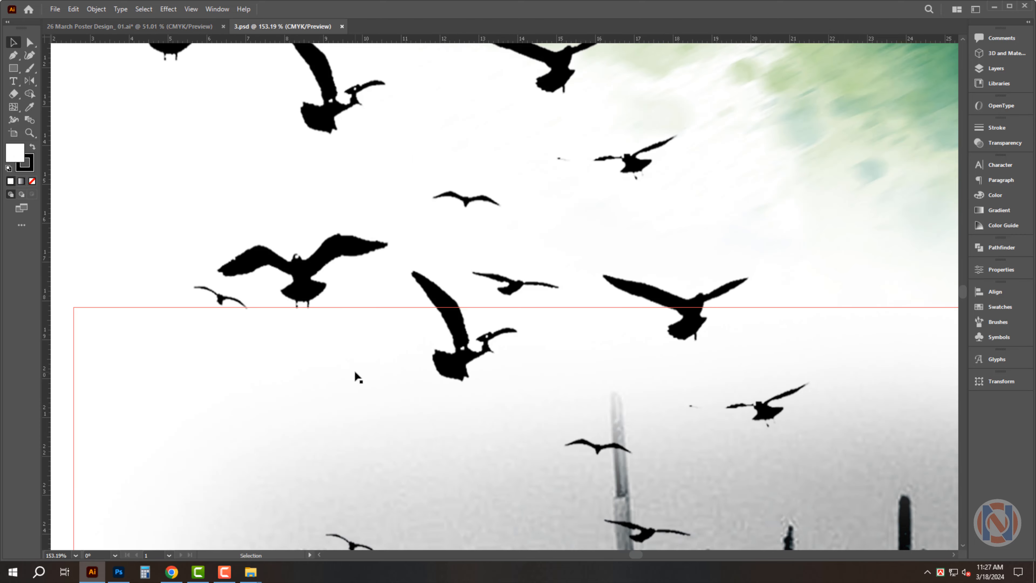
Cut all artwork from 3.psd, close that file without saving, and paste the artwork into the poster document
scroll(354, 371, down, 3)
key(ctrl+x)
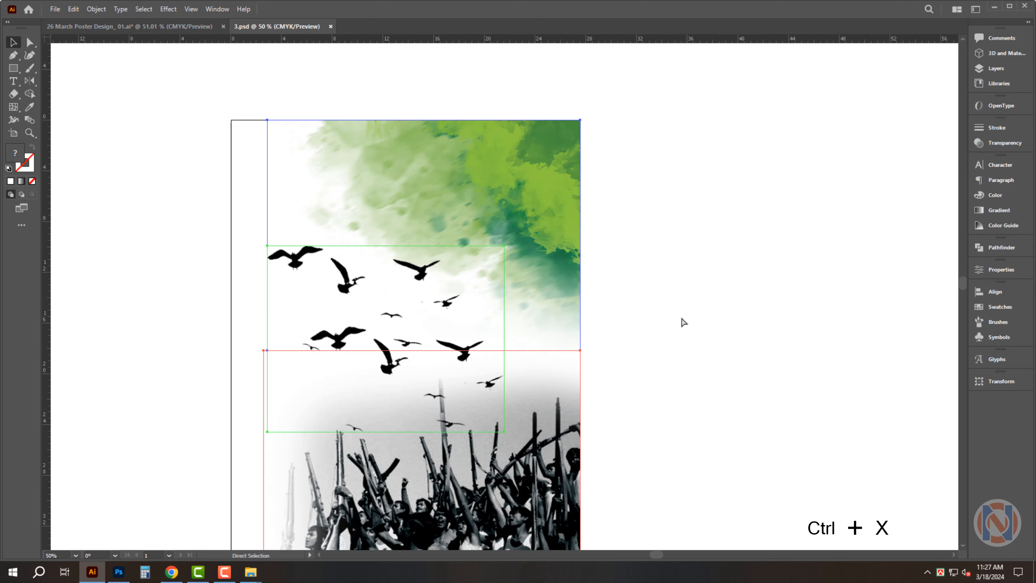
key(ctrl+w)
click(562, 303)
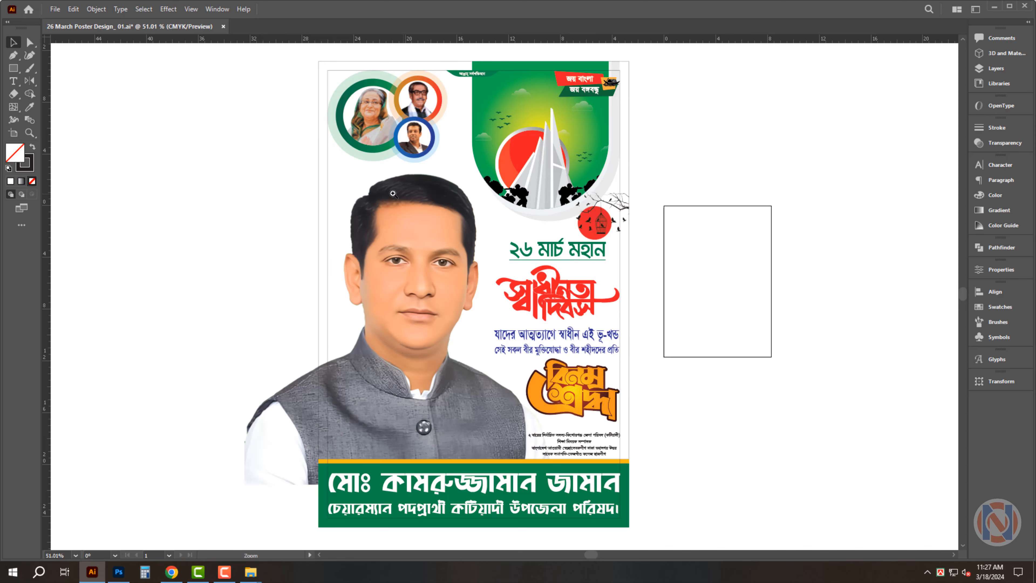
key(ctrl+v)
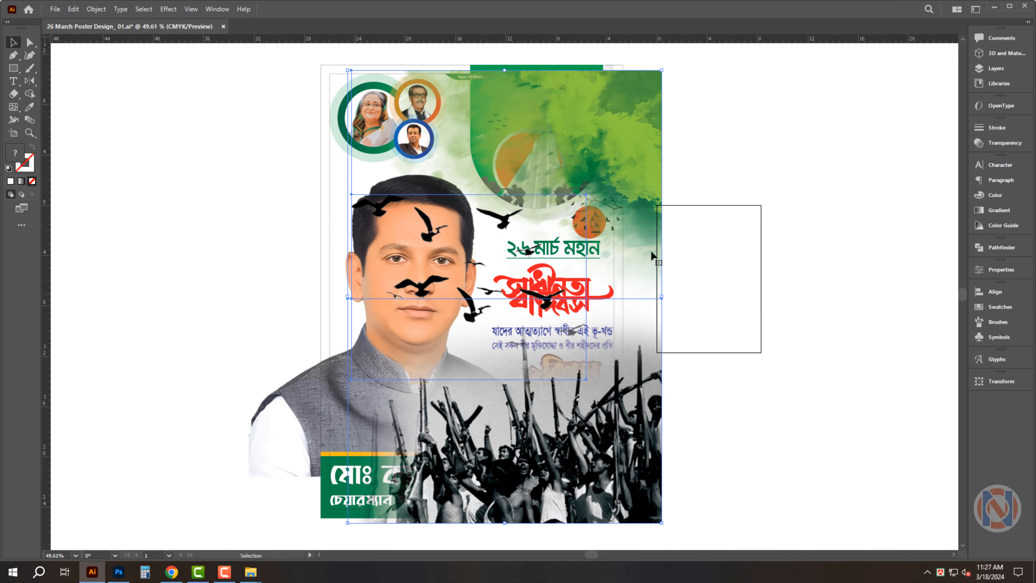
Move the pasted watercolour, birds and crowd artwork off the poster onto the empty canvas beyond the blank rectangle
drag(620, 118, 882, 121)
scroll(693, 228, down, 3)
drag(796, 251, 678, 259)
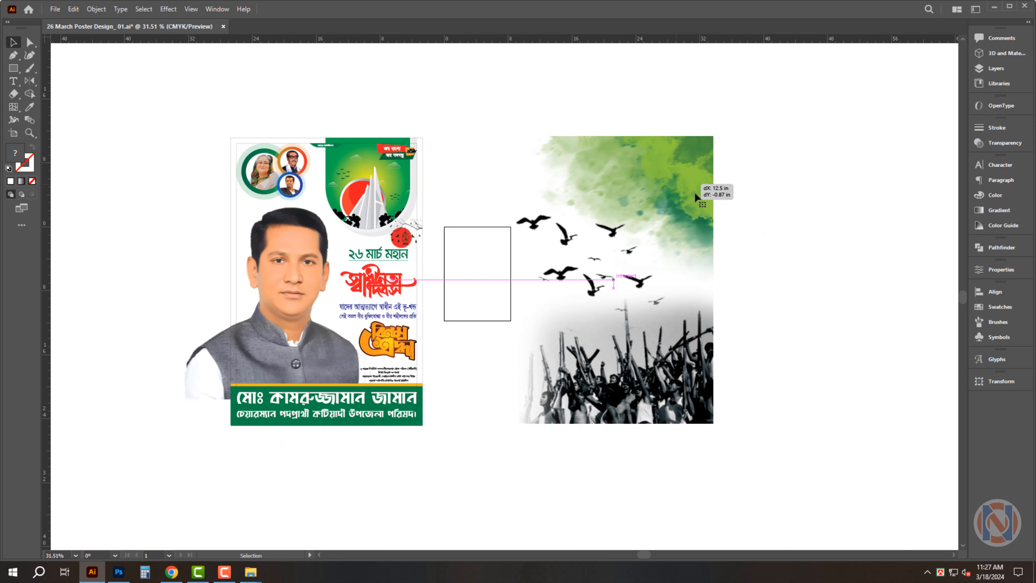
Mirror the green watercolour image left to right with the Reflect tool
scroll(695, 185, up, 1)
key(o)
key(Return)
key(Return)
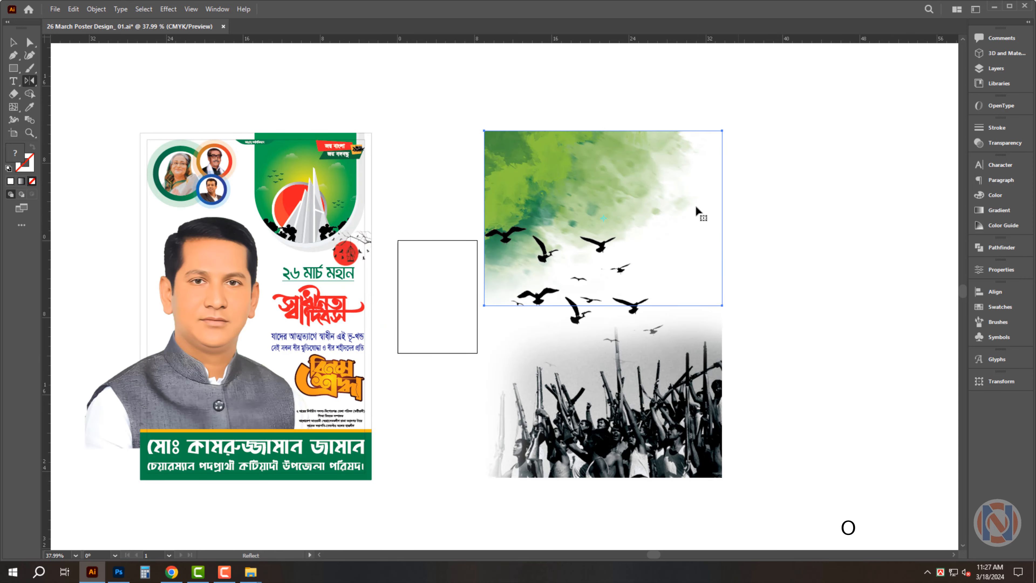
key(v)
Align the green watercolour image to the poster frame's left and top edges
drag(626, 178, 586, 255)
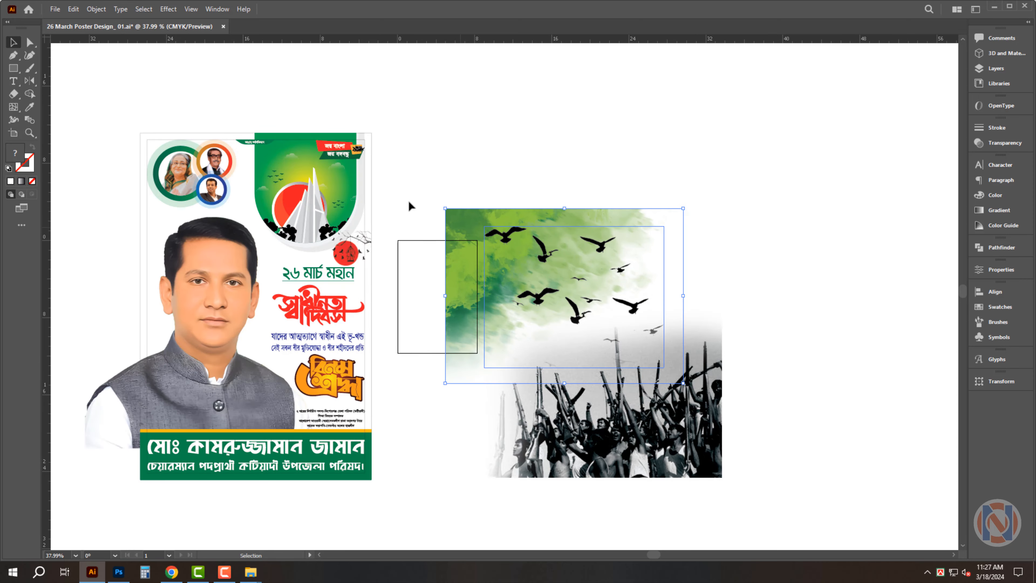
shift+click(367, 198)
click(995, 291)
click(848, 316)
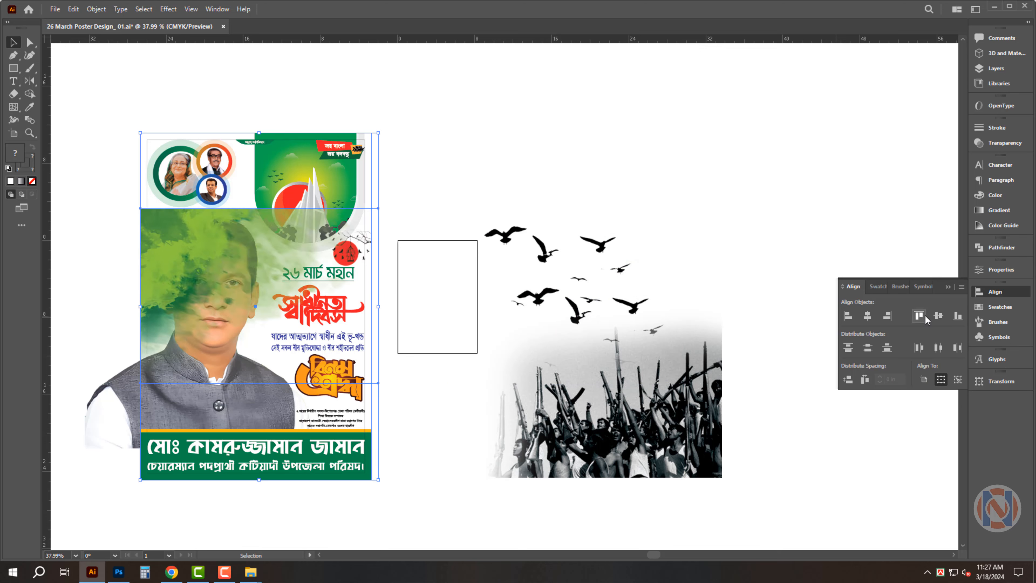
click(918, 315)
Scale the green watercolour down from its lower-right corner and send it behind all the poster artwork
click(200, 185)
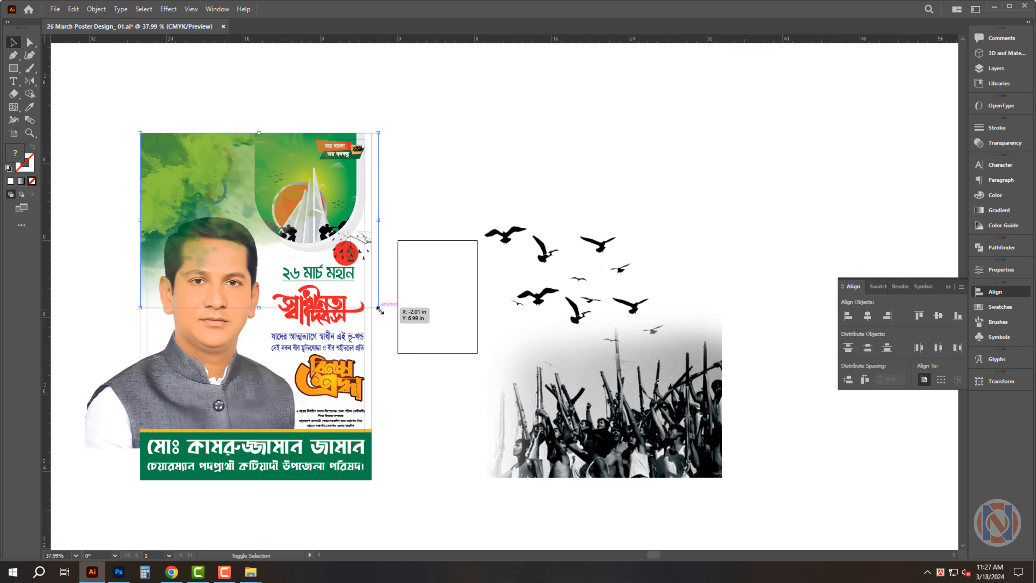
drag(379, 309, 361, 291)
key(ctrl+shift+bracketleft)
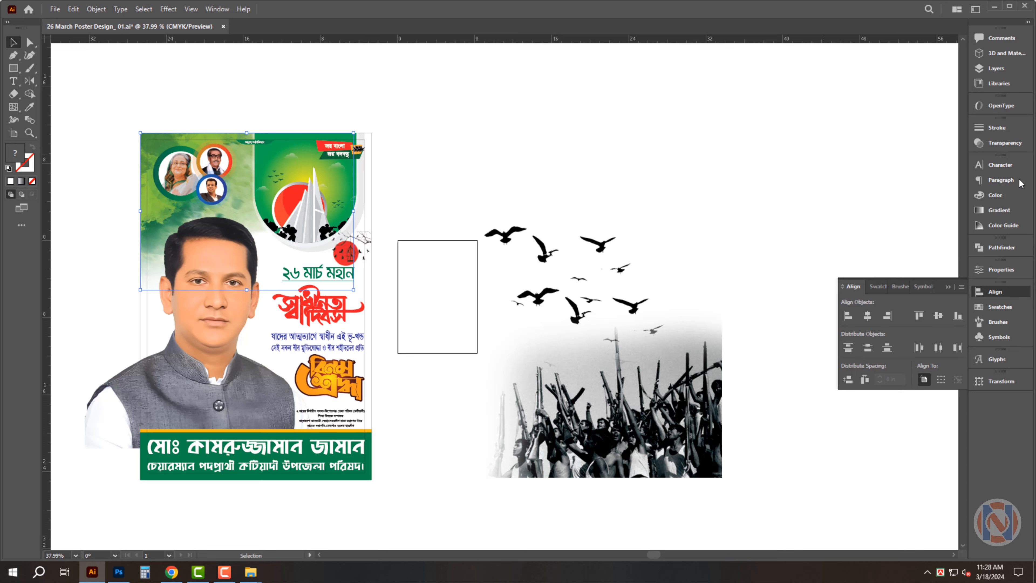
Try an opacity of 20% on the green watercolour background and undo it
click(1004, 143)
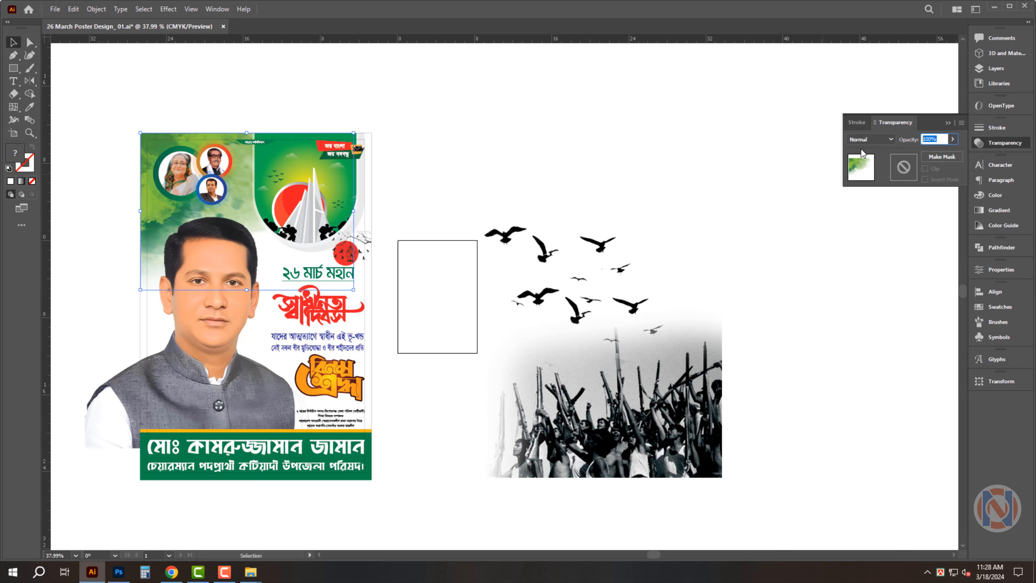
text(20)
key(Return)
key(ctrl+z)
click(613, 122)
Move the black-and-white crowd photo from beside the poster onto the poster artwork
drag(568, 149, 628, 130)
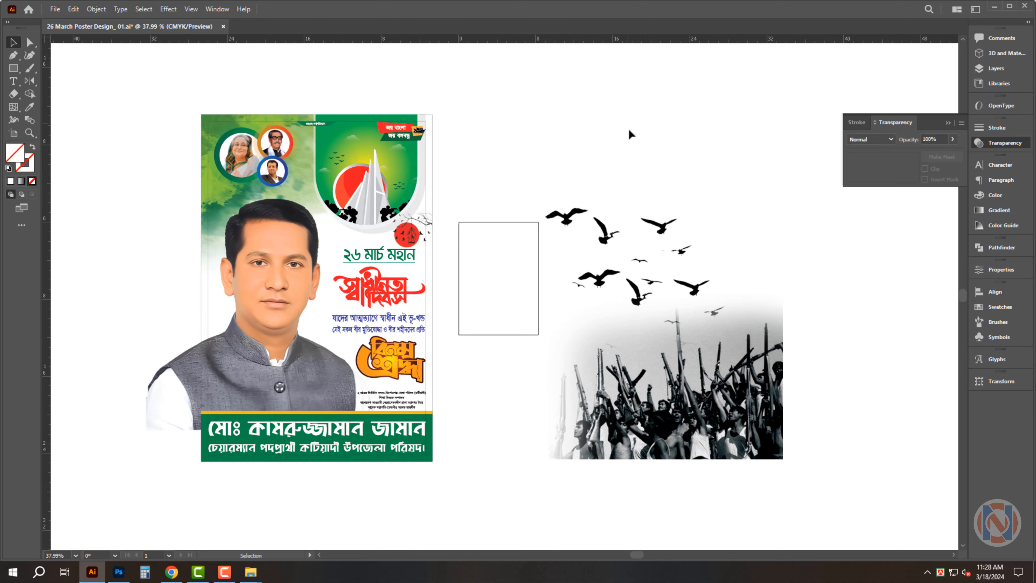
click(739, 371)
drag(743, 440, 506, 406)
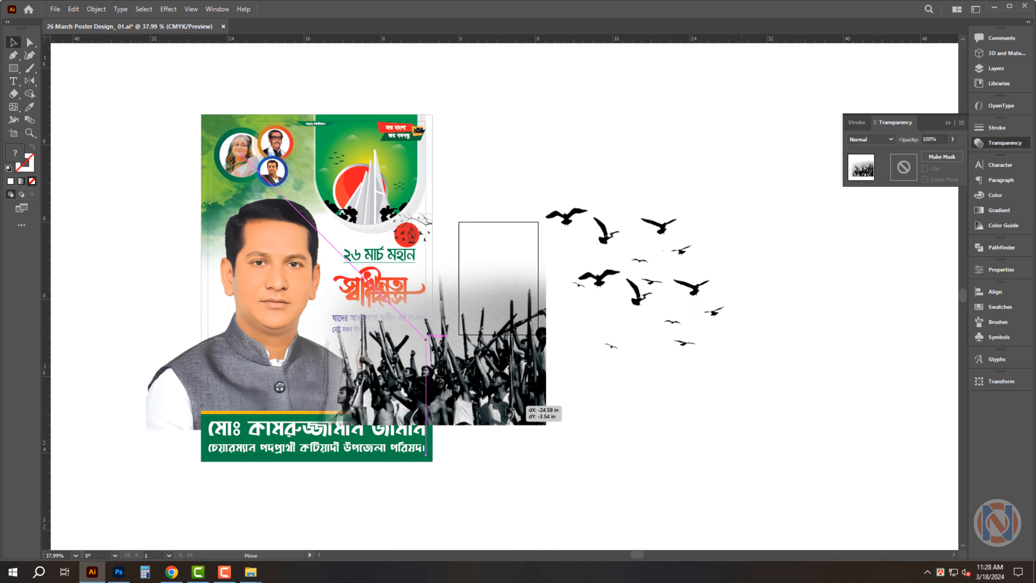
drag(284, 345, 370, 373)
drag(628, 423, 415, 336)
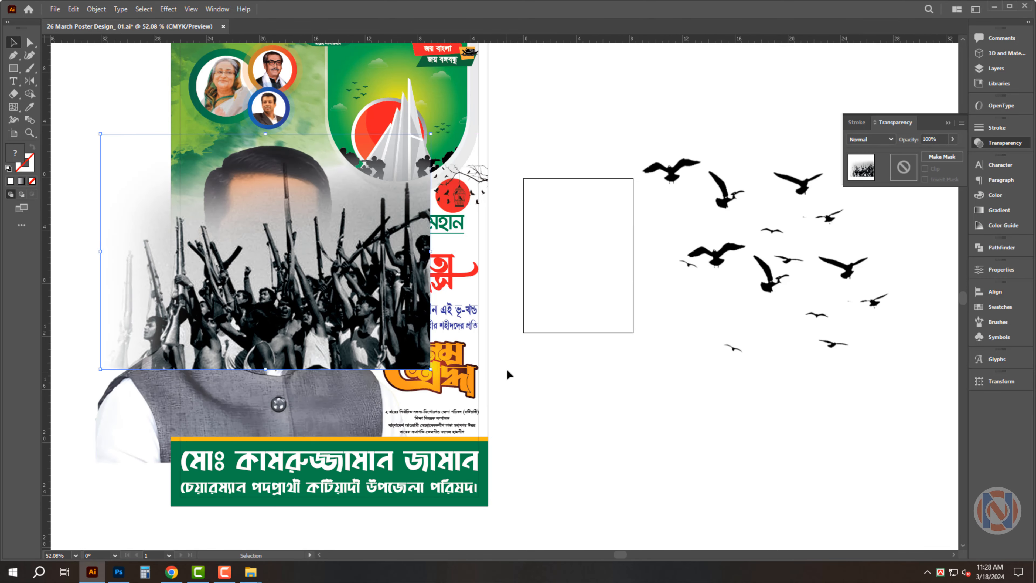
Align the crowd photo to the poster frame's right and bottom edges
shift+click(489, 358)
click(995, 292)
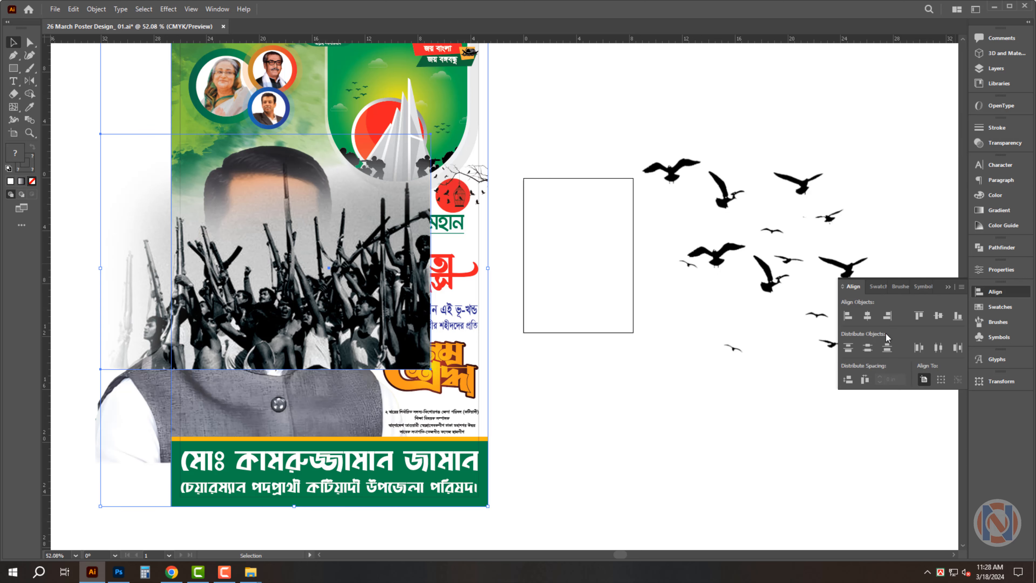
click(887, 315)
click(957, 315)
Shrink the crowd photo toward its lower-right corner, send it behind the artwork, and rest it on the footer's upper edge
click(256, 488)
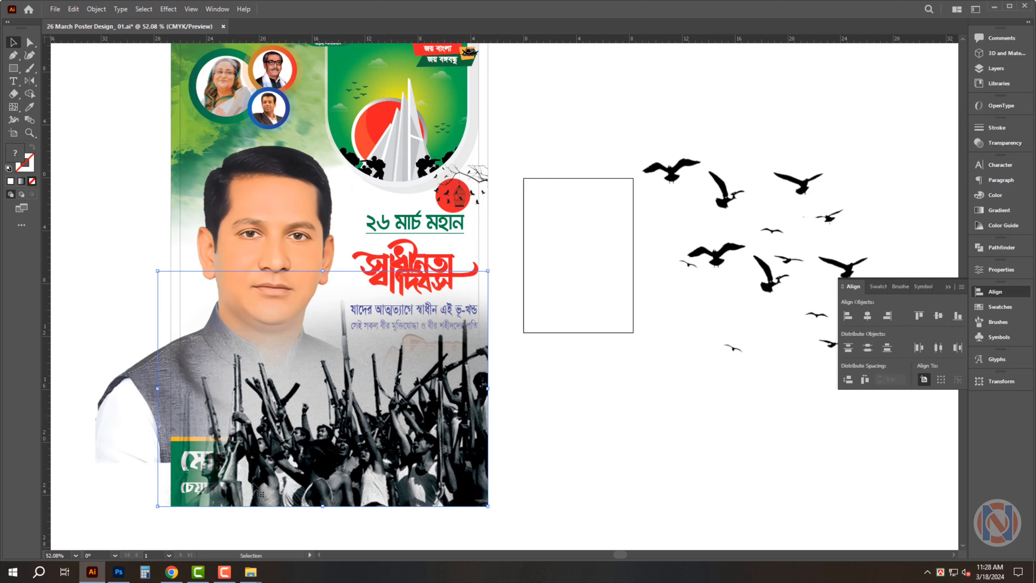
drag(166, 507, 253, 500)
key(ctrl+shift+bracketleft)
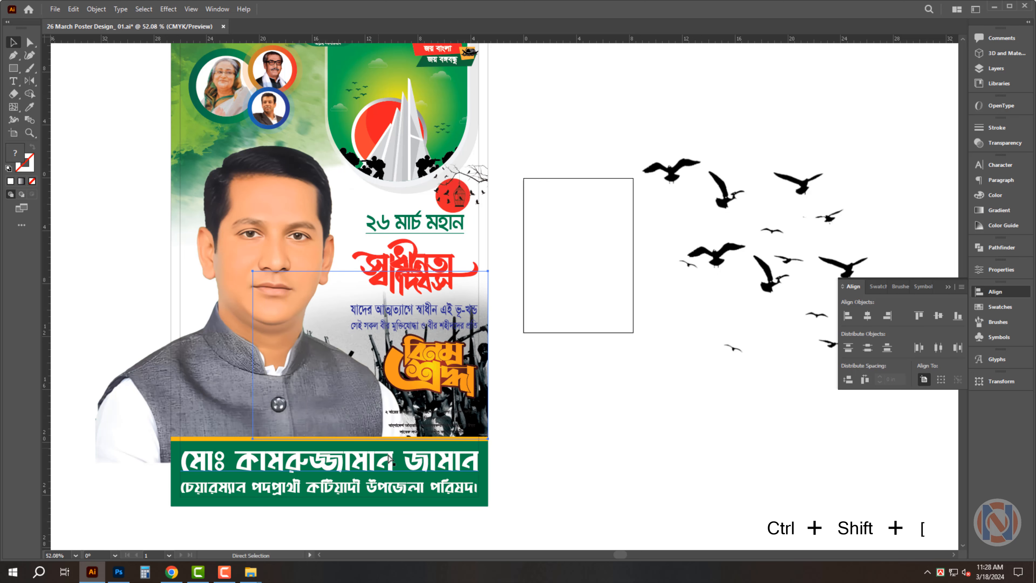
drag(335, 433, 328, 372)
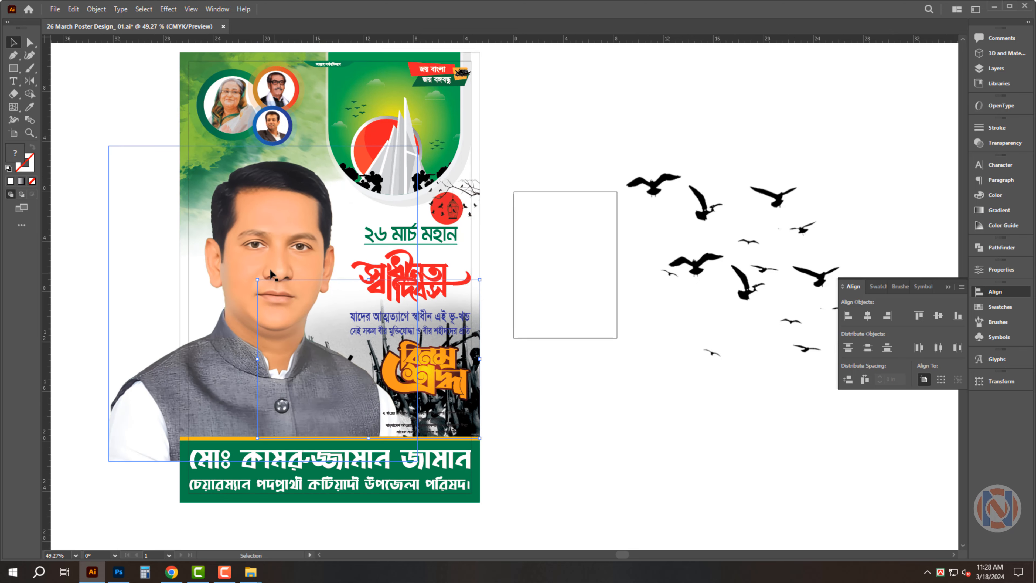
drag(258, 280, 317, 322)
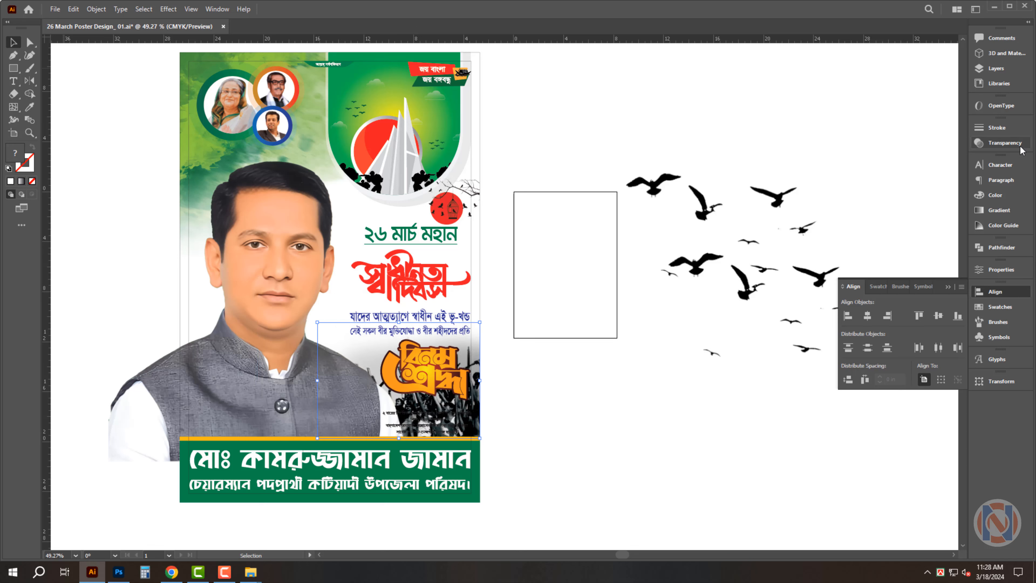
Set the crowd photo's blend mode to Multiply
click(1004, 142)
click(884, 140)
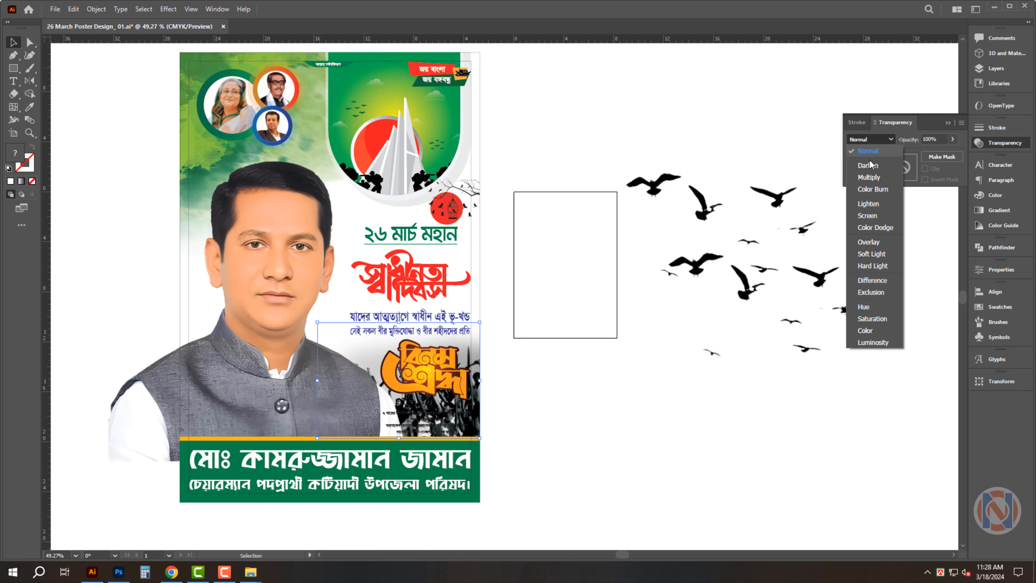
click(861, 175)
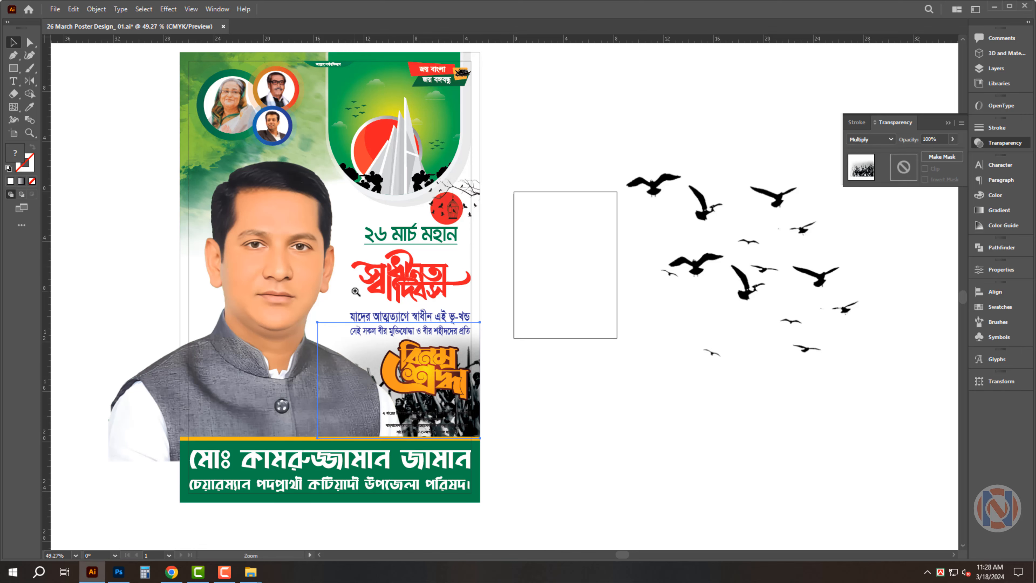
Try 50% opacity on the crowd photo, settling on 20%
drag(356, 292, 369, 297)
drag(631, 384, 633, 434)
drag(418, 523, 473, 520)
drag(267, 310, 377, 350)
drag(477, 437, 526, 436)
drag(780, 311, 788, 261)
text(50)
key(Return)
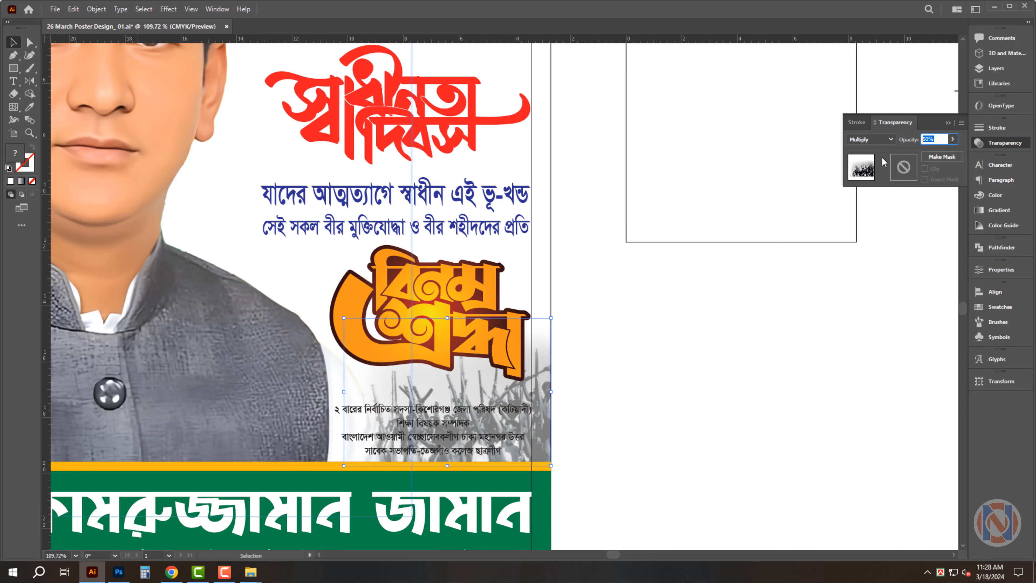
text(20)
key(Return)
click(733, 386)
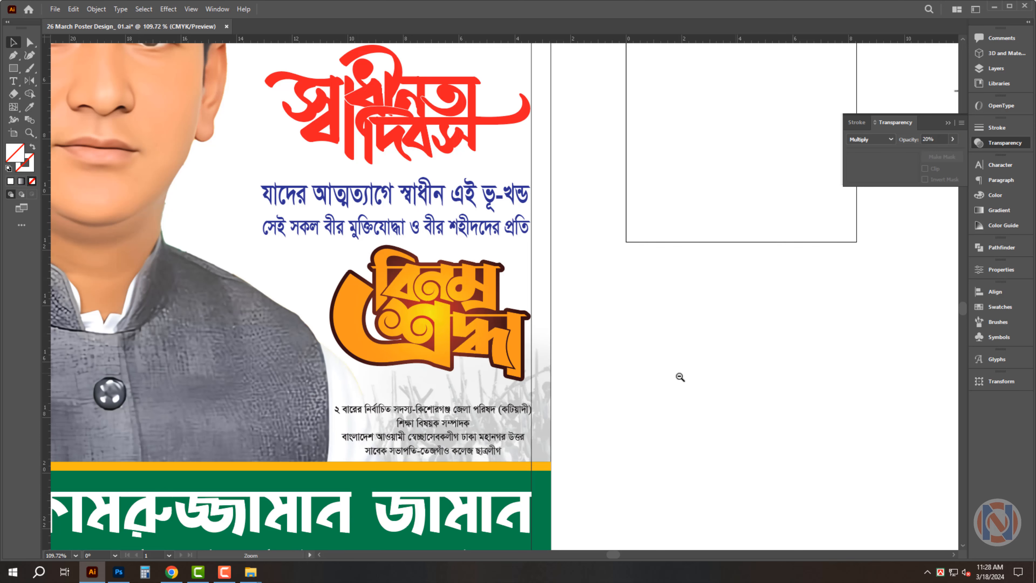
Change the font of the footer's name and title lines to KongshoMJ Bold
drag(680, 377, 650, 392)
drag(654, 432, 735, 392)
click(615, 387)
drag(575, 518, 632, 512)
click(428, 456)
shift+click(422, 417)
key(ctrl+t)
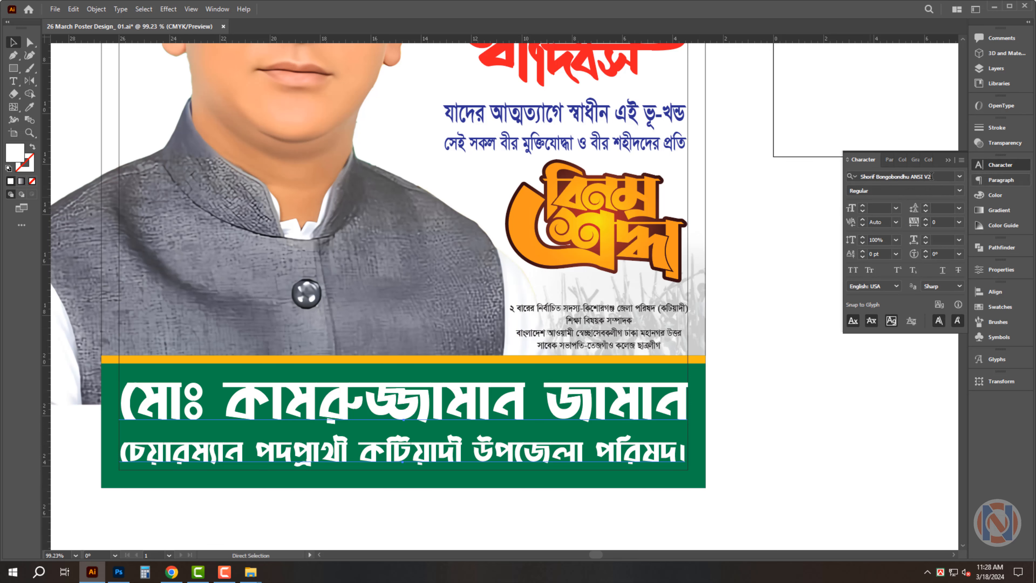
click(936, 176)
text(kong)
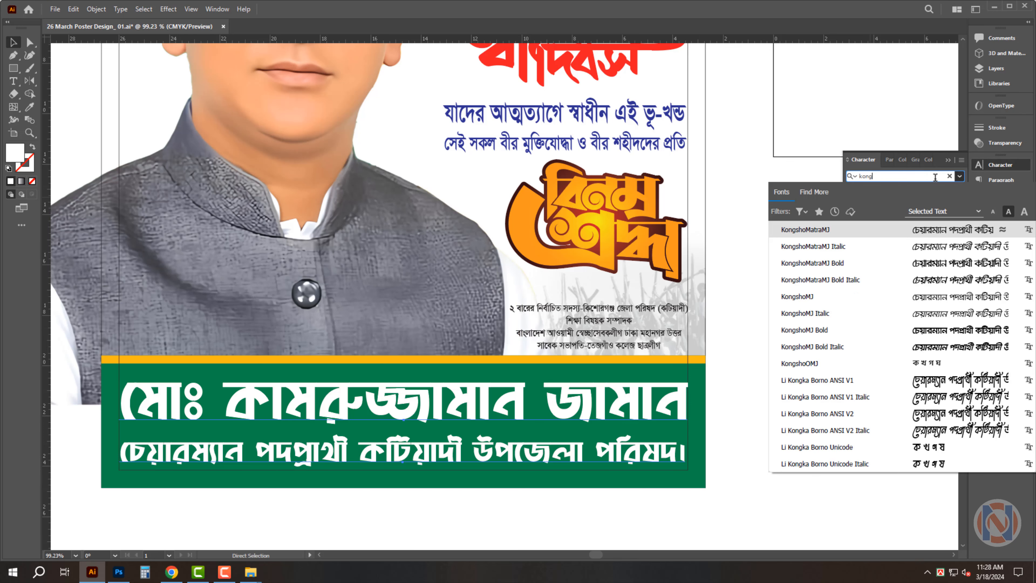
click(936, 337)
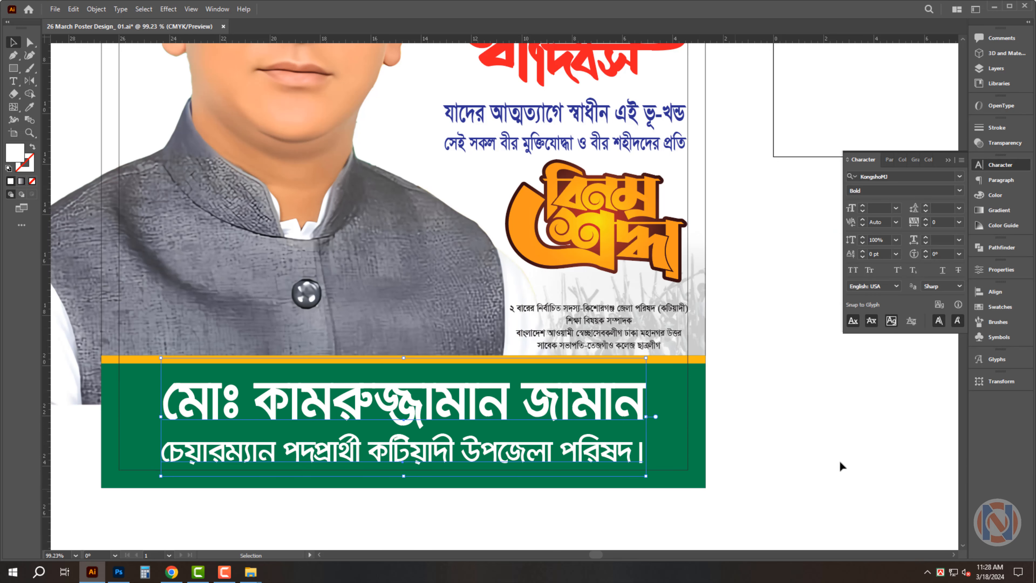
Widen the footer's name and title lines to span the margin guides, and shift the title line slightly lower
click(483, 458)
drag(161, 452, 119, 453)
click(464, 423)
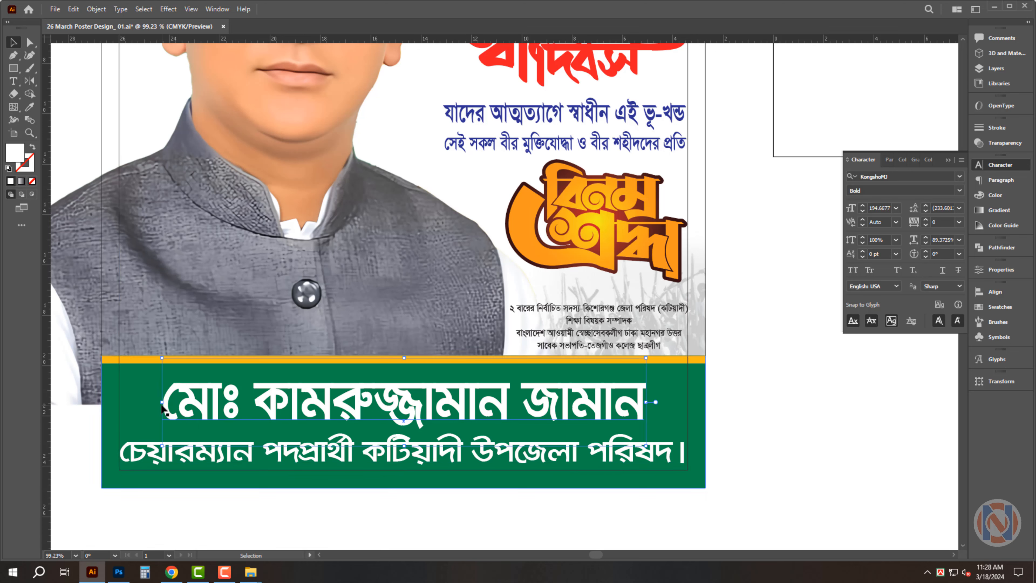
drag(160, 405, 128, 414)
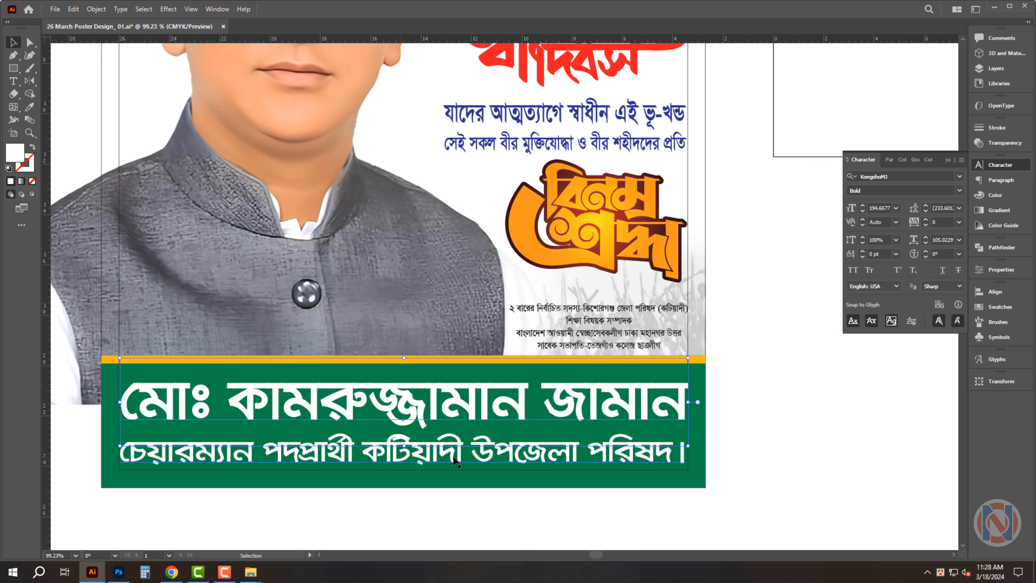
click(449, 469)
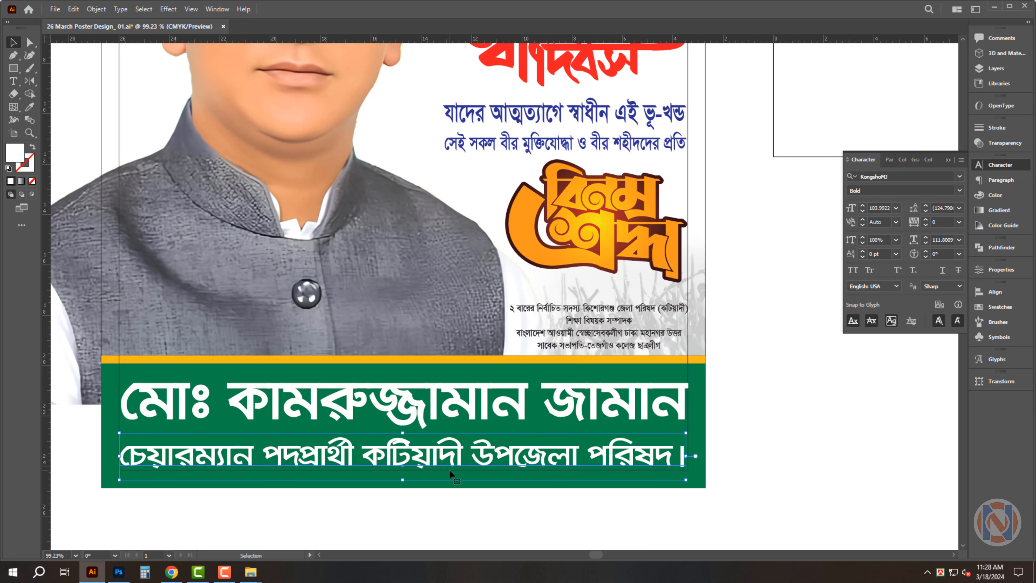
Move the small four-line credentials text onto the candidate's jacket, at the poster's left margin above the footer
click(622, 342)
drag(622, 343, 258, 348)
key(ctrl+space)
drag(114, 350, 257, 370)
drag(375, 315, 336, 305)
mouse_move(481, 256)
mouse_down()
mouse_move(498, 262)
mouse_move(465, 258)
mouse_up()
Join the credentials text's second and third lines with a hyphen and left-align the paragraph
double_click(350, 291)
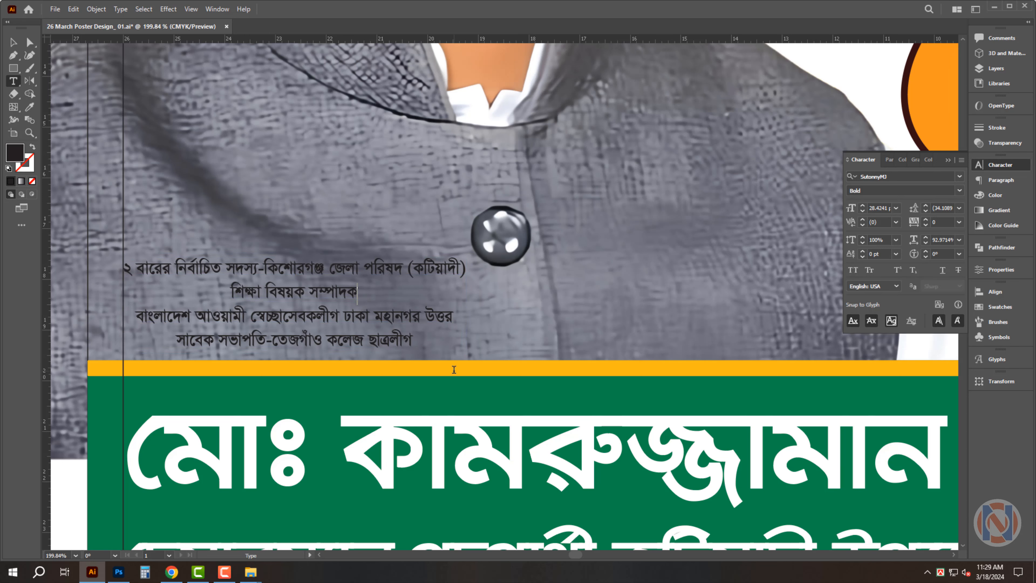
key(Delete)
text(-)
key(ctrl+shift+l)
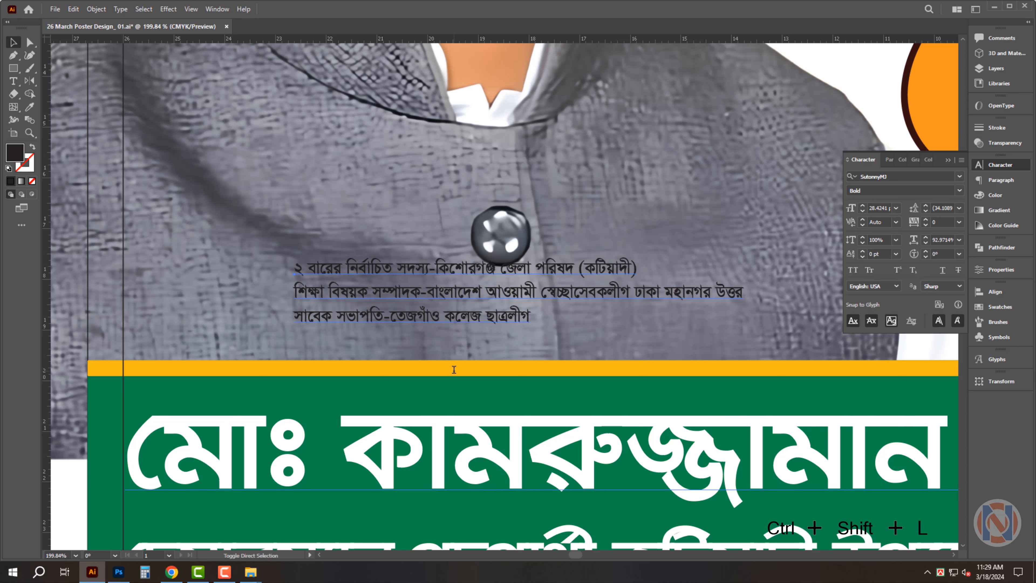
key(Escape)
Place the credentials text at the left margin just above the footer, enlarge it to about 31 pt, and fill it white
drag(473, 296, 277, 324)
drag(578, 325, 620, 326)
drag(331, 350, 331, 344)
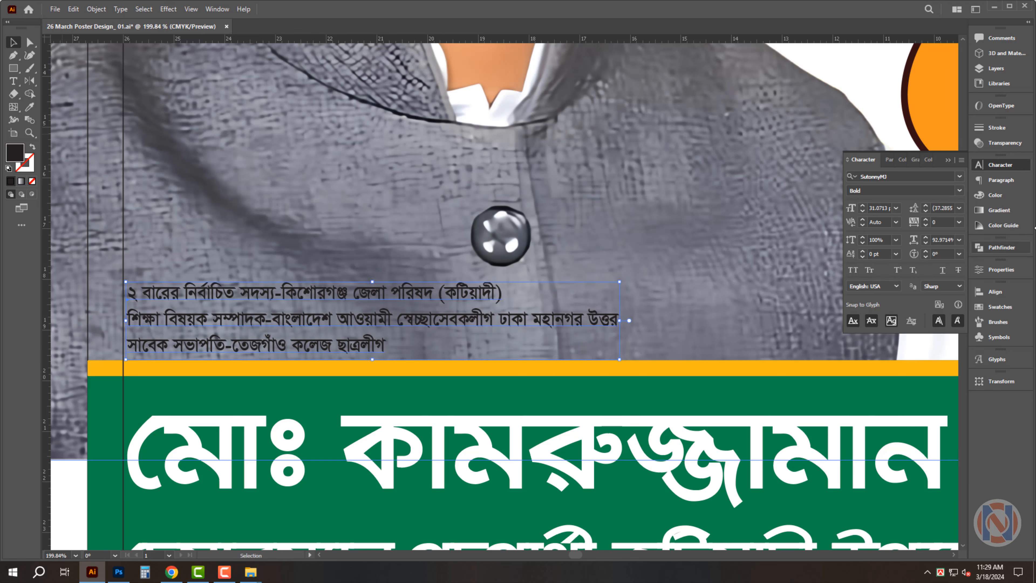
click(995, 194)
click(860, 233)
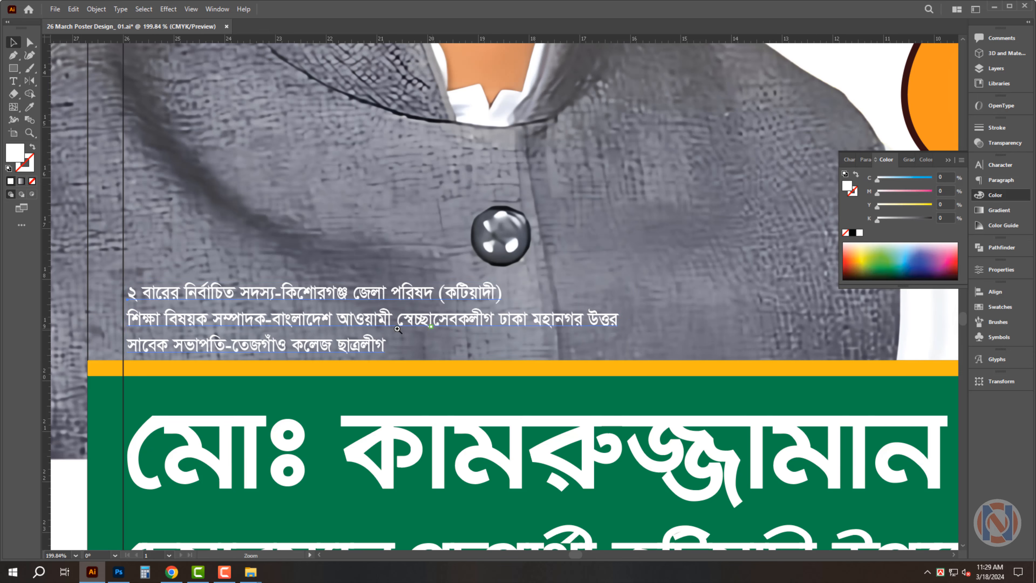
drag(397, 329, 130, 348)
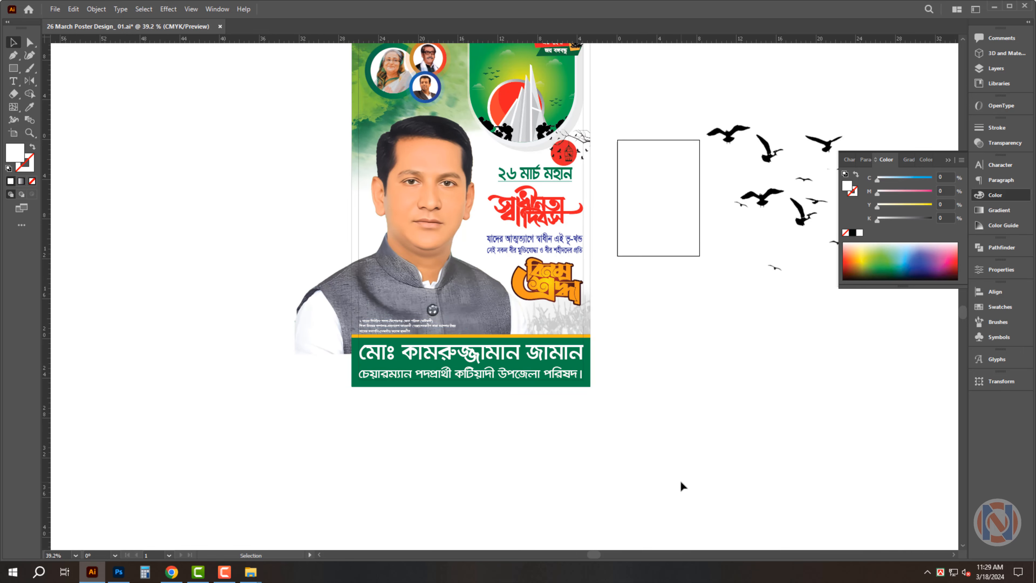
Delete the flock of spare black birds beside the poster
drag(616, 341, 551, 418)
drag(608, 112, 811, 403)
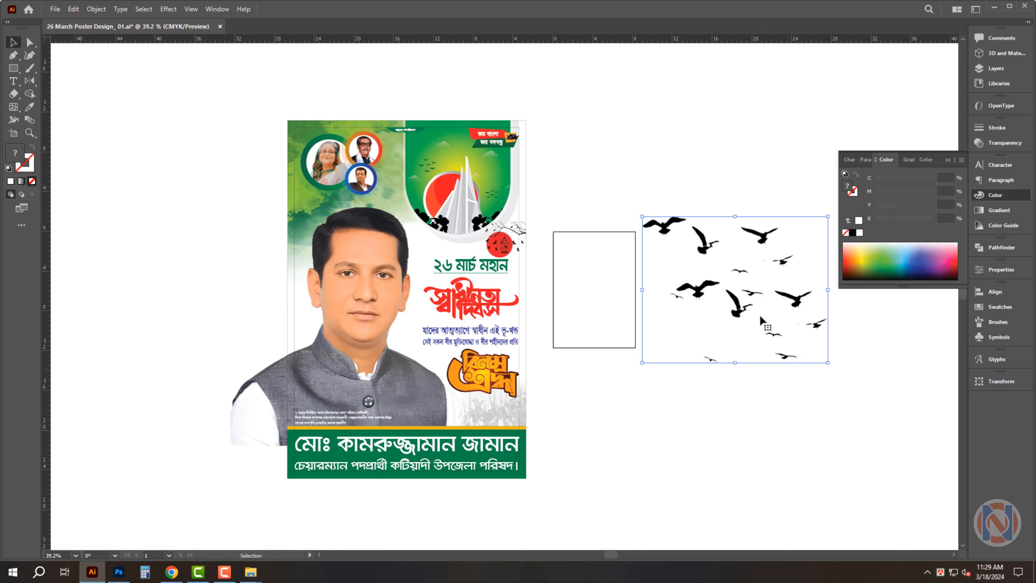
key(Delete)
Fill the poster frame with a white-to-black radial gradient and send it behind all the artwork
drag(340, 219, 627, 323)
click(609, 198)
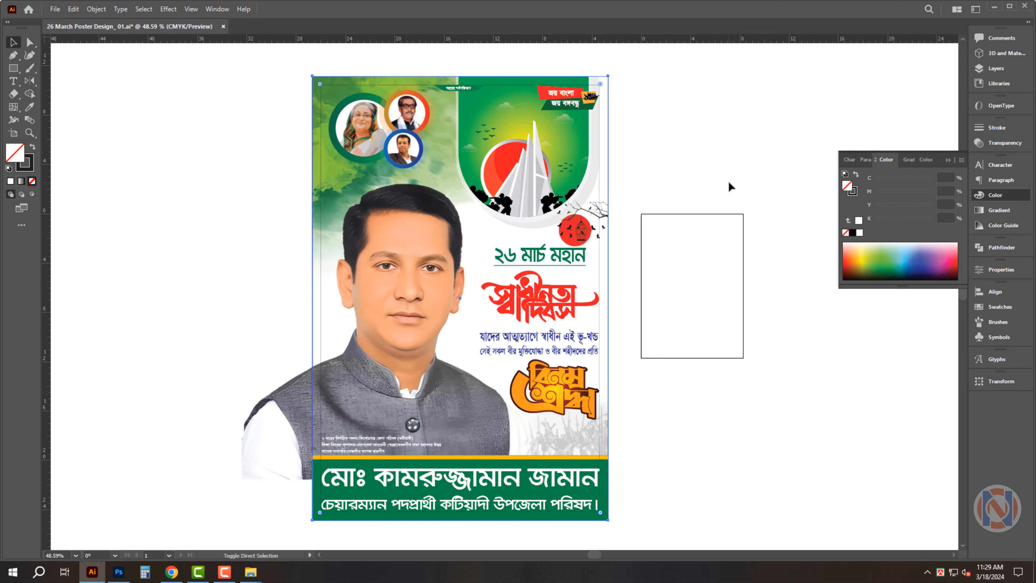
click(32, 149)
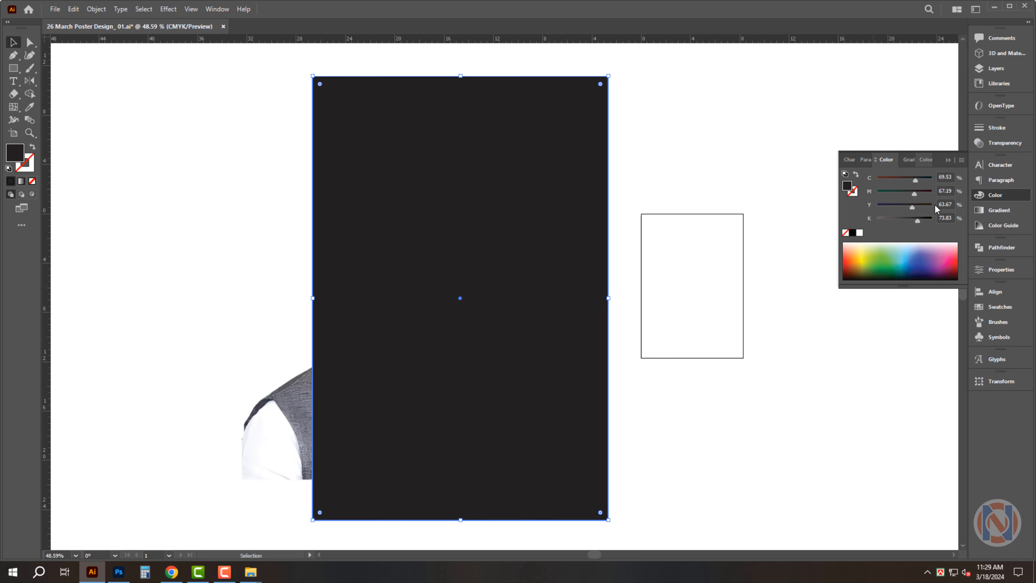
click(997, 210)
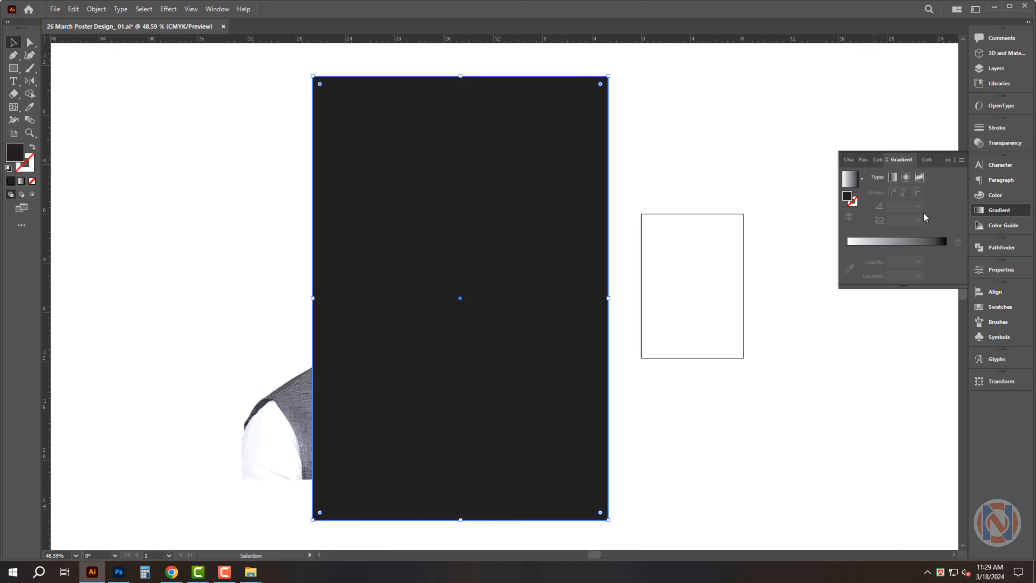
click(908, 179)
key(ctrl+shift+bracketleft)
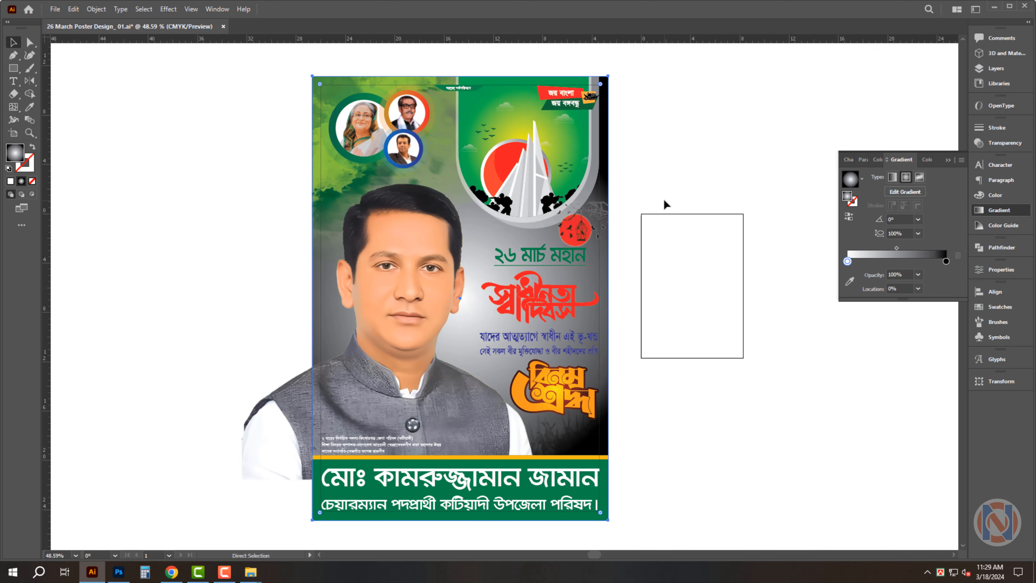
drag(695, 252, 710, 257)
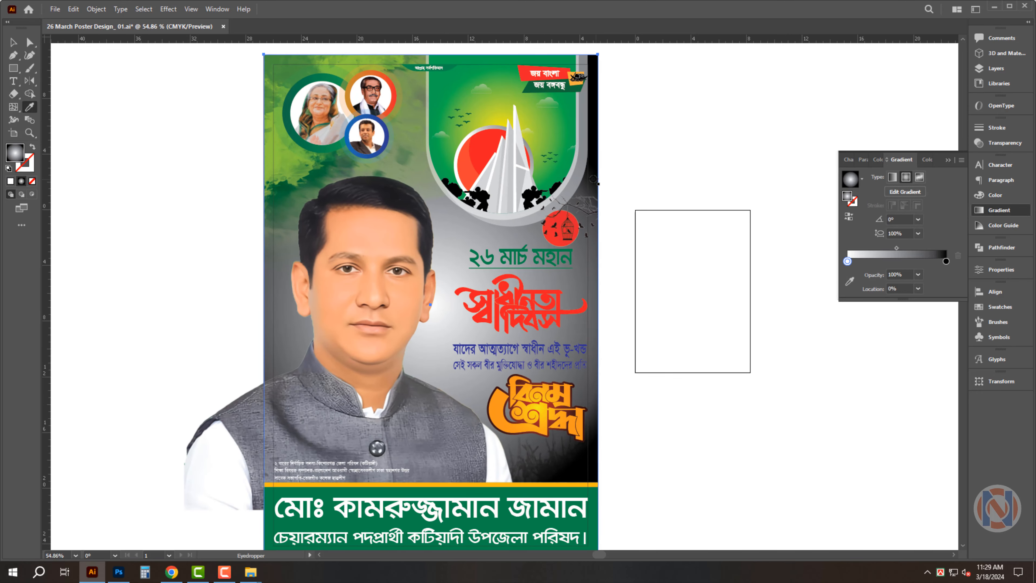
Try sampling the poster artwork's appearance onto the frame with the Eyedropper and undo it
key(i)
click(576, 277)
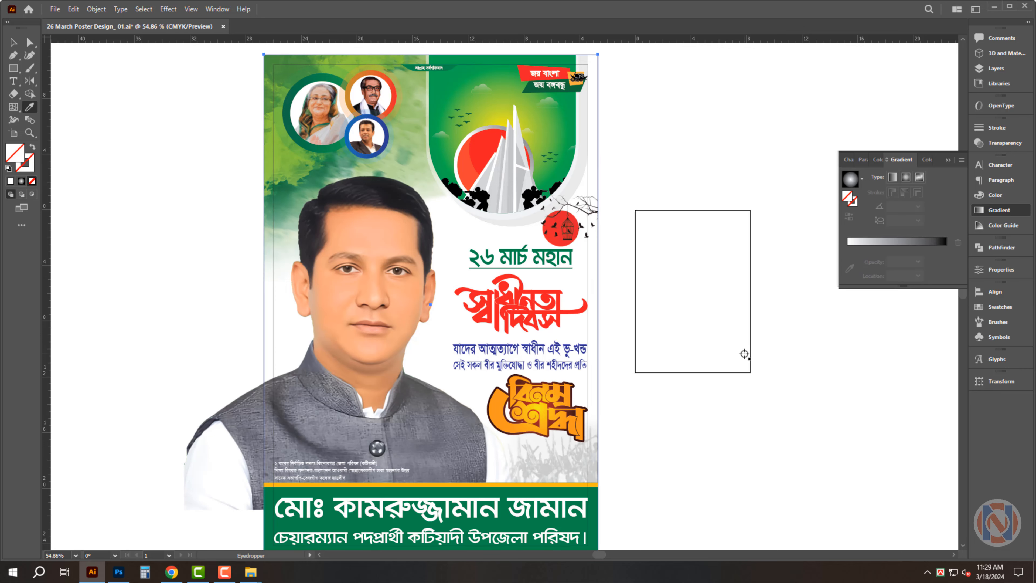
key(ctrl+z)
key(v)
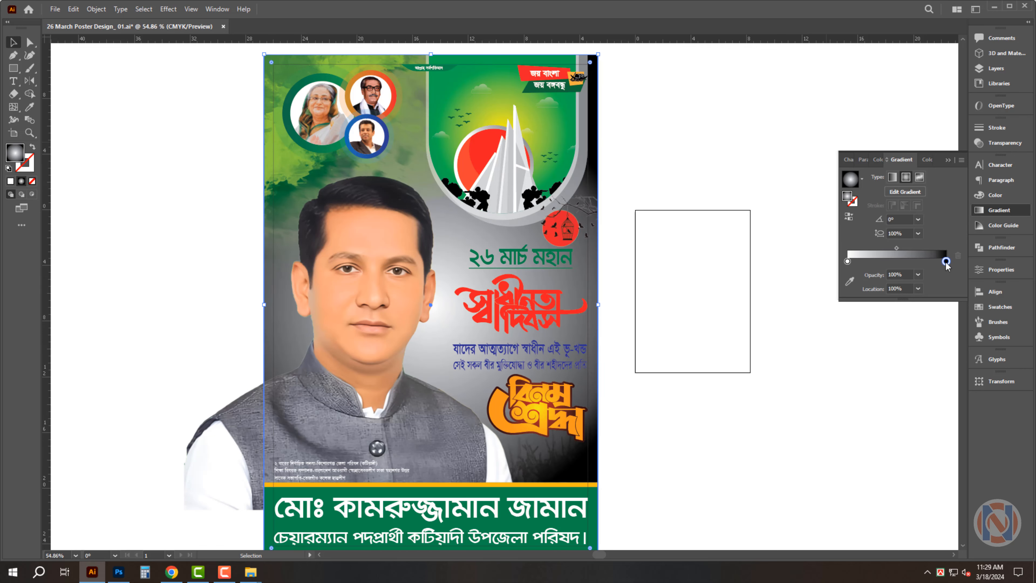
Try an opacity of 10% on the gradient's black stop and undo it
click(906, 275)
text(10)
key(Return)
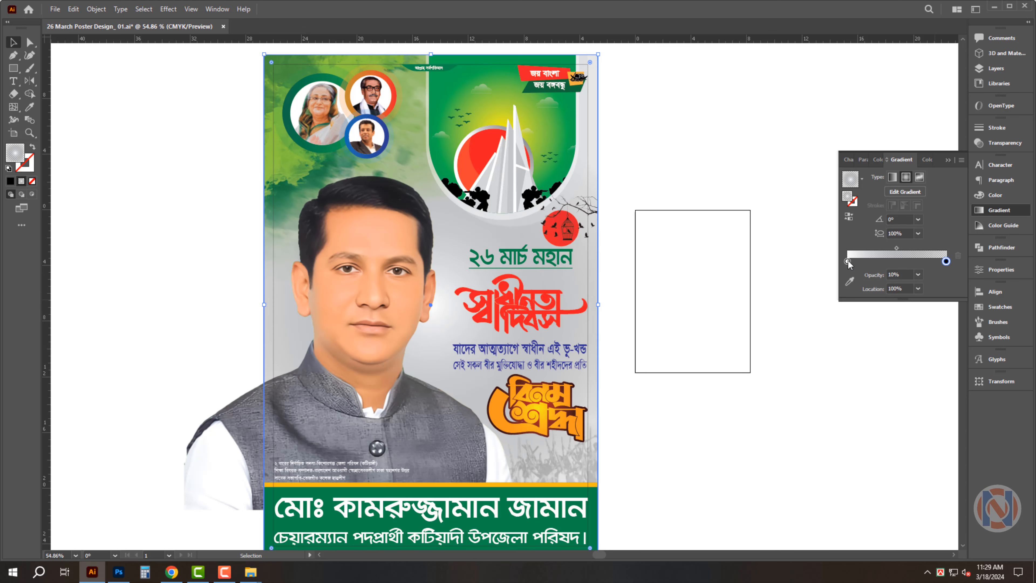
key(ctrl+z)
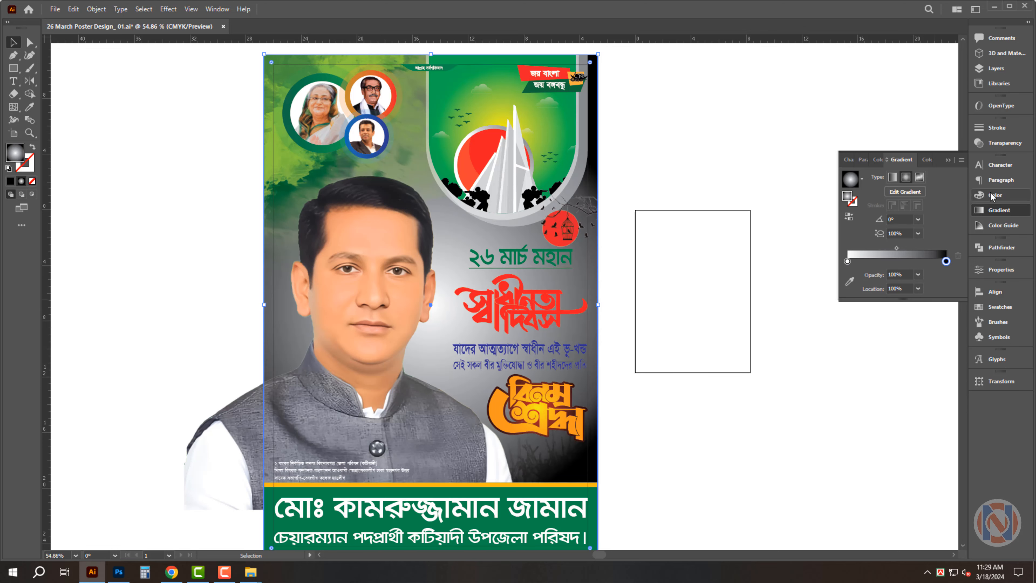
Recolour the radial gradient's black stop to 10% K in CMYK mode and move the white stop to about 15%
click(990, 195)
click(962, 160)
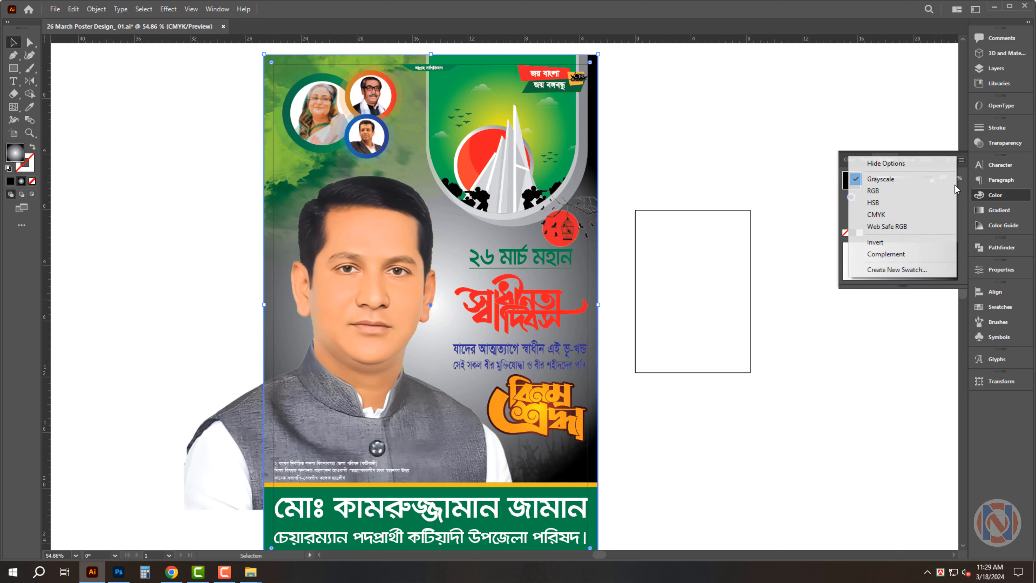
click(910, 219)
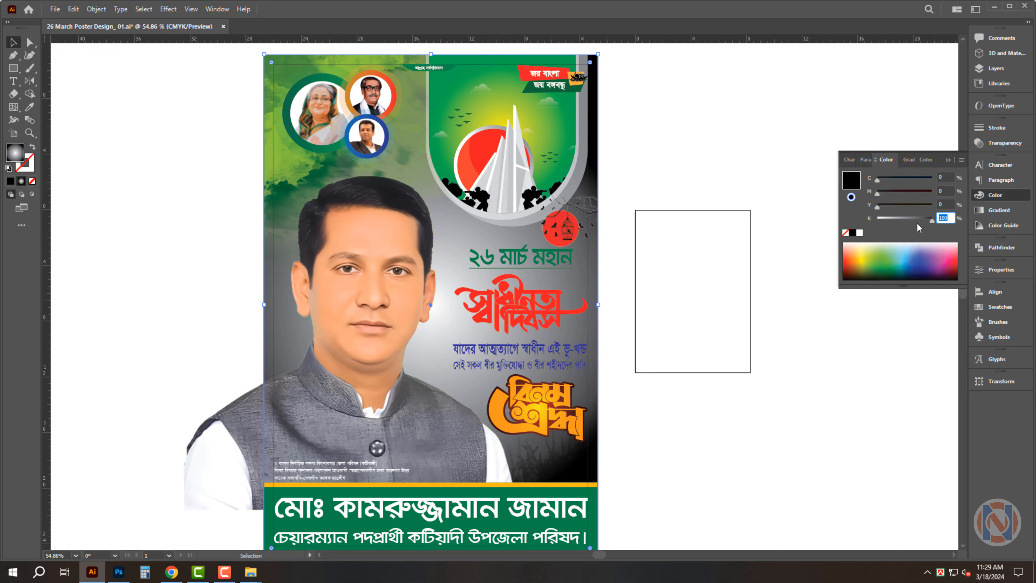
text(10)
key(Return)
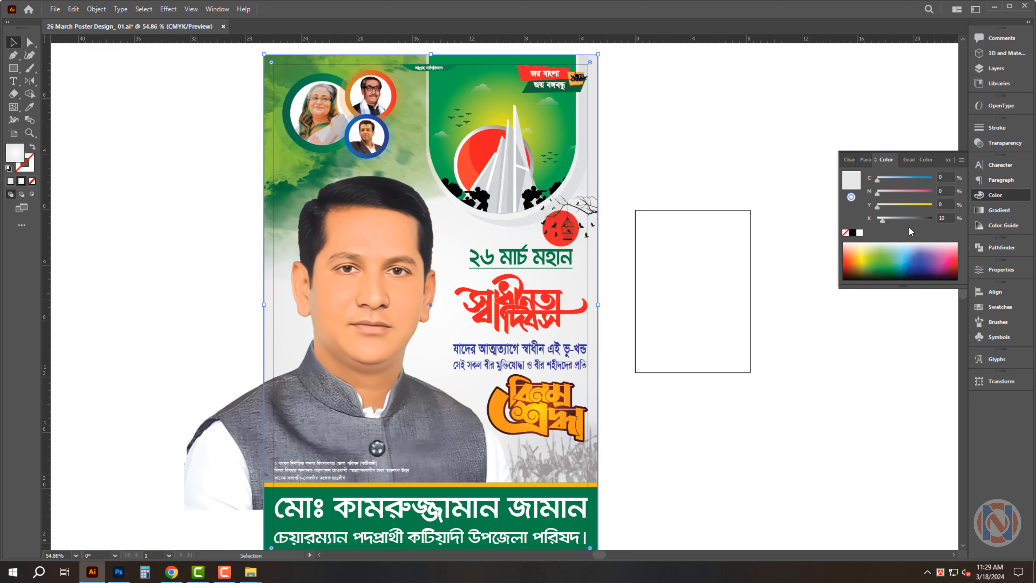
click(998, 210)
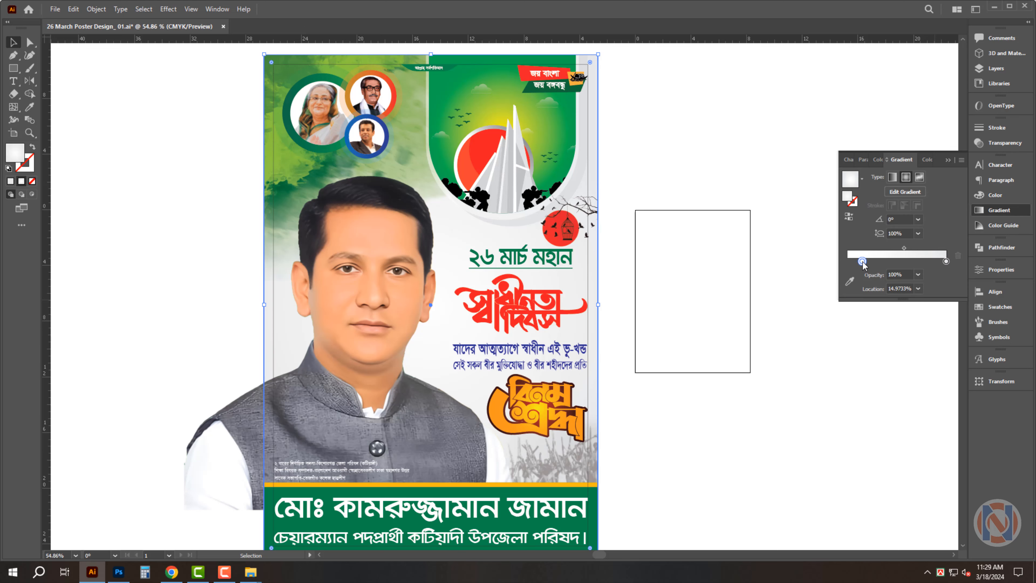
click(701, 229)
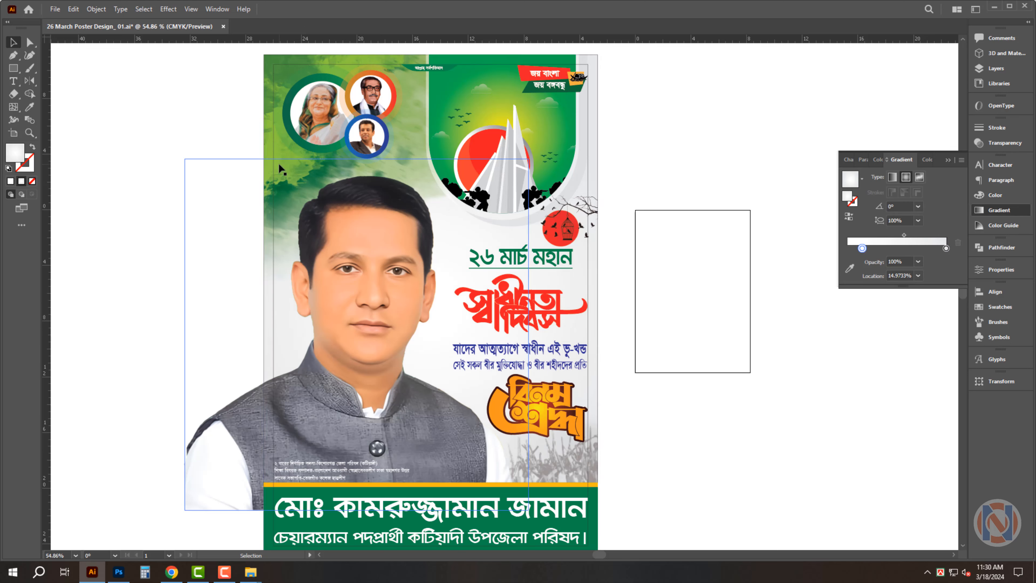
click(543, 250)
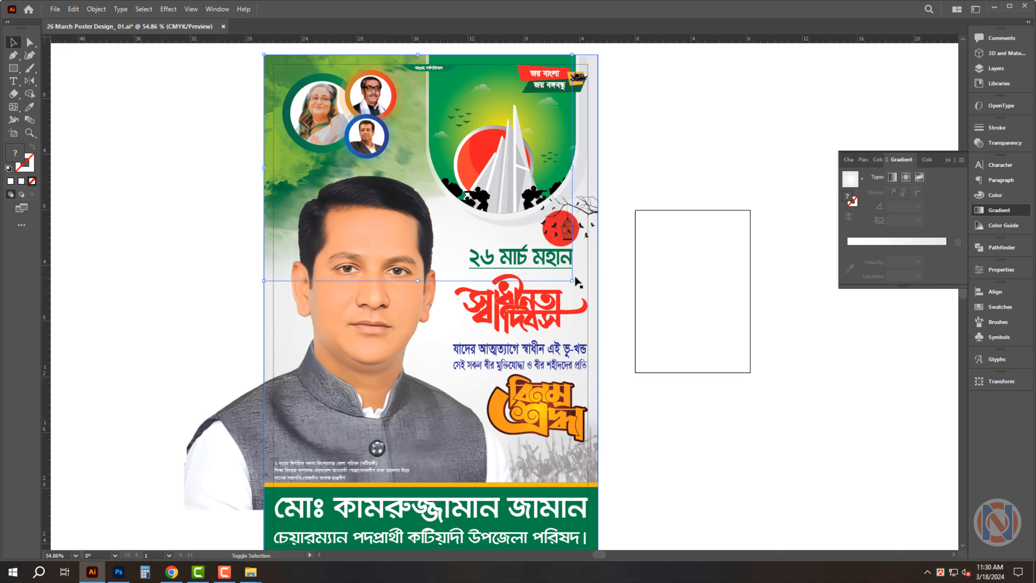
shift+click(550, 256)
drag(549, 256, 548, 269)
click(719, 167)
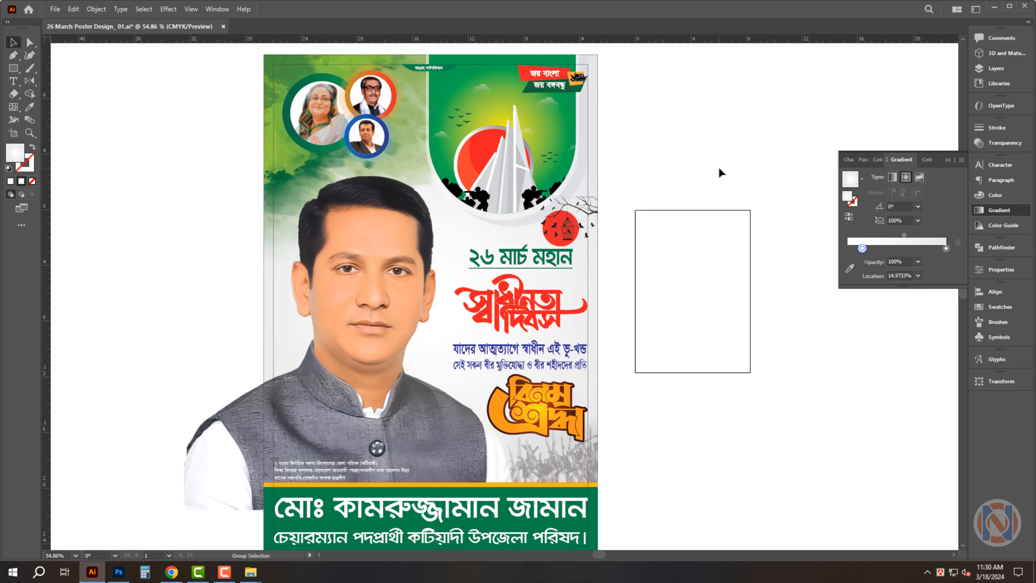
drag(661, 128, 637, 140)
drag(718, 158, 693, 174)
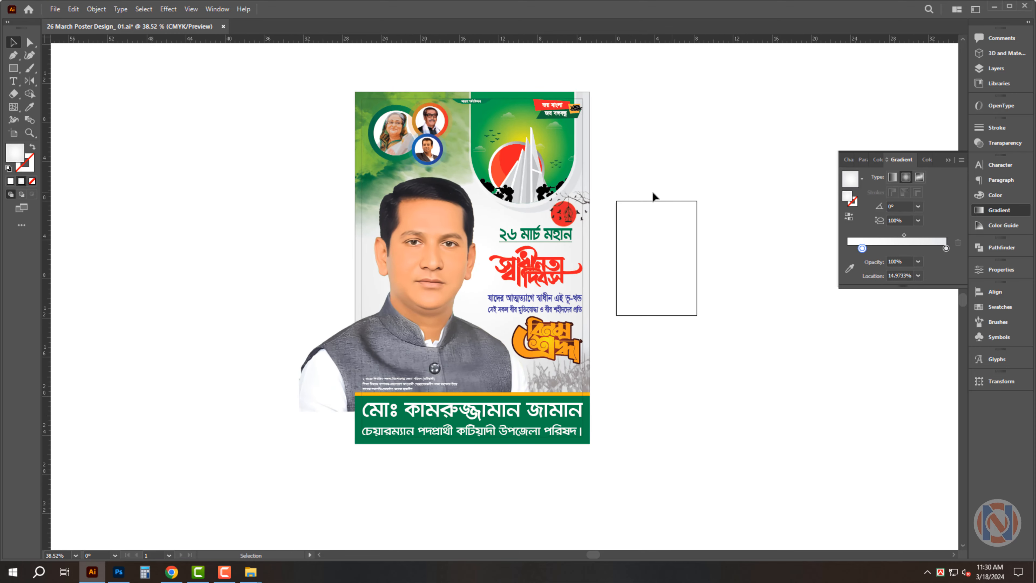
Crop the candidate's portrait so its overhanging part ends flush with the poster's left edge
click(430, 332)
scroll(624, 351, up, 2)
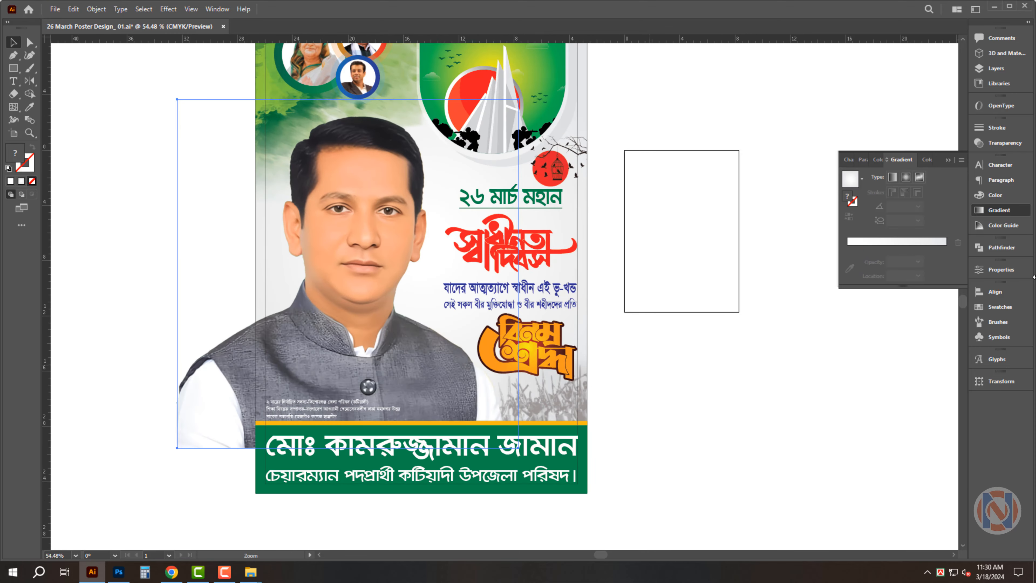
click(999, 269)
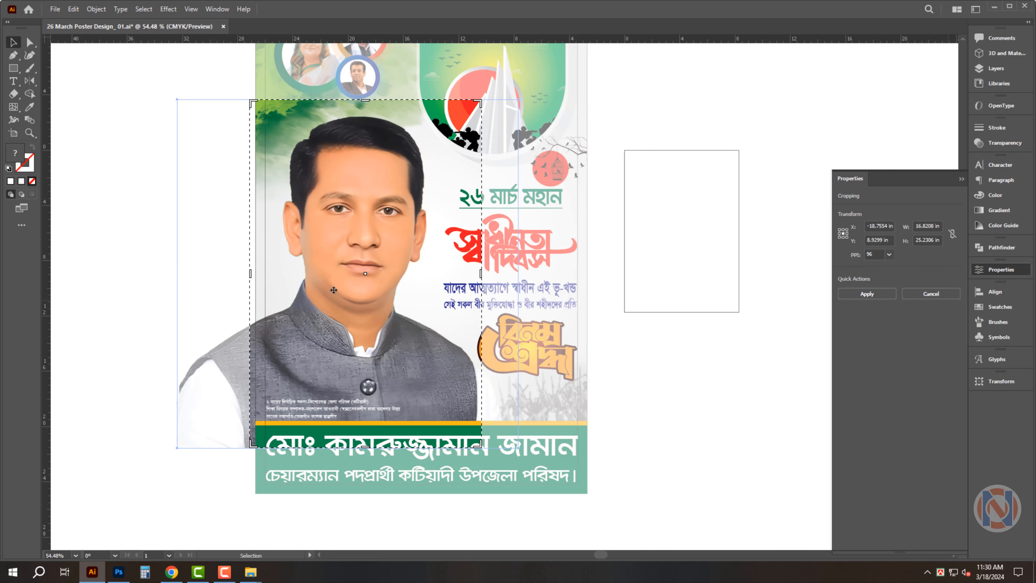
drag(459, 330, 560, 362)
drag(282, 101, 257, 99)
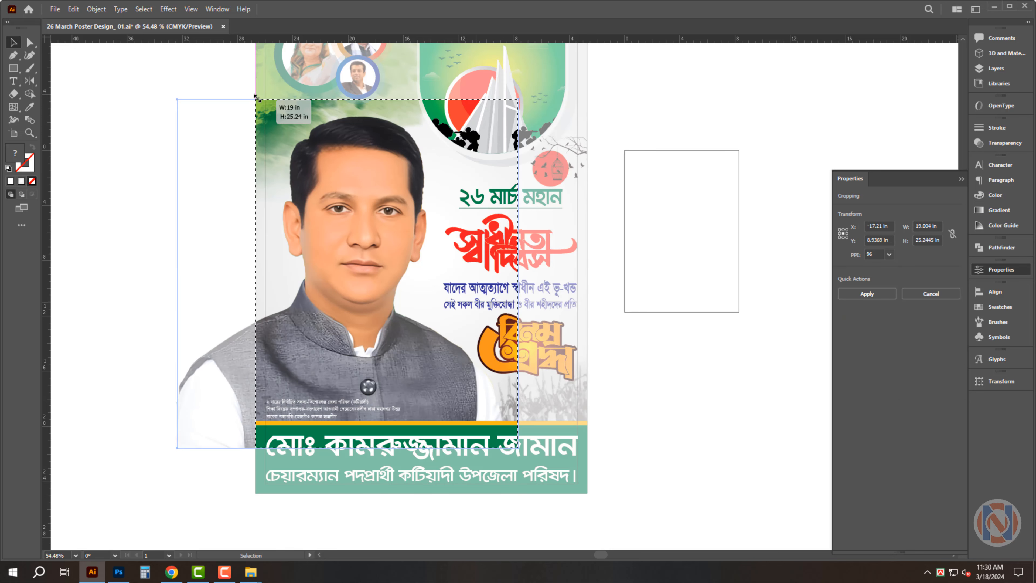
key(Return)
click(704, 152)
scroll(582, 261, down, 1)
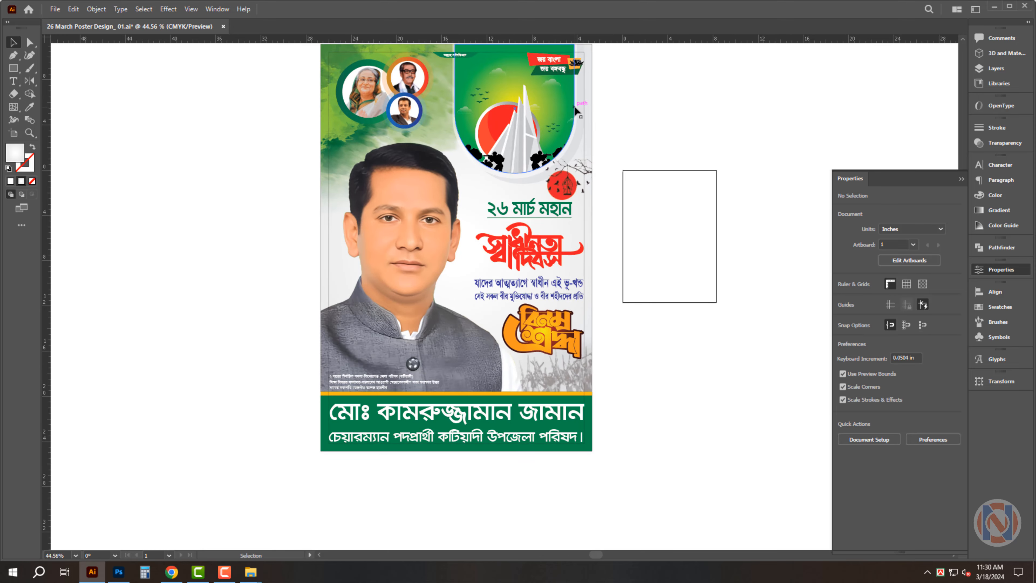
Delete the thin margin frame inside the poster and show the guides
click(584, 111)
key(Delete)
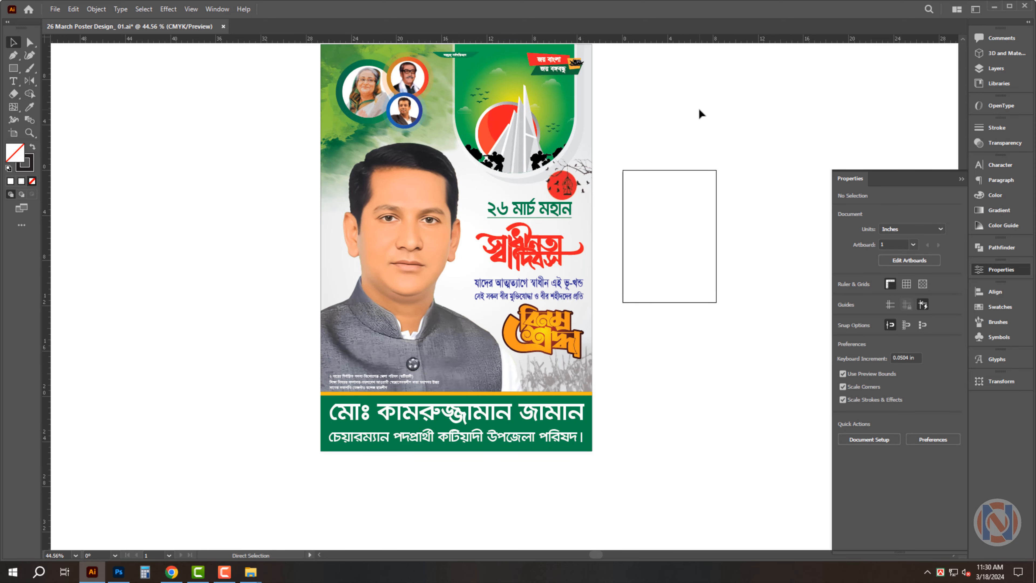
key(ctrl+semicolon)
scroll(653, 227, down, 1)
drag(672, 209, 638, 246)
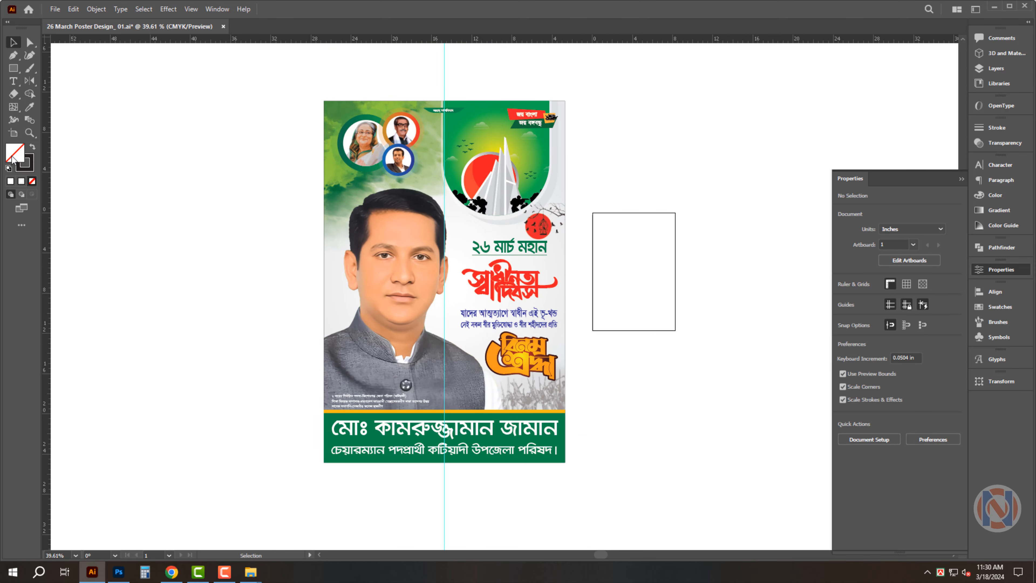
Resize the artboard so it encloses the whole poster with a small margin on every side
click(14, 132)
drag(593, 211, 317, 96)
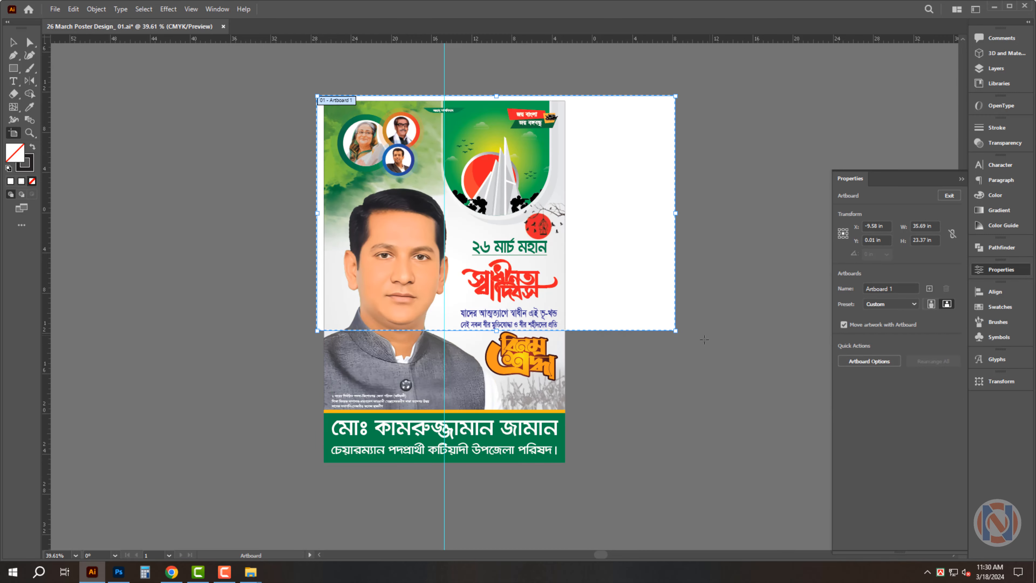
drag(676, 332, 573, 482)
key(v)
key(ctrl+0)
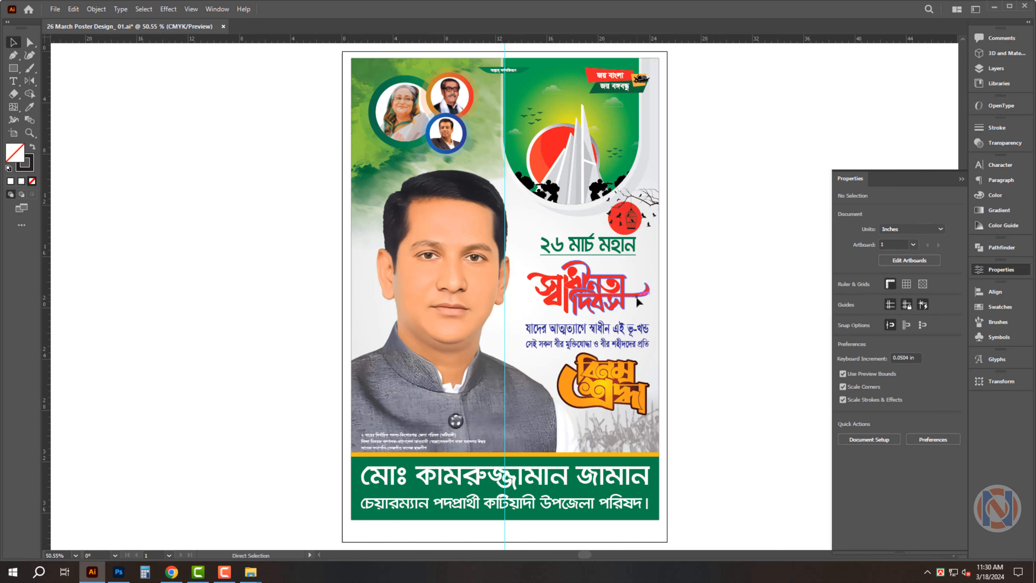
Add a point text line just below the green footer in Myriad Variable Concept and remove its underline
drag(541, 528, 565, 528)
drag(565, 528, 562, 412)
key(t)
click(491, 420)
key(Escape)
click(861, 475)
key(ctrl+t)
text(myr)
click(855, 229)
scroll(526, 386, up, 5)
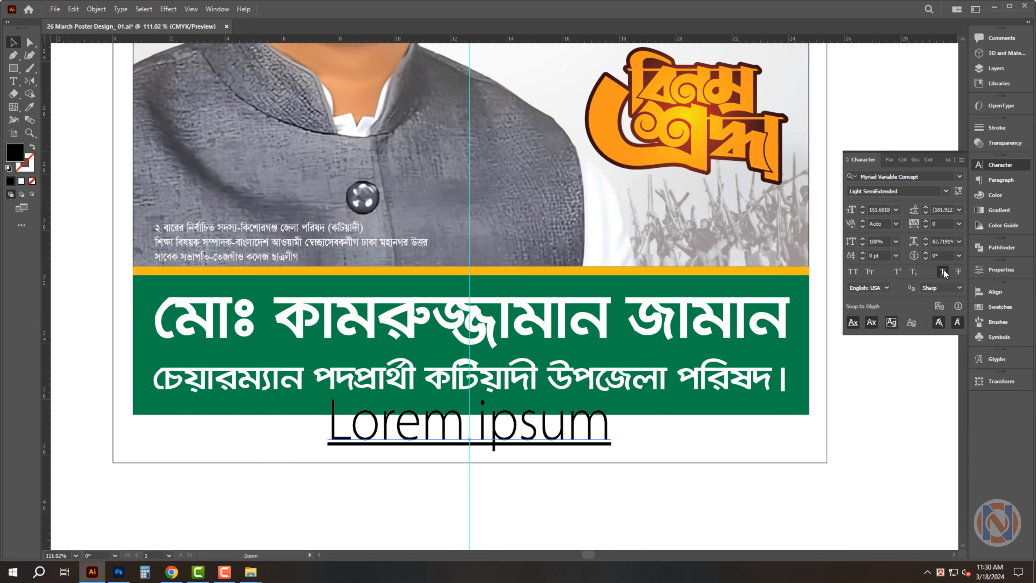
click(942, 270)
Replace the placeholder text below the footer with the size note "Size___ 24" X 36" ___ 00 Pcs"
triple_click(555, 437)
text(Size___ 24" X 36" )
text(___ 00 Pcs)
key(Escape)
Shrink the size note, centre it in the margin below the green footer, and hide the guides
drag(757, 454, 565, 432)
drag(545, 422, 582, 451)
click(724, 490)
key(ctrl+0)
key(ctrl+semicolon)
click(997, 164)
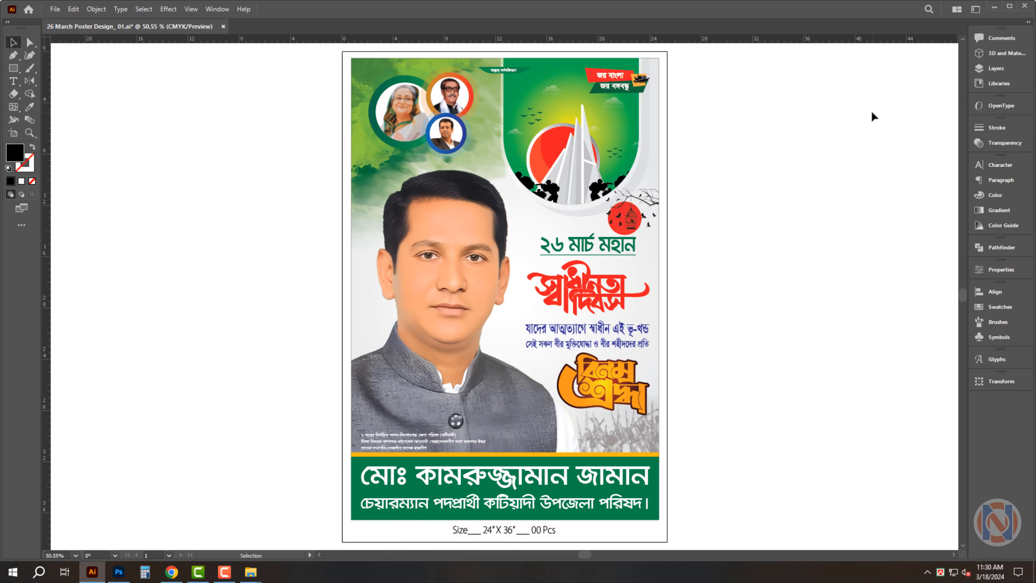
Reduce the height of the blue two-line tribute text slightly and loosen its line spacing a little
drag(619, 344, 734, 381)
triple_click(618, 326)
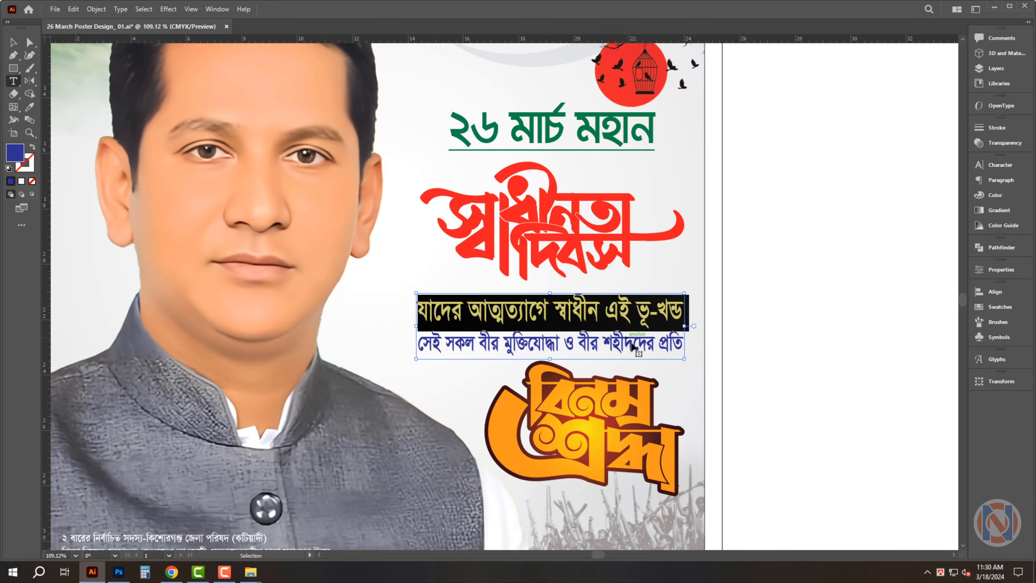
key(Escape)
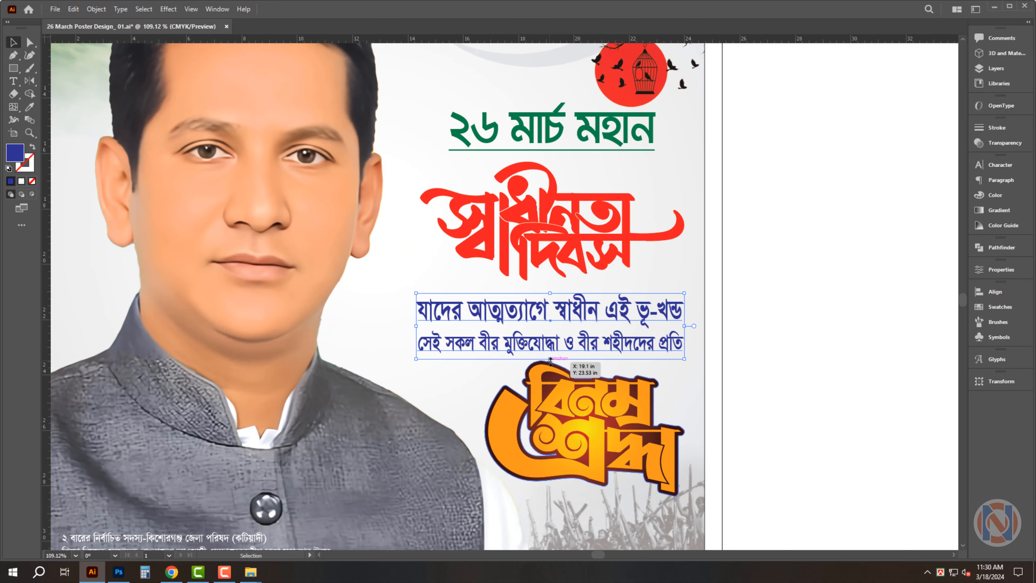
drag(549, 358, 550, 351)
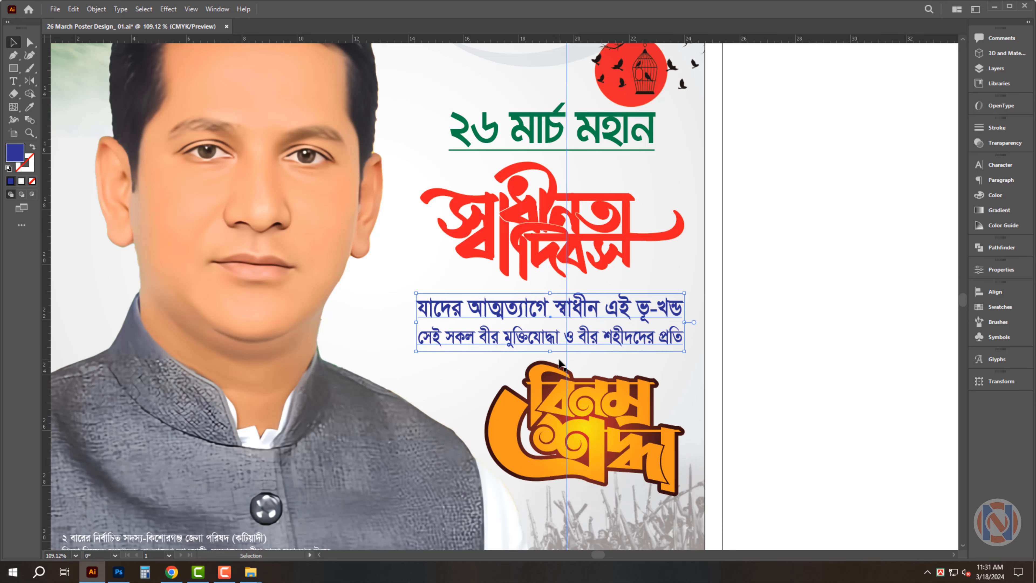
key(alt+Down)
key(alt+Down)
key(alt+Down)
key(alt+Down)
key(Tab)
key(Tab)
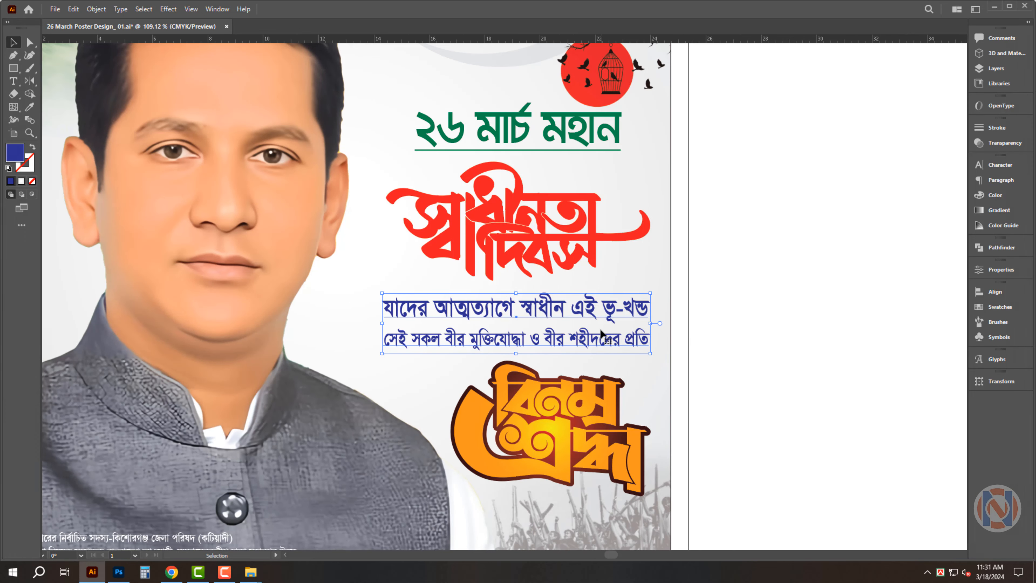
Colour the second line of the tribute text black
triple_click(601, 333)
click(999, 196)
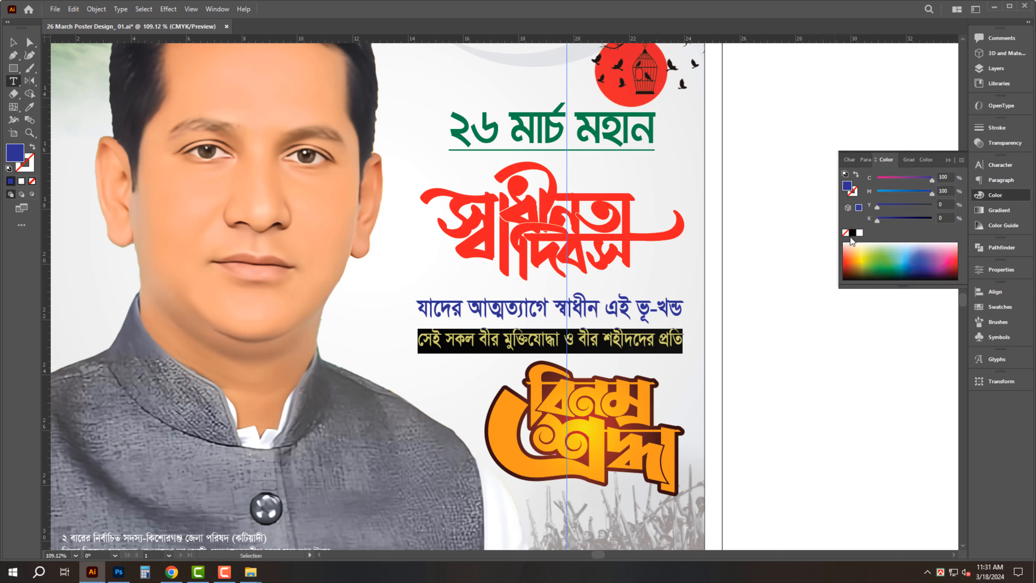
click(853, 232)
key(Escape)
click(776, 321)
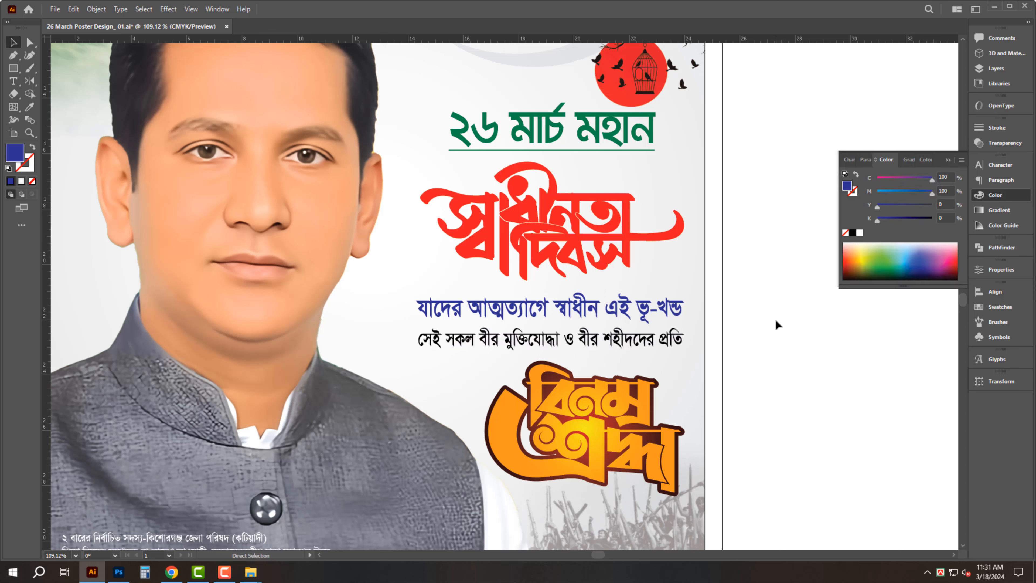
Underline the first line of the tribute text and show the whole poster with the panels hidden
double_click(647, 318)
key(ctrl+a)
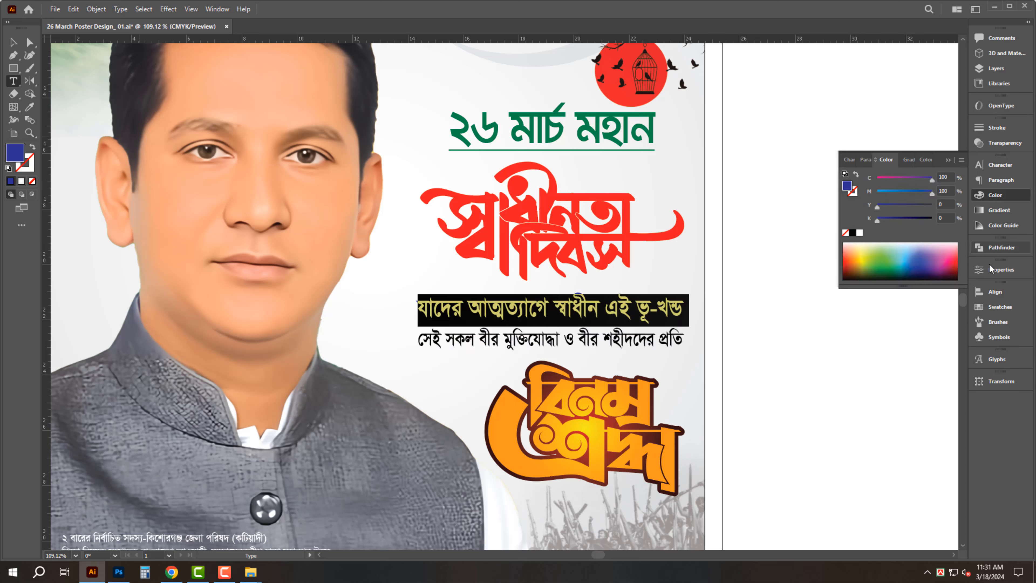
click(999, 164)
key(Escape)
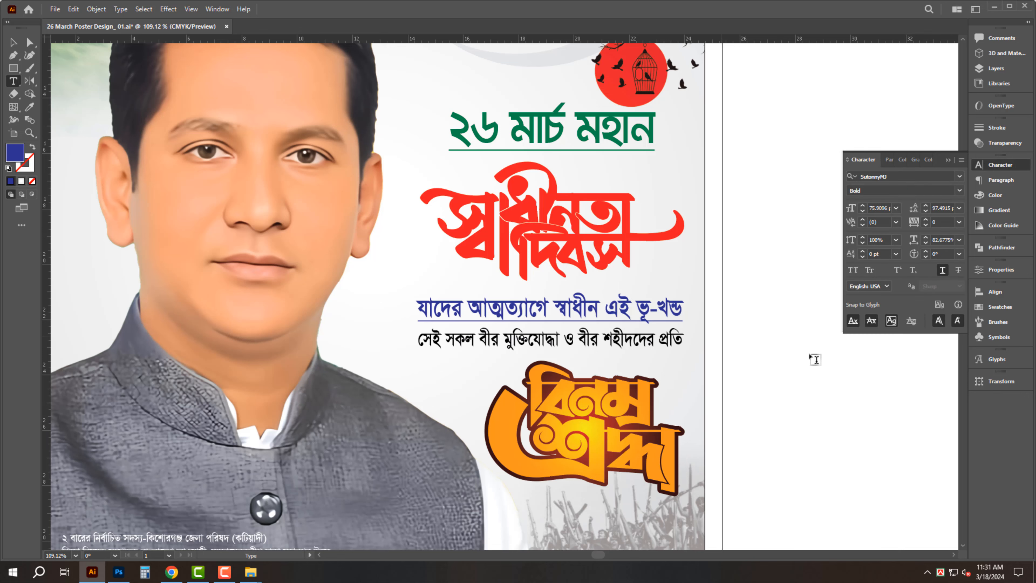
click(765, 317)
key(ctrl+0)
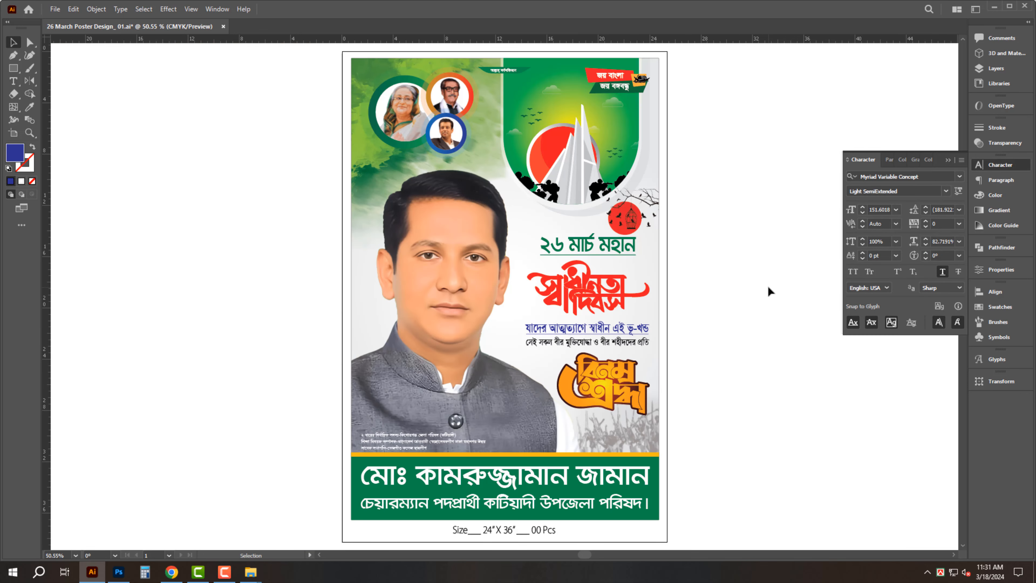
key(Tab)
key(ctrl+0)
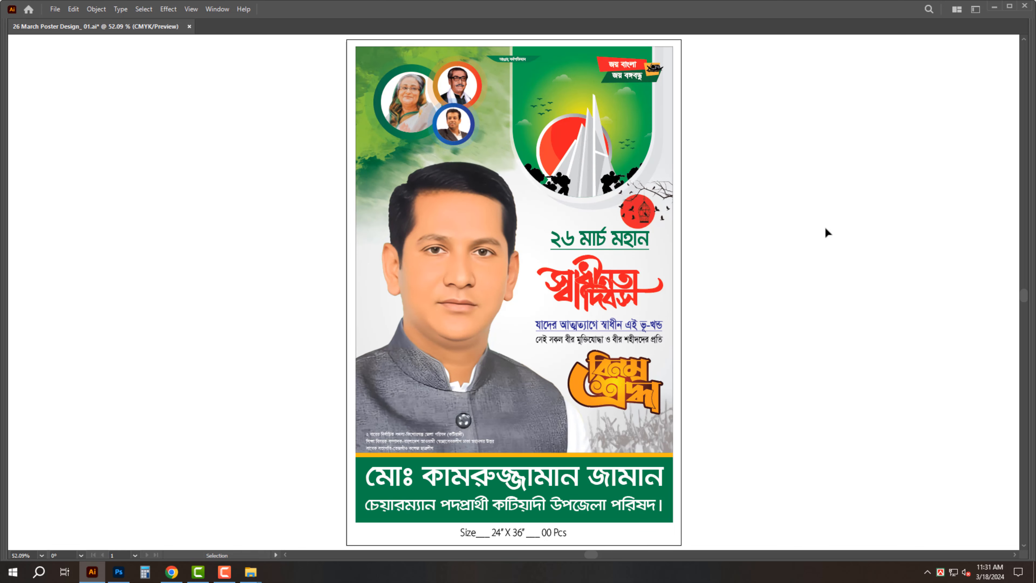